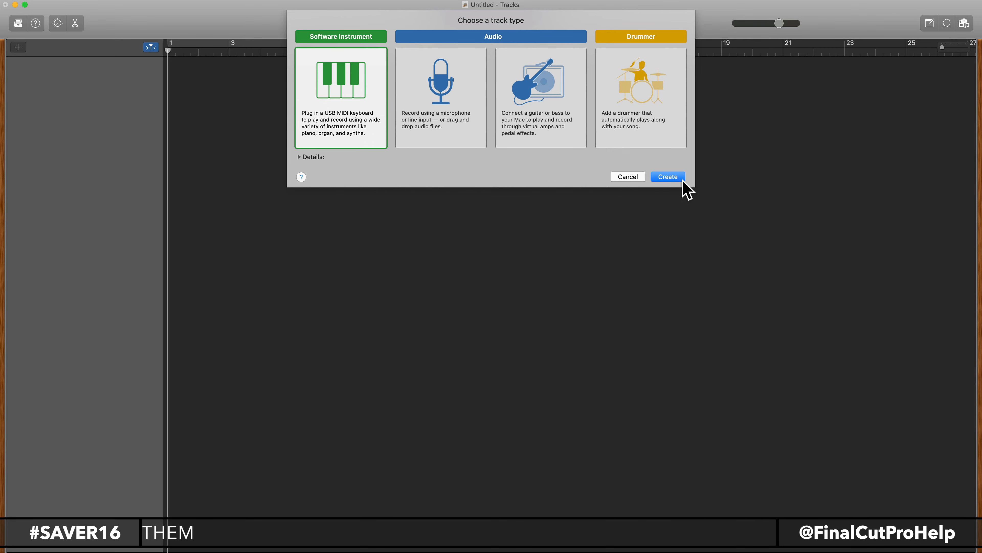
# - Create a Software Instrument track and shrink the project window so the desktop shows around it
pyautogui.click(675, 179)
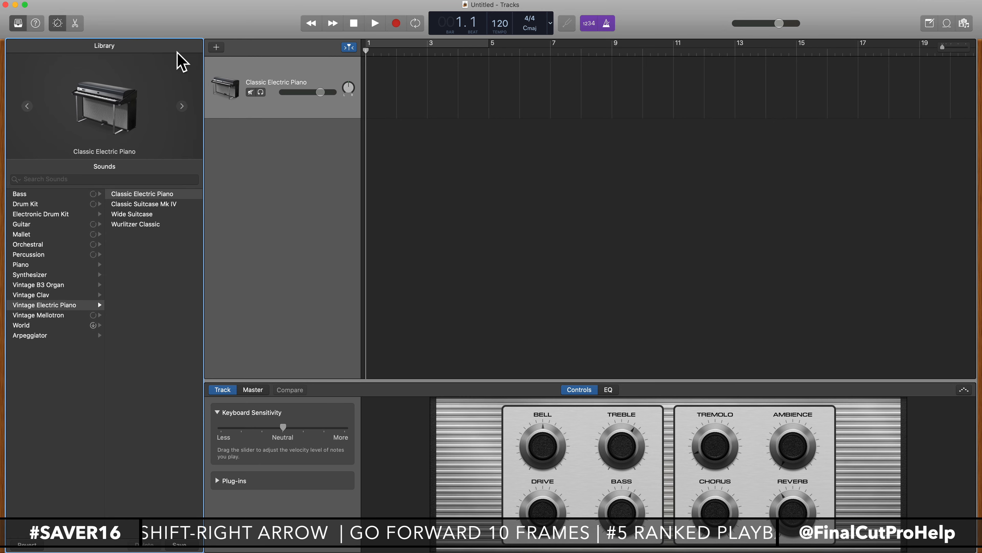
pyautogui.moveTo(2, 4); pyautogui.dragTo(52, 37)
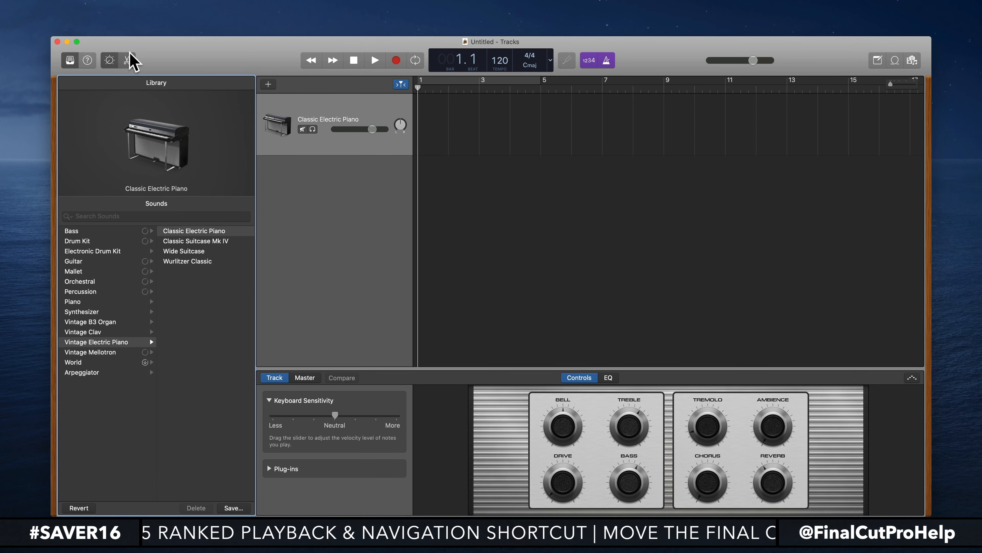
pyautogui.moveTo(153, 59); pyautogui.dragTo(159, 50)
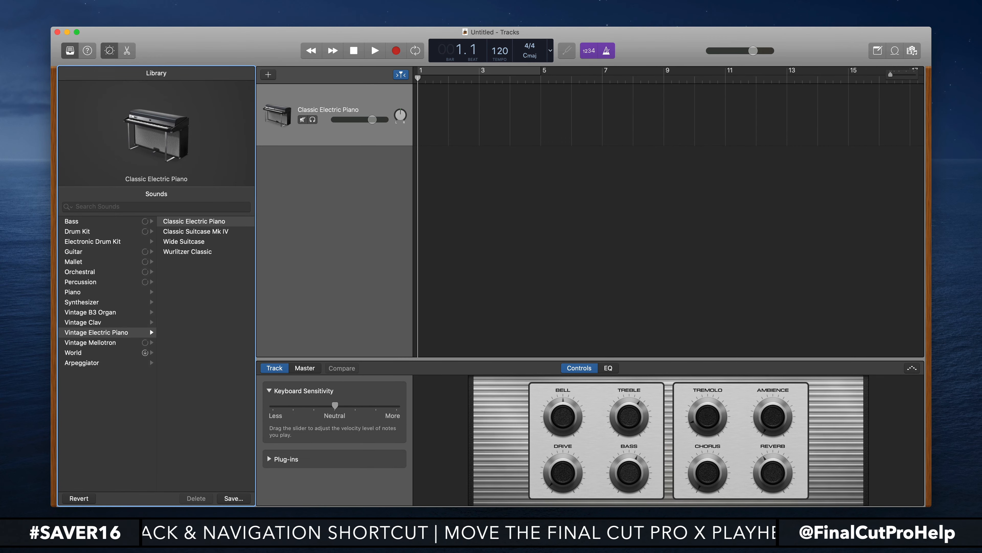
# - Show the Musical Typing keyboard, place it over the tracks area, and hide it again
pyautogui.press('super+k')
pyautogui.moveTo(17, 390); pyautogui.dragTo(615, 197)
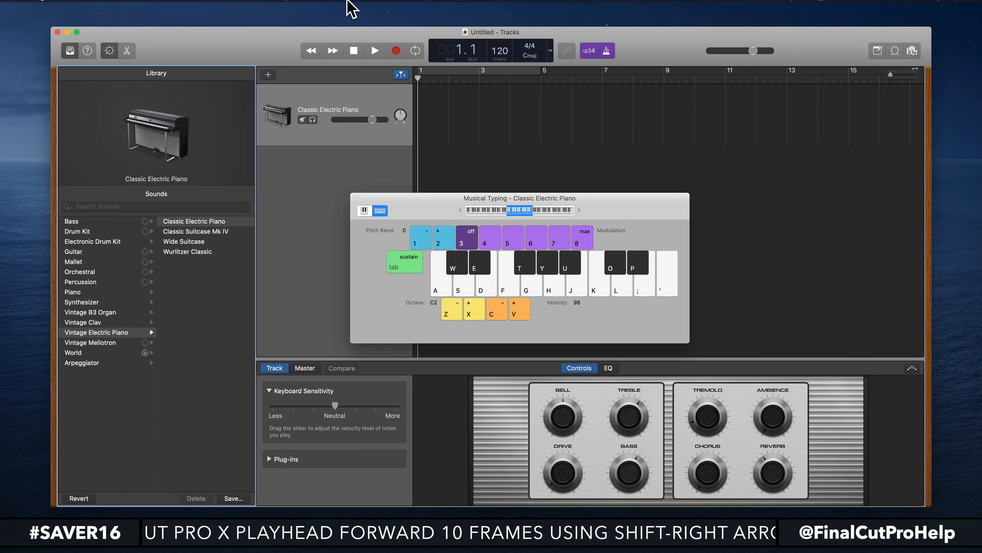
pyautogui.click(259, 4)
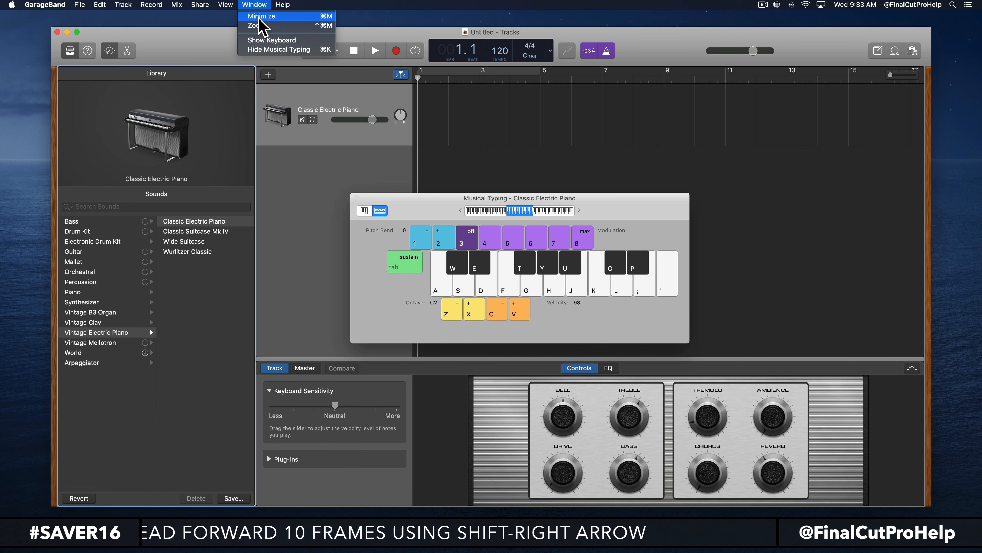
pyautogui.click(320, 52)
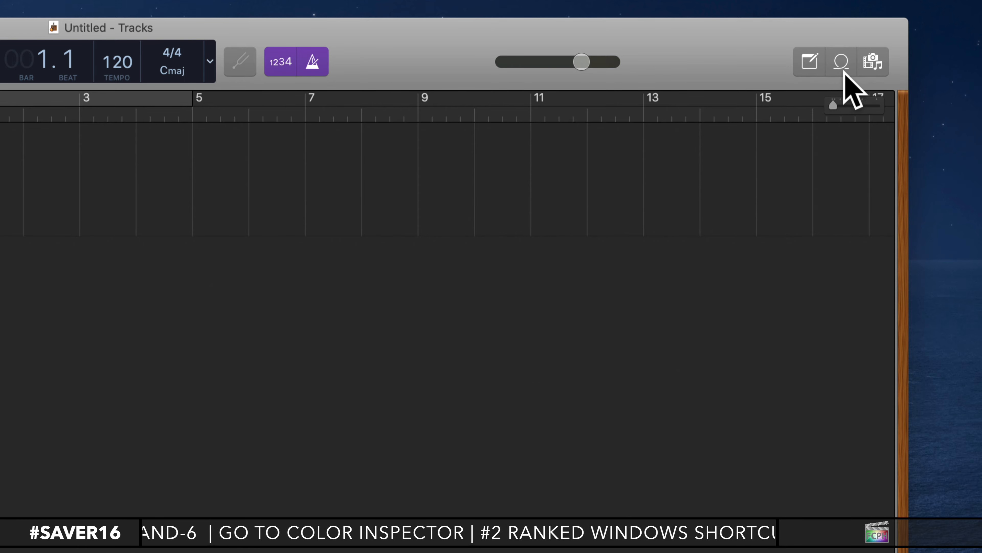
# - Open the Loop Browser and preview the Ambition Beat loop, stopping playback when done
pyautogui.click(836, 67)
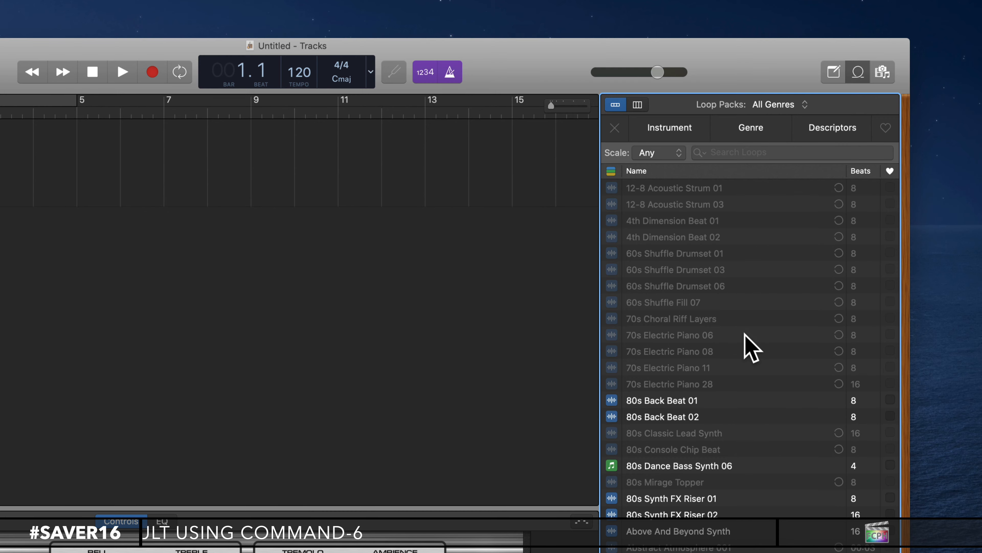
pyautogui.scroll(-15, 731, 279)
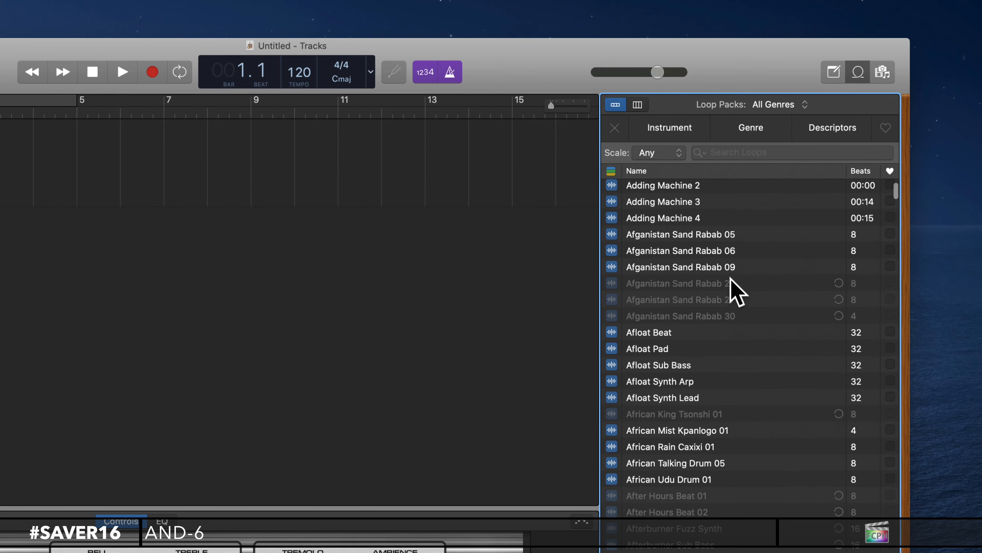
pyautogui.scroll(-20, 736, 290)
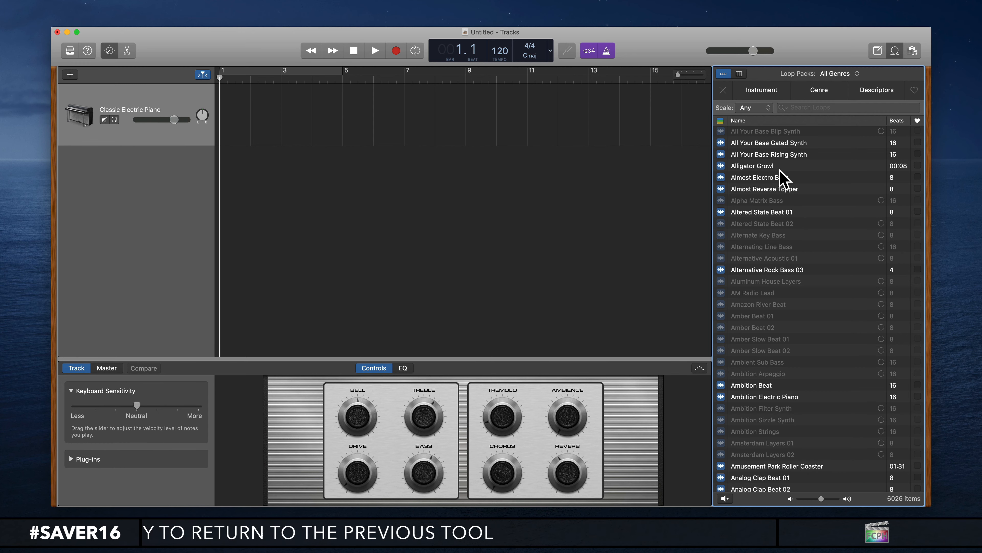
pyautogui.scroll(-5, 777, 329)
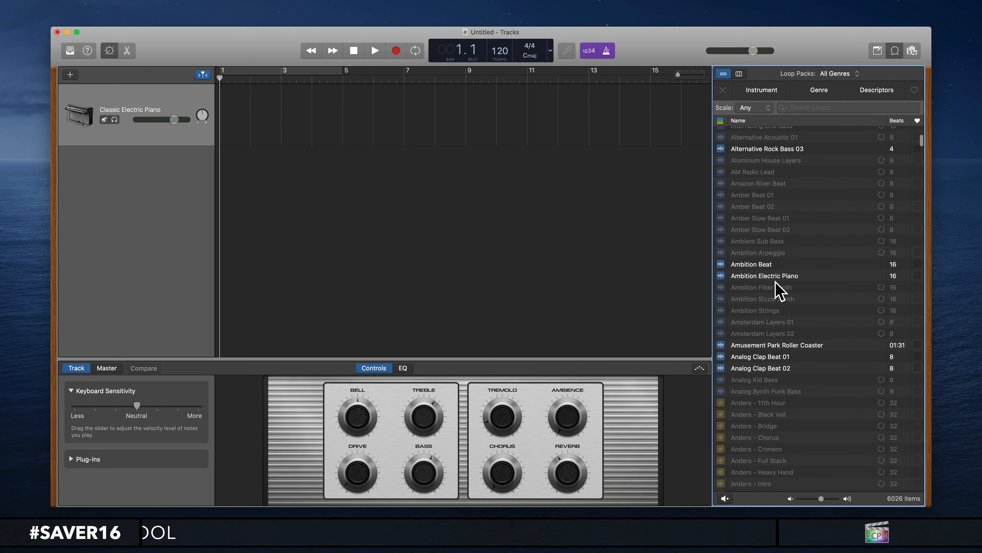
pyautogui.click(766, 265)
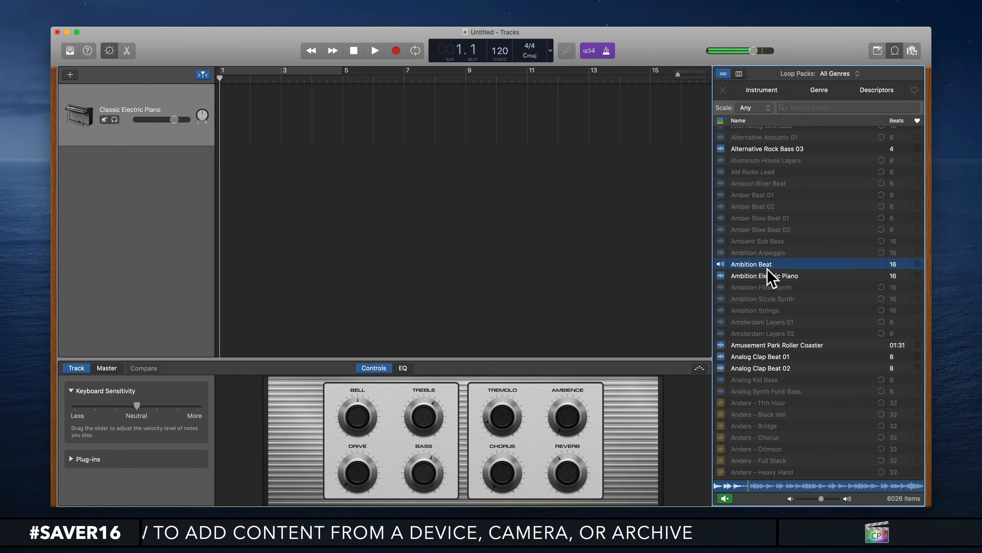
pyautogui.press('space')
pyautogui.press('space')
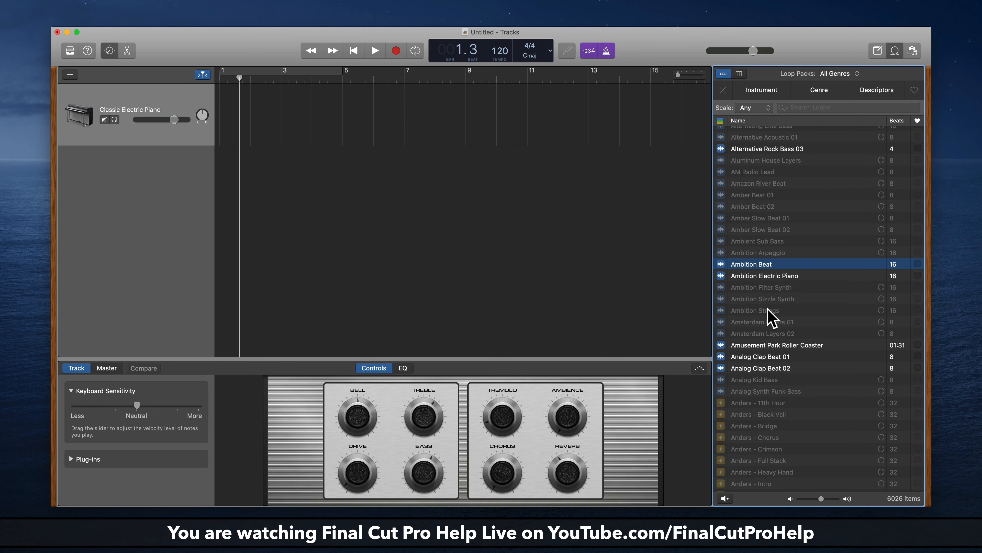
# - Filter the loops by instrument to All Drums and Beats, leaving Kits unselected
pyautogui.scroll(-5, 768, 309)
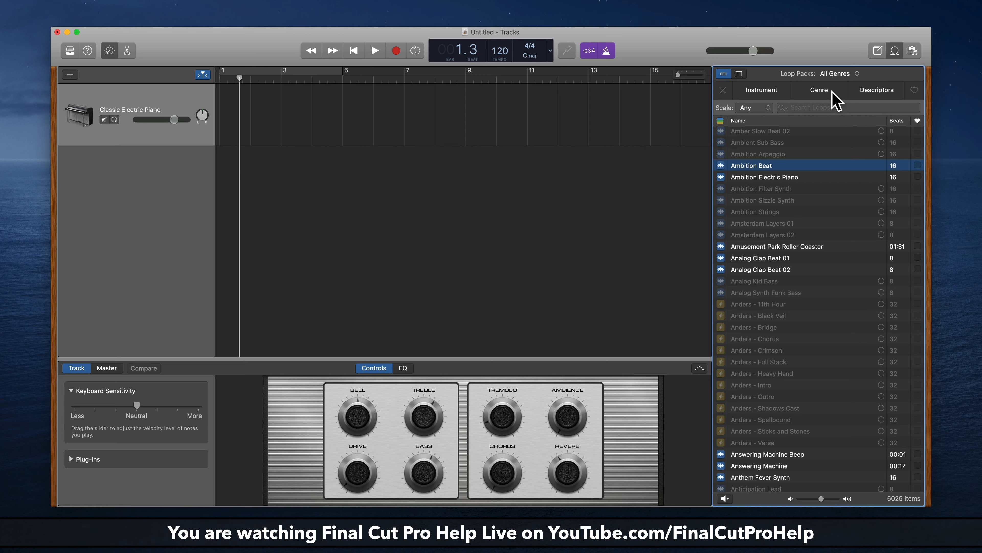
pyautogui.click(753, 92)
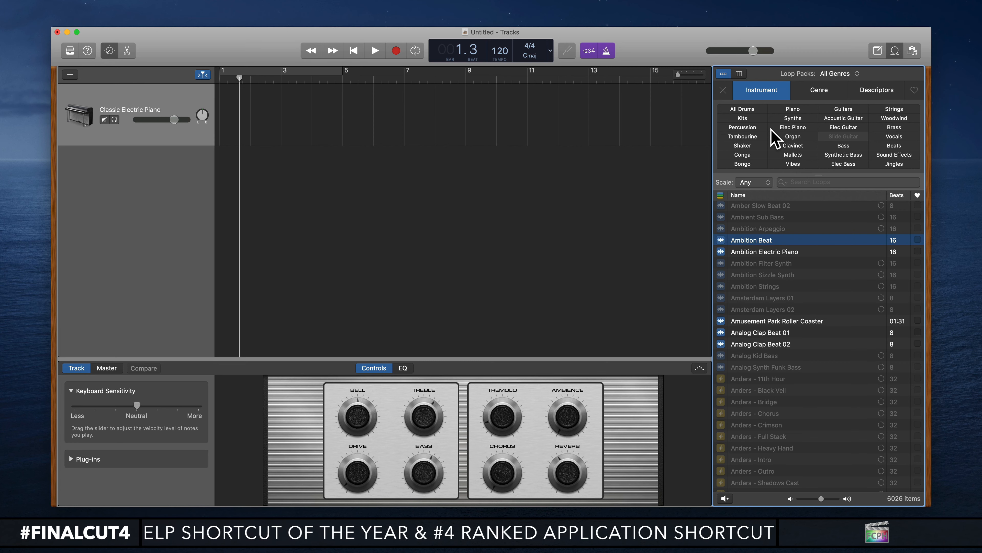
pyautogui.click(754, 120)
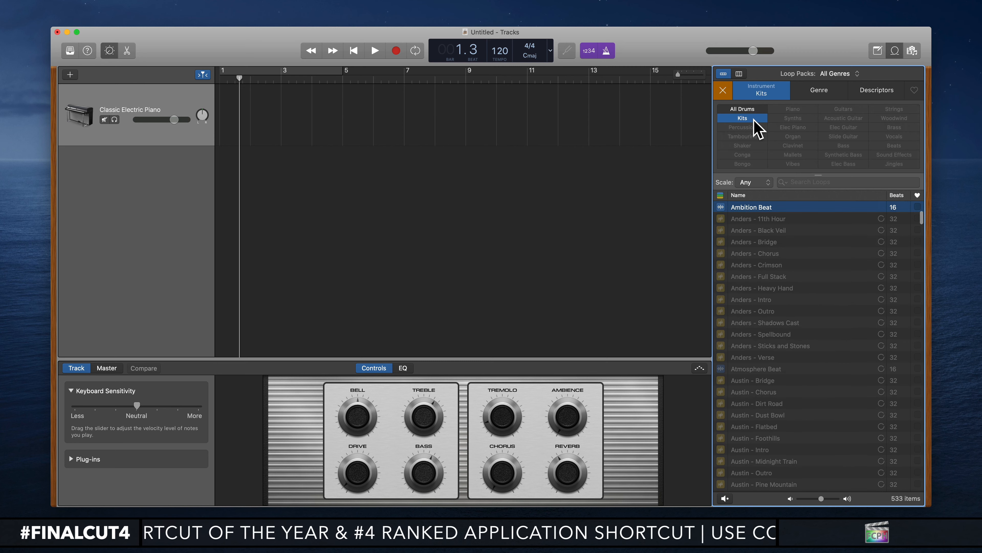
pyautogui.click(751, 110)
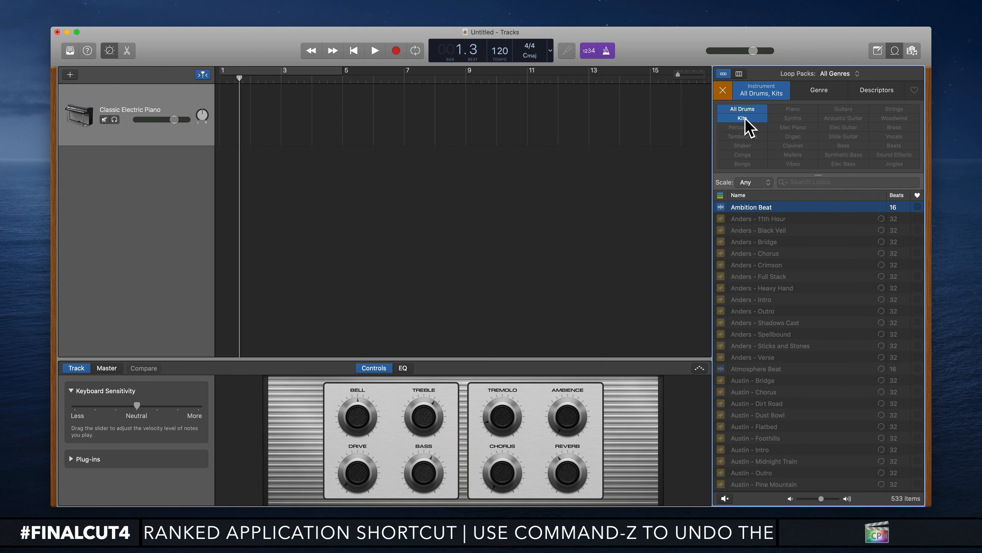
pyautogui.click(745, 119)
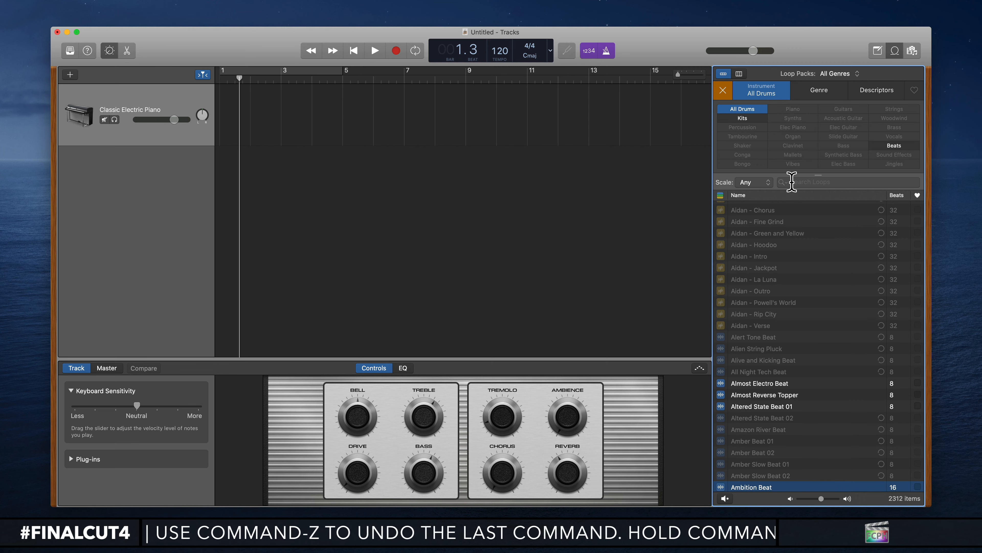
pyautogui.scroll(-15, 783, 303)
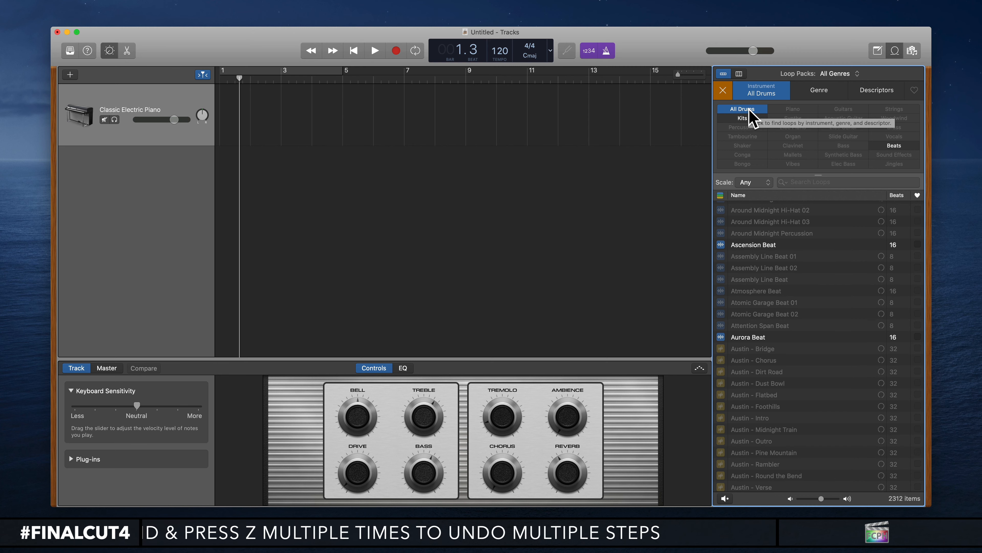
pyautogui.click(895, 146)
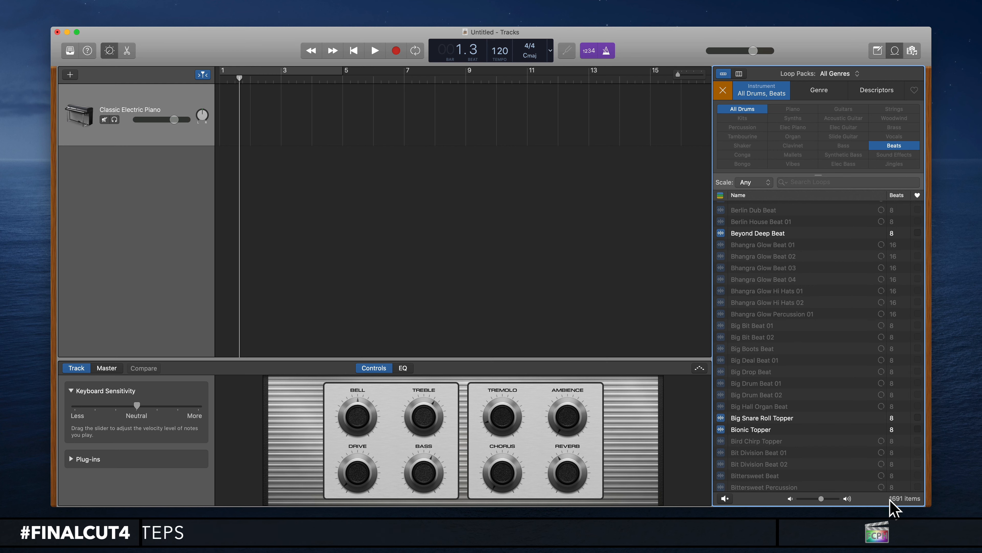
# - Browse the filtered drum loops and preview Bionic Topper and Deep Cycles Beat
pyautogui.scroll(-3, 782, 373)
pyautogui.scroll(-5, 780, 371)
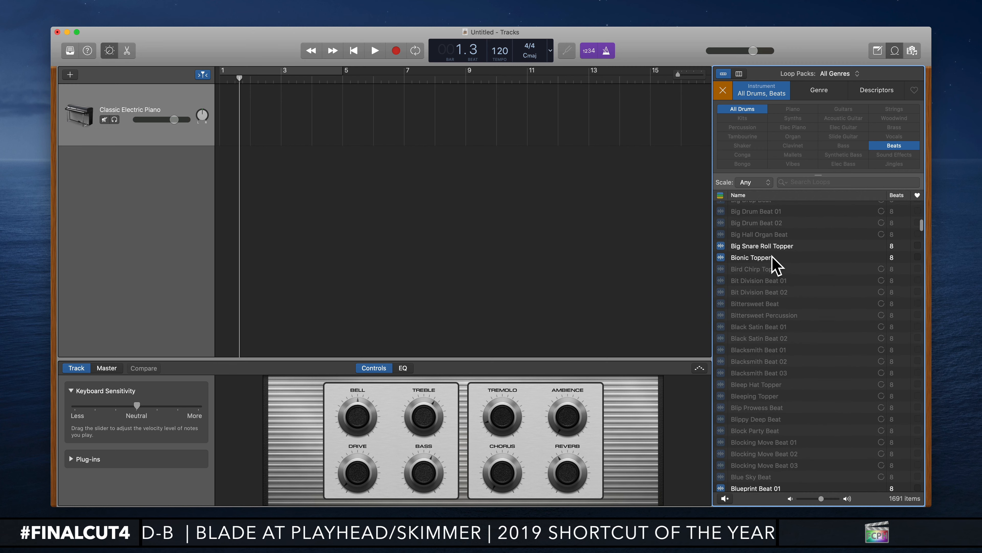
pyautogui.click(770, 258)
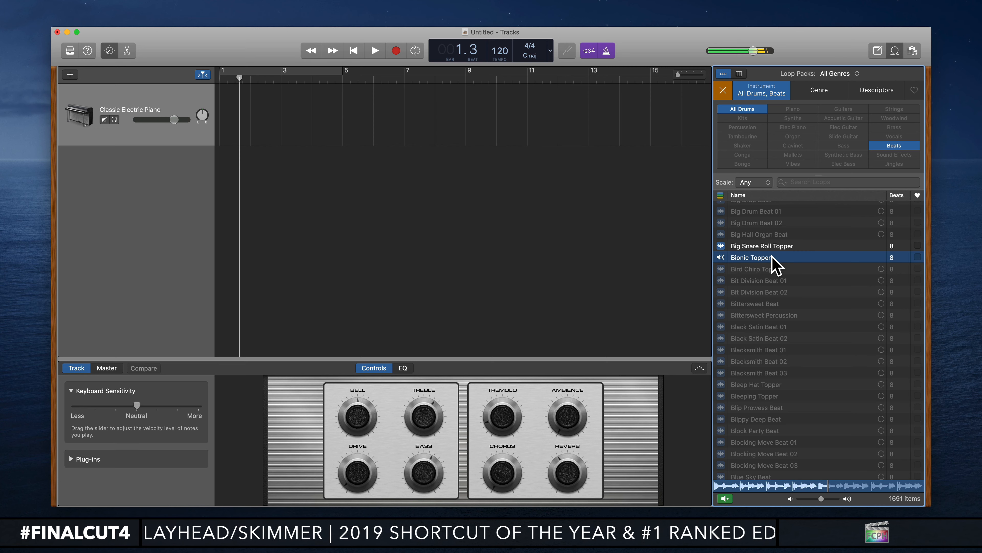
pyautogui.scroll(-12, 777, 344)
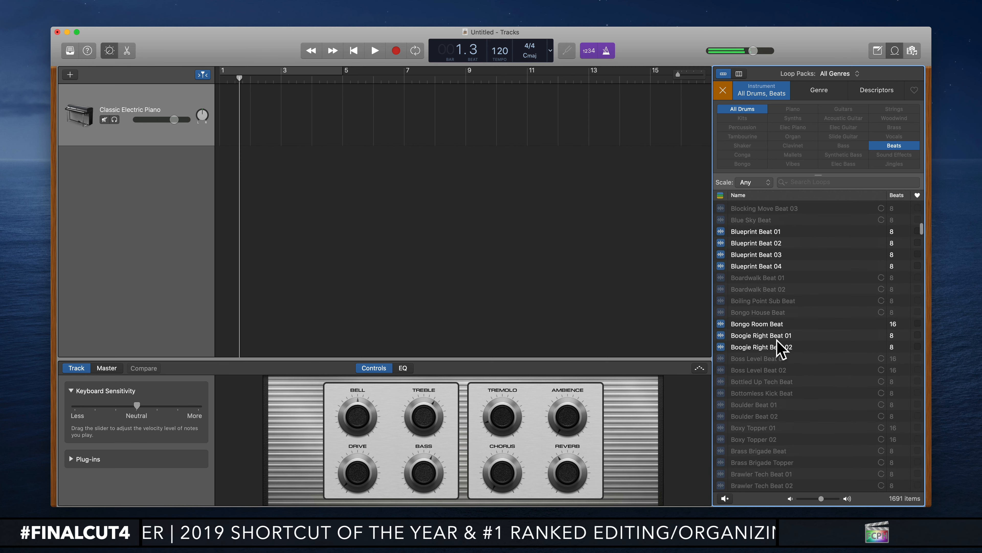
pyautogui.scroll(-15, 771, 333)
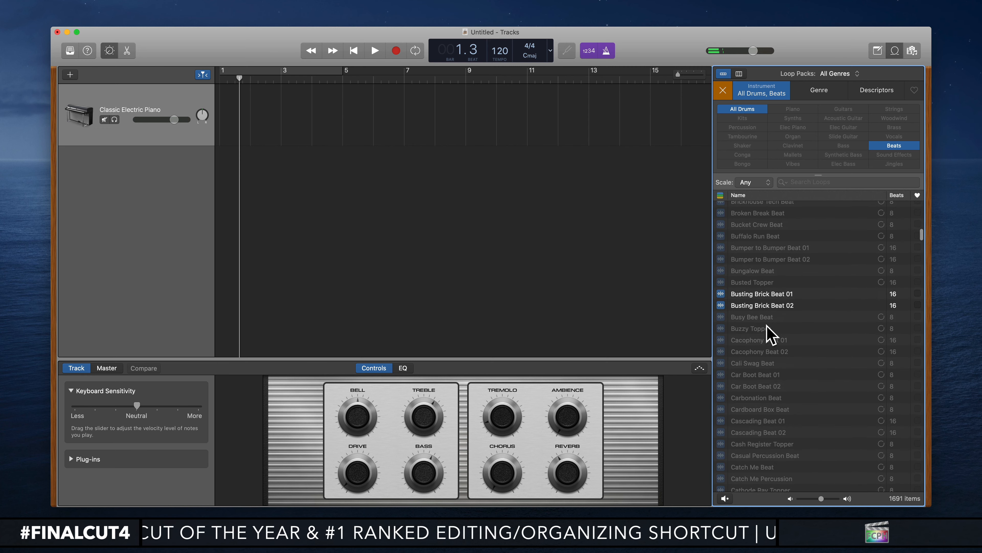
pyautogui.scroll(-20, 769, 335)
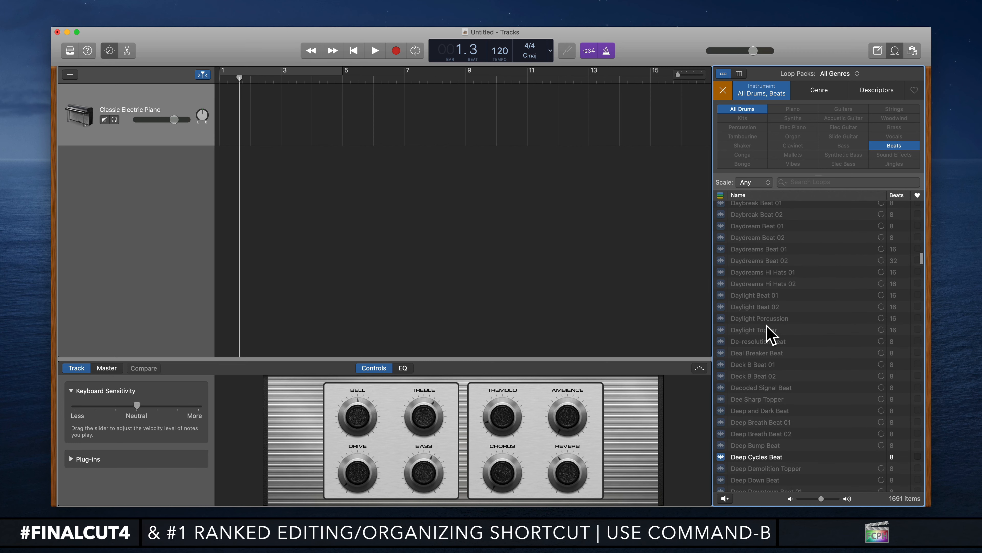
pyautogui.click(756, 457)
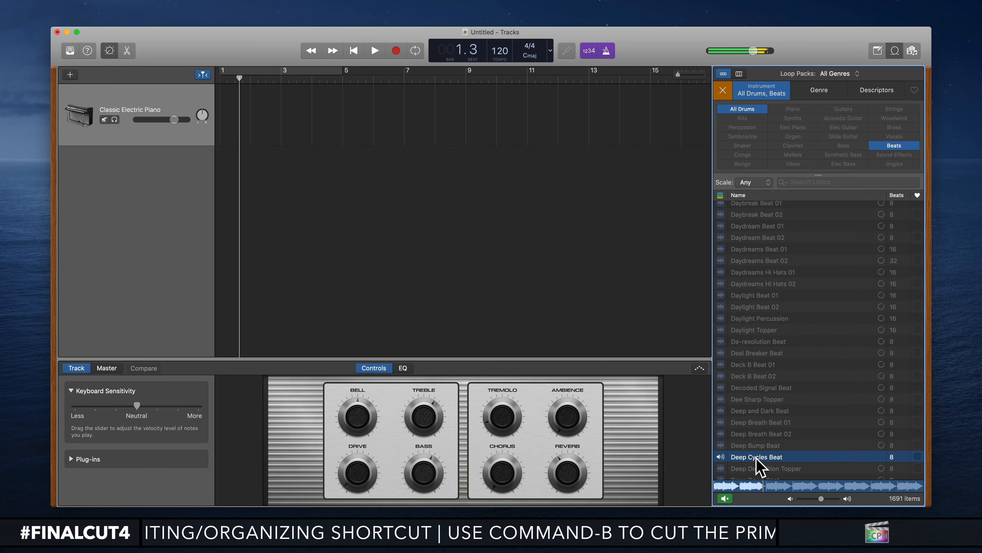
# - Preview the drummer loops Dez - Double Vision and Dez - Intro, dismissing the file access alert and stopping playback
pyautogui.scroll(-10, 758, 466)
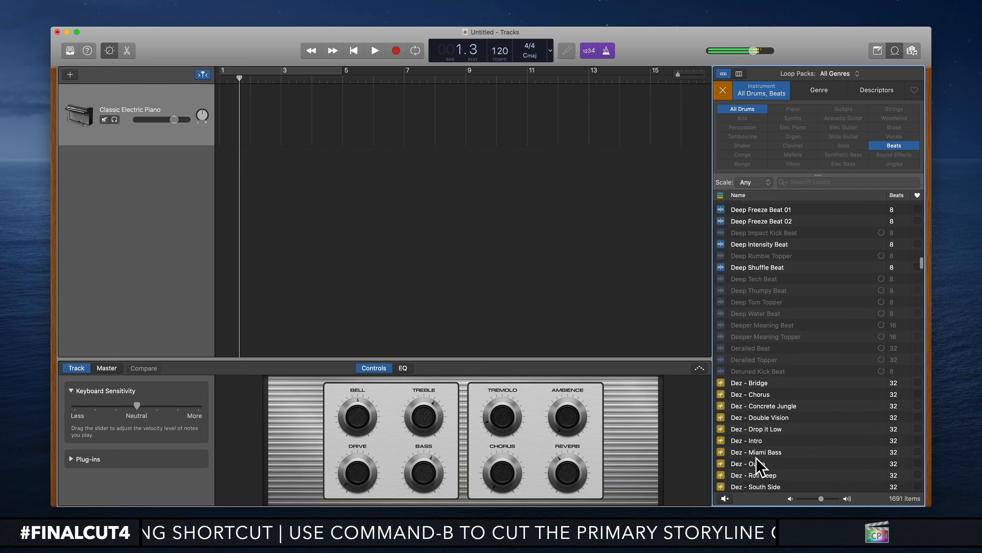
pyautogui.scroll(-3, 757, 464)
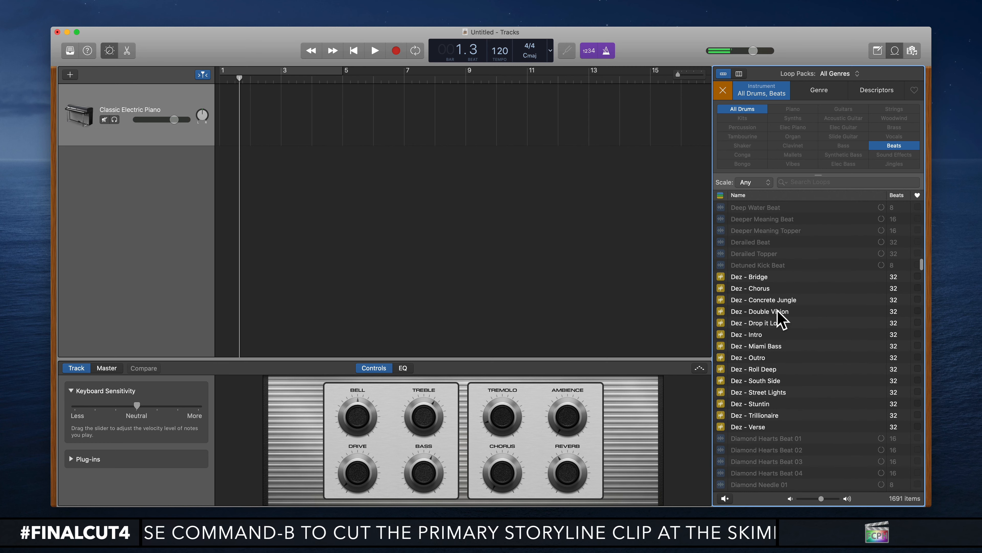
pyautogui.click(777, 311)
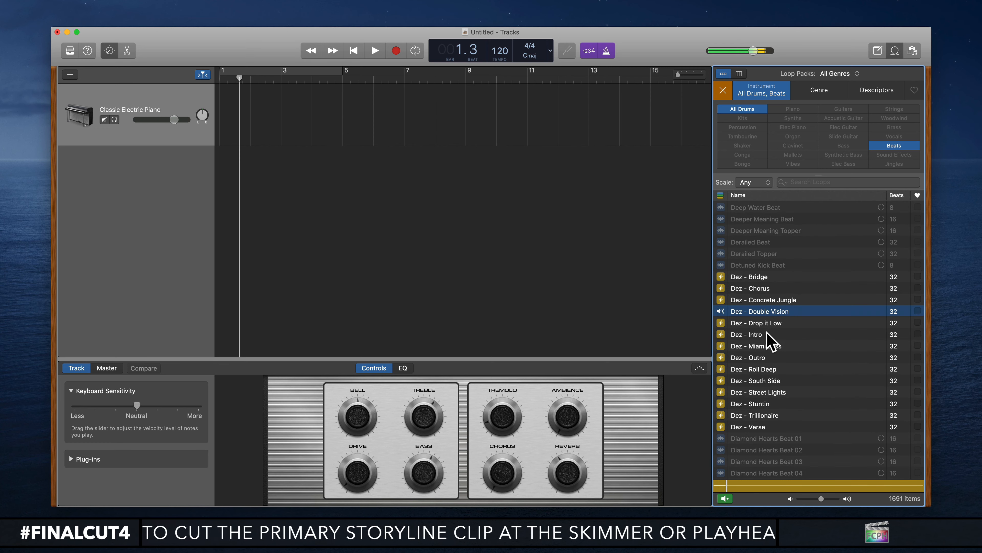
pyautogui.click(764, 335)
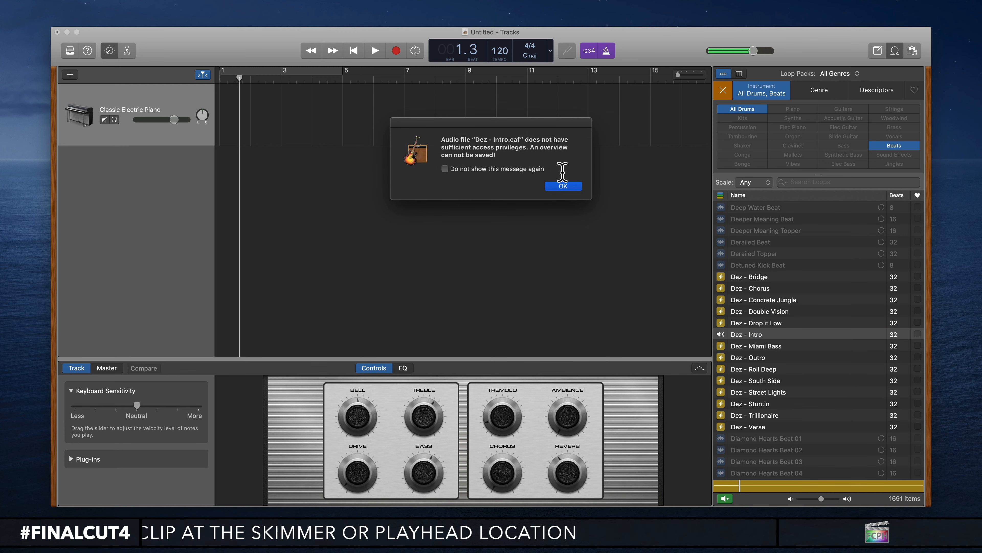
pyautogui.click(563, 187)
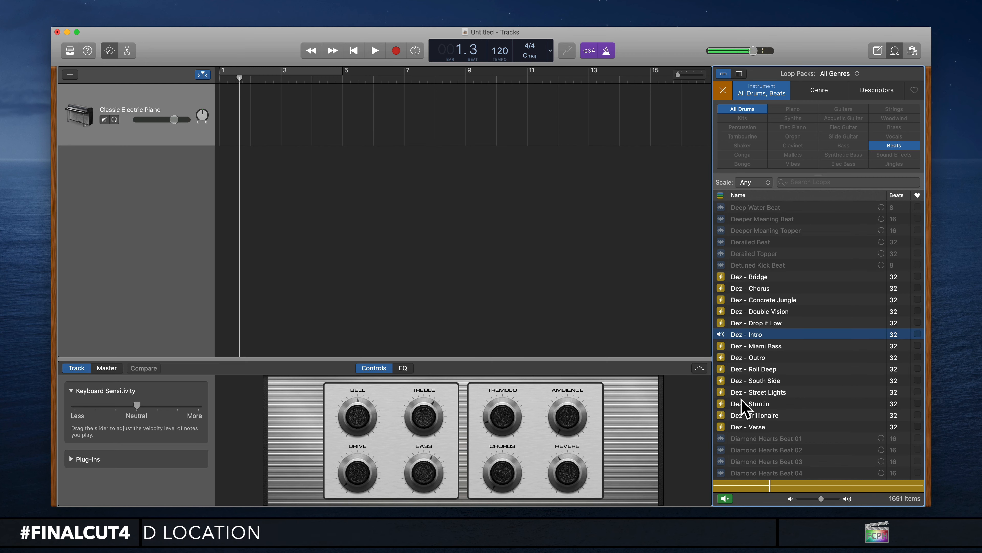
pyautogui.press('space')
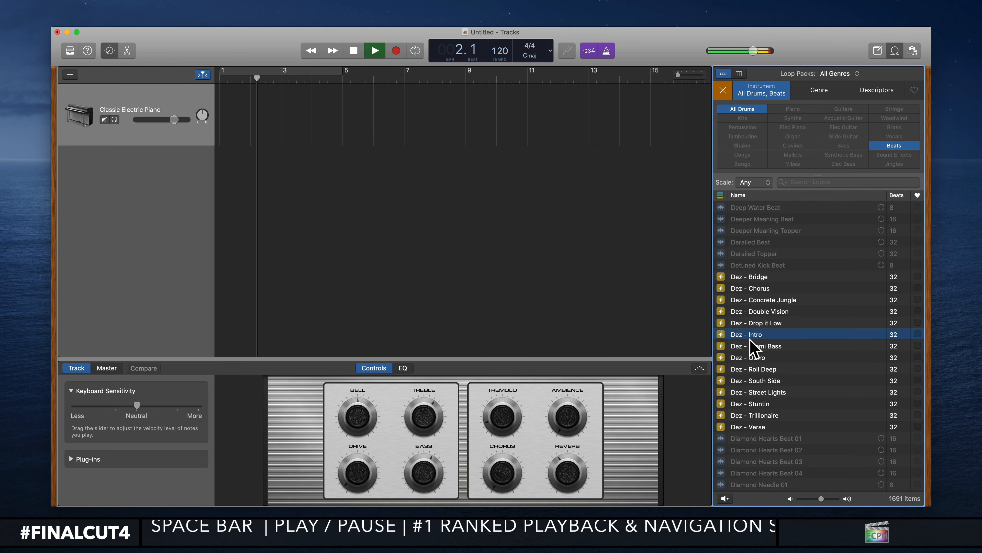
pyautogui.press('space')
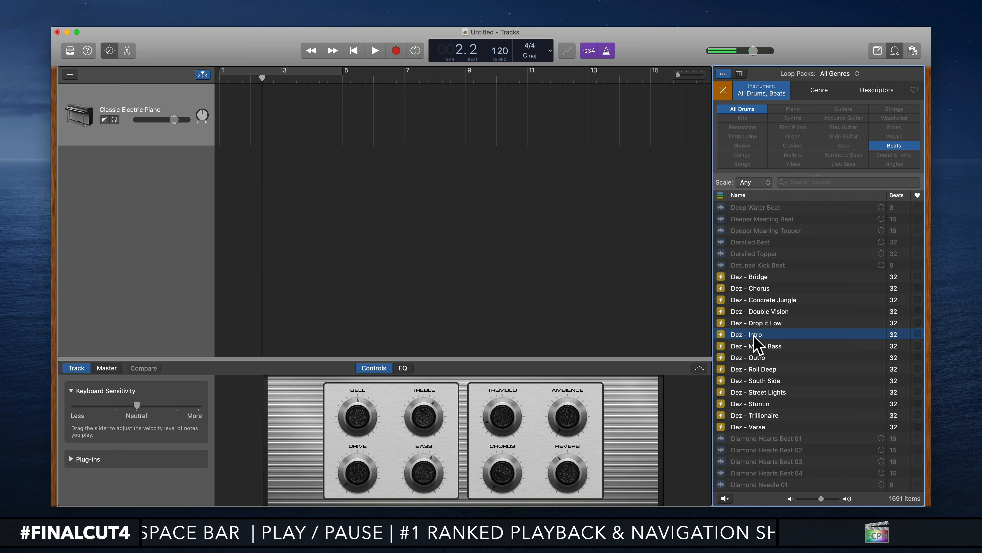
# - Add the Dez - Intro loop as a new track starting around bar 6.5 and delete the Classic Electric Piano track
pyautogui.moveTo(754, 337); pyautogui.dragTo(389, 257)
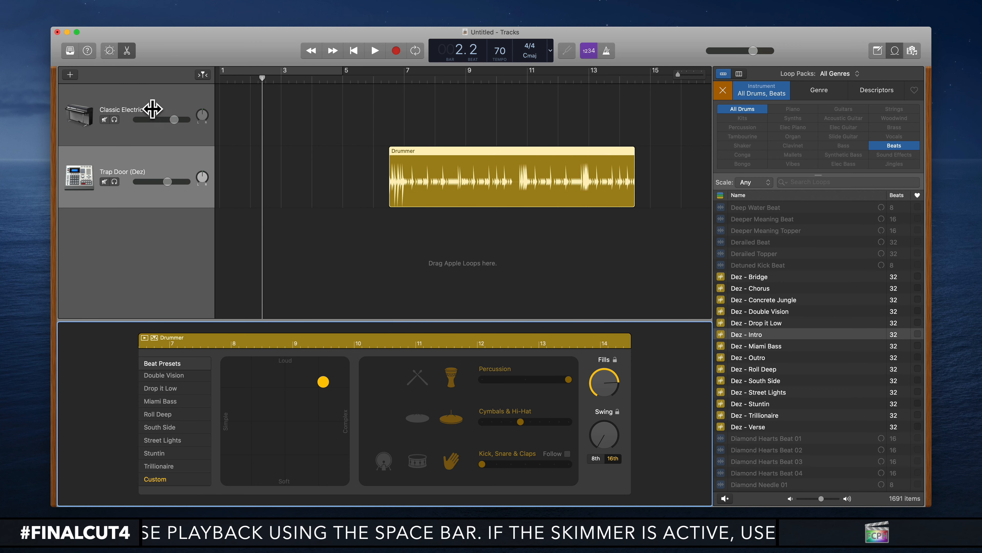
pyautogui.click(127, 110)
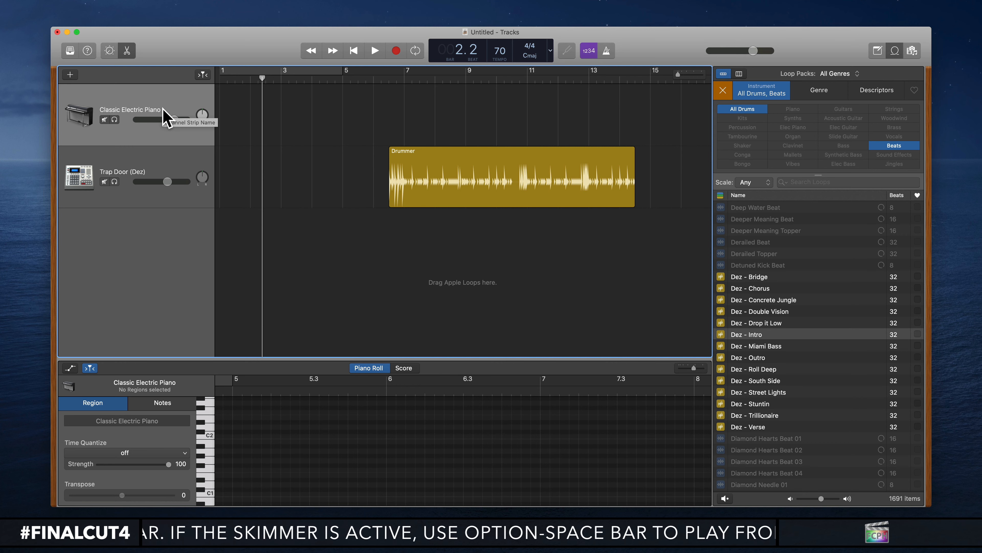
pyautogui.press('super+BackSpace')
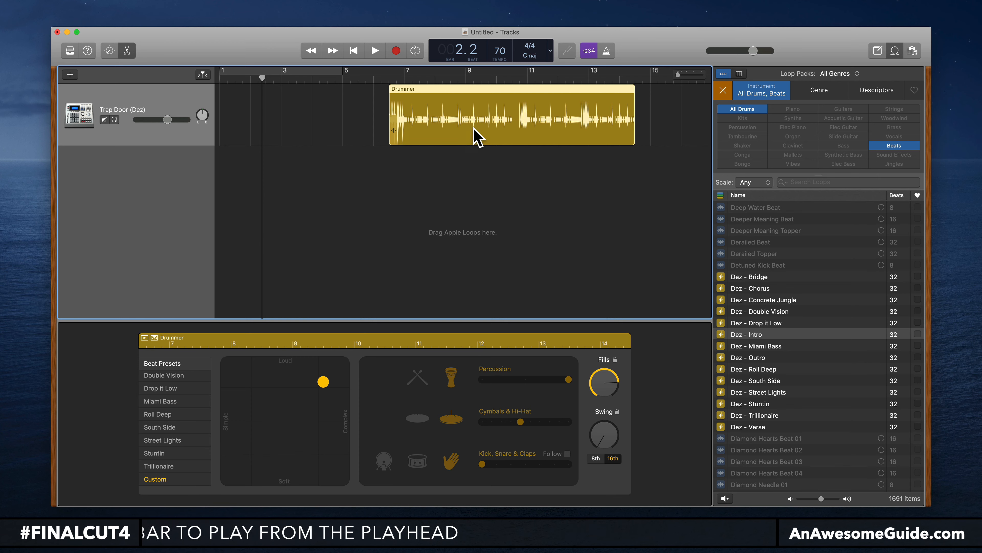
# - Move the Drummer region to start at bar 1 and place the playhead around bar 7, beat 2
pyautogui.moveTo(429, 108); pyautogui.dragTo(313, 120)
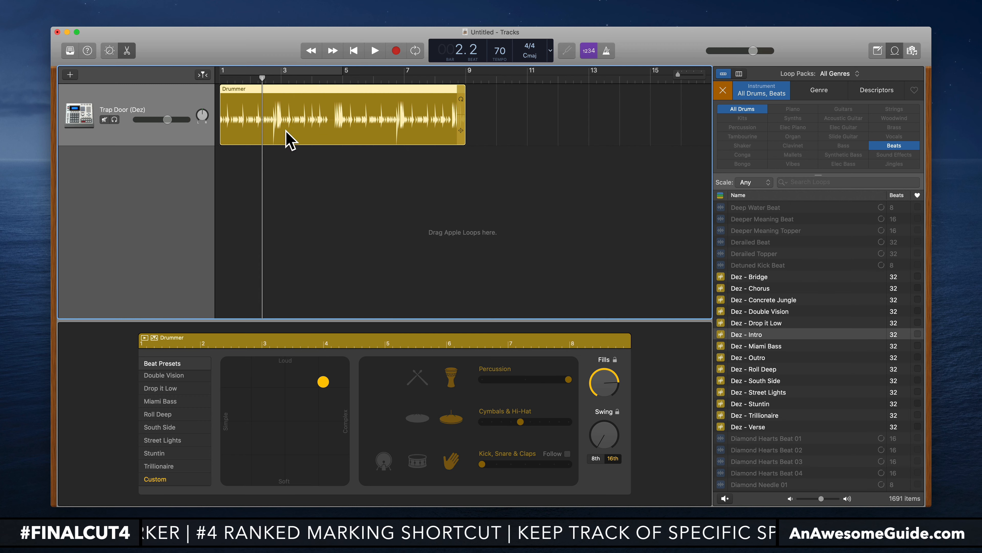
pyautogui.moveTo(319, 116); pyautogui.dragTo(415, 116)
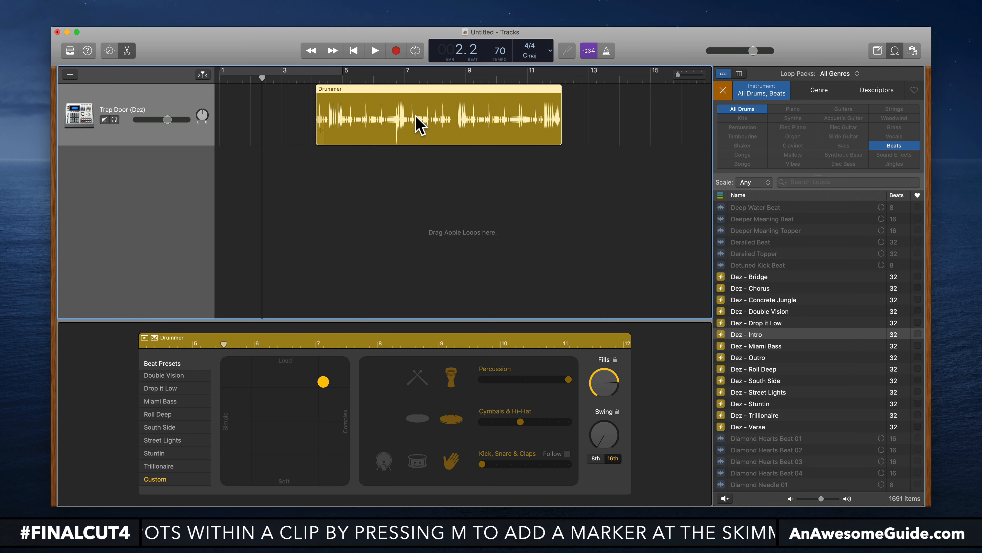
pyautogui.moveTo(416, 116); pyautogui.dragTo(255, 112)
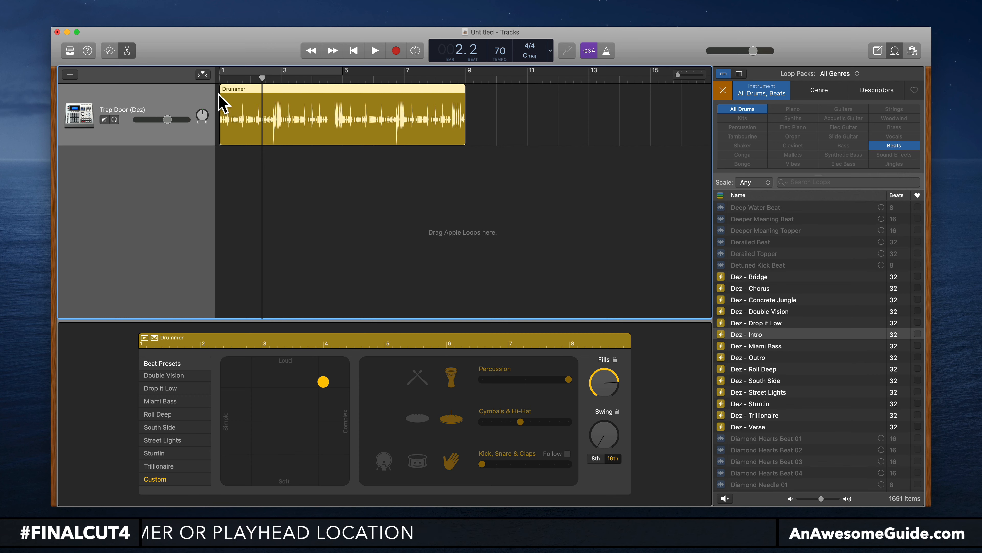
pyautogui.click(408, 80)
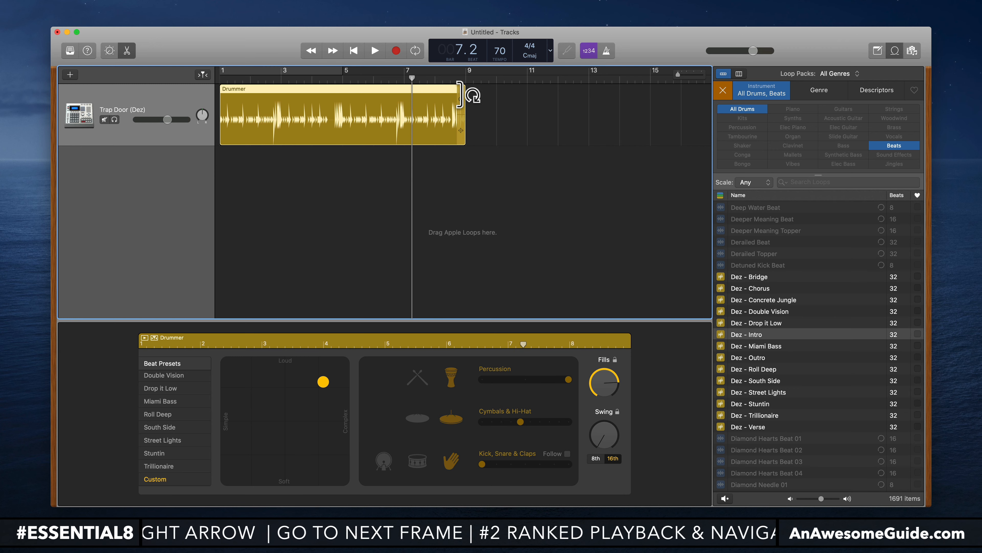
# - Loop the Drummer region so it repeats out to bar 17
pyautogui.moveTo(472, 95); pyautogui.dragTo(603, 105)
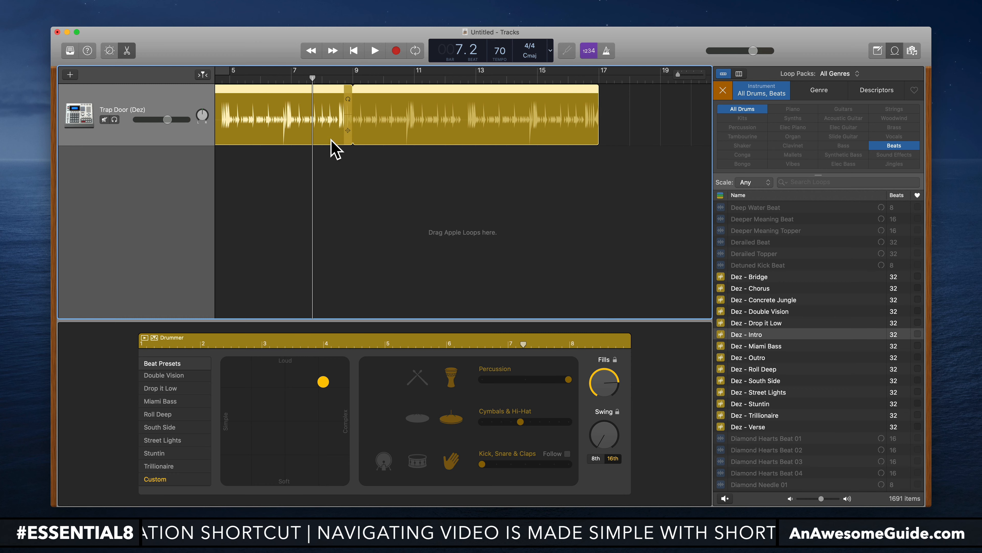
pyautogui.hscroll(-5, 333, 149)
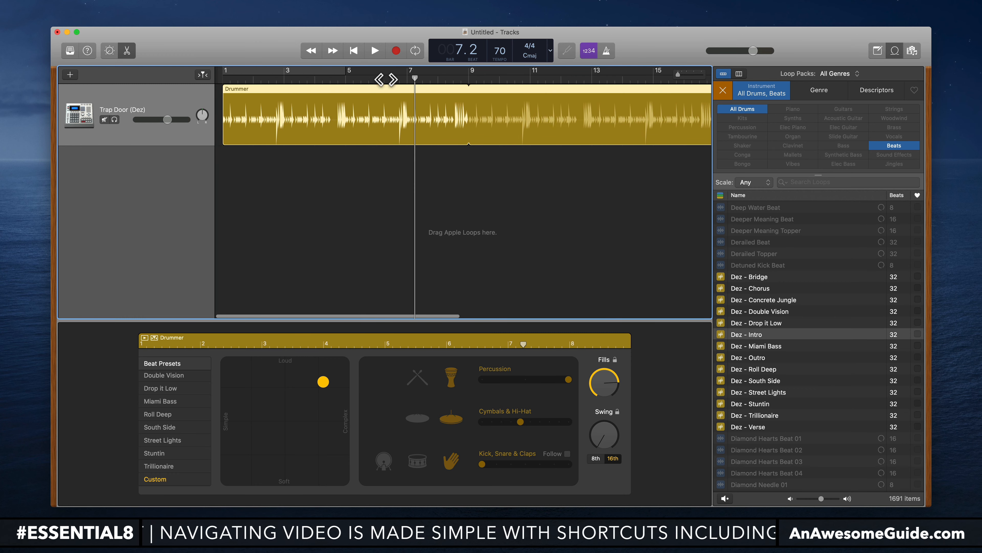
pyautogui.hscroll(1, 518, 91)
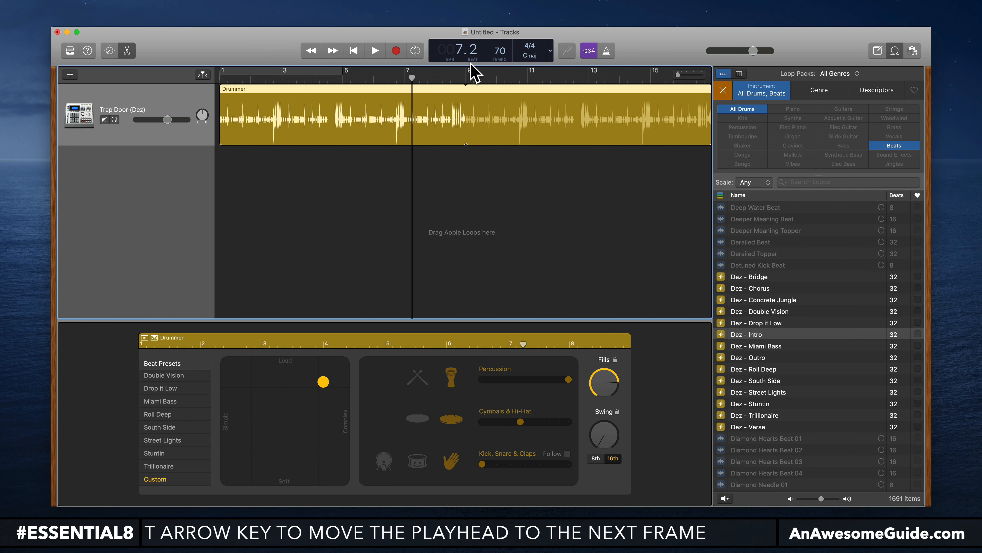
# - Switch the project display to Time and extend the looped Drummer region to about 1 minute
pyautogui.click(549, 54)
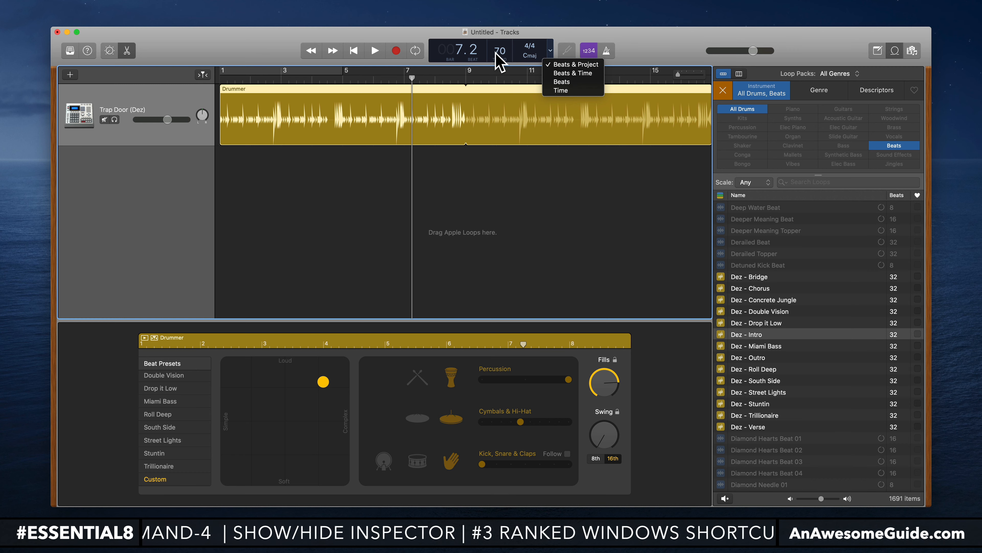
pyautogui.click(563, 92)
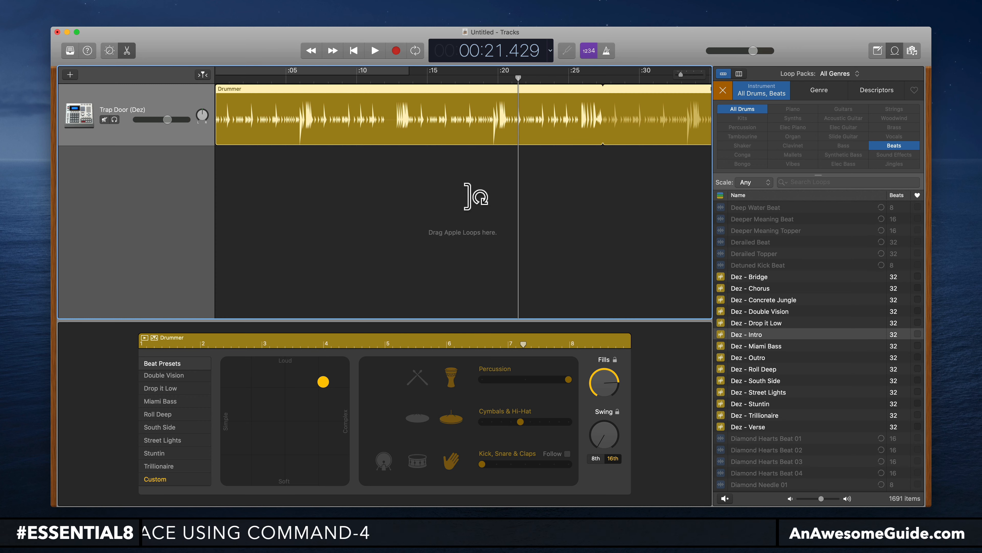
pyautogui.scroll(-5, 476, 197)
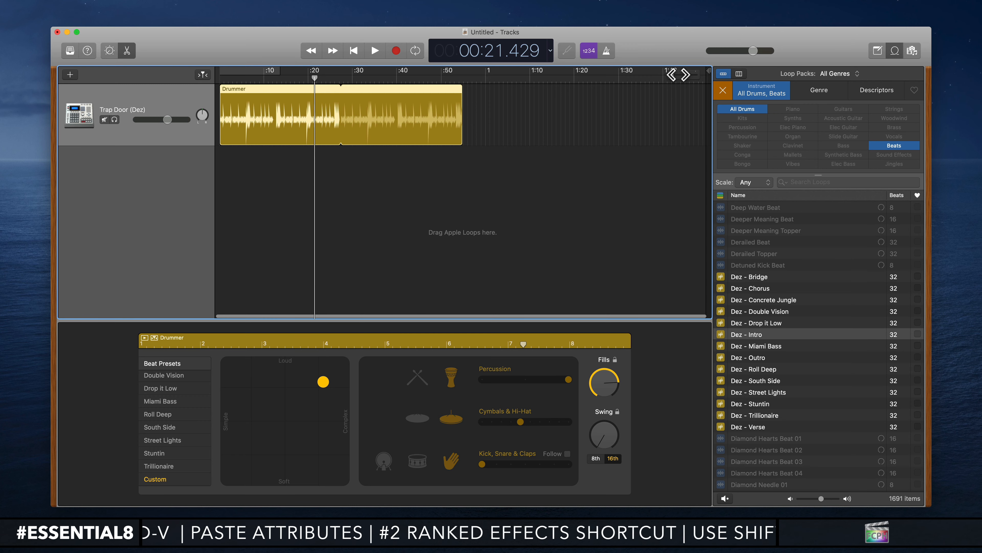
pyautogui.scroll(4, 679, 74)
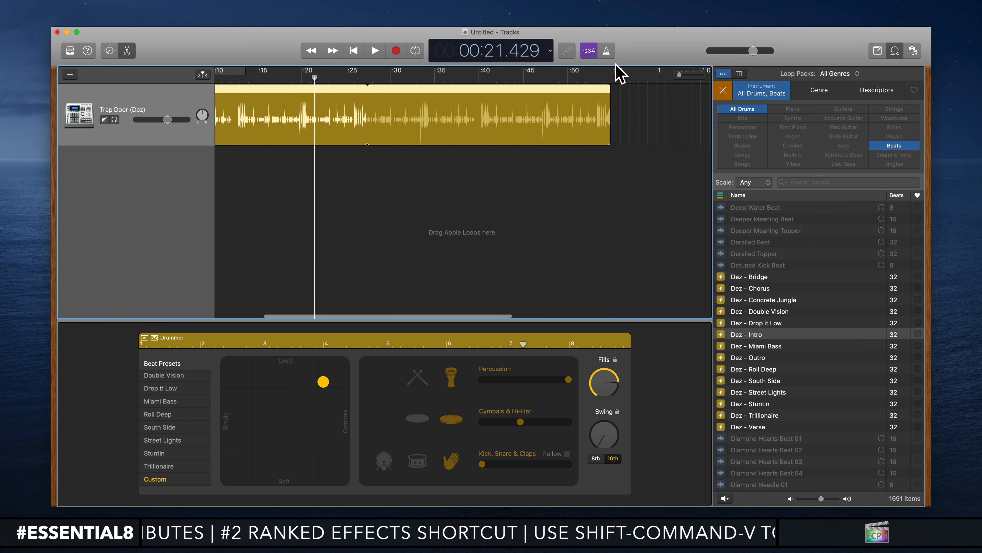
pyautogui.moveTo(679, 75); pyautogui.dragTo(682, 74)
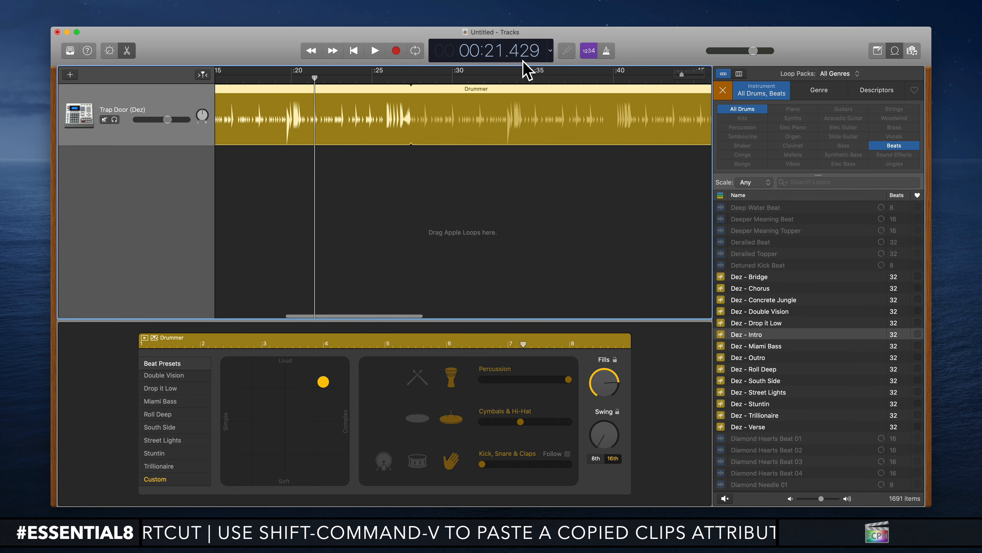
pyautogui.click(496, 180)
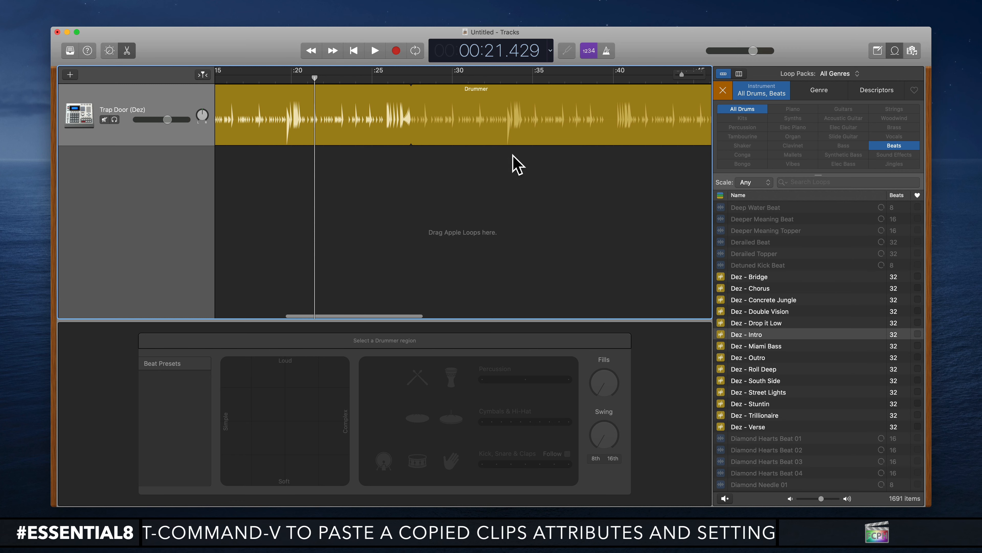
pyautogui.press('super+Left')
pyautogui.press('super+Left')
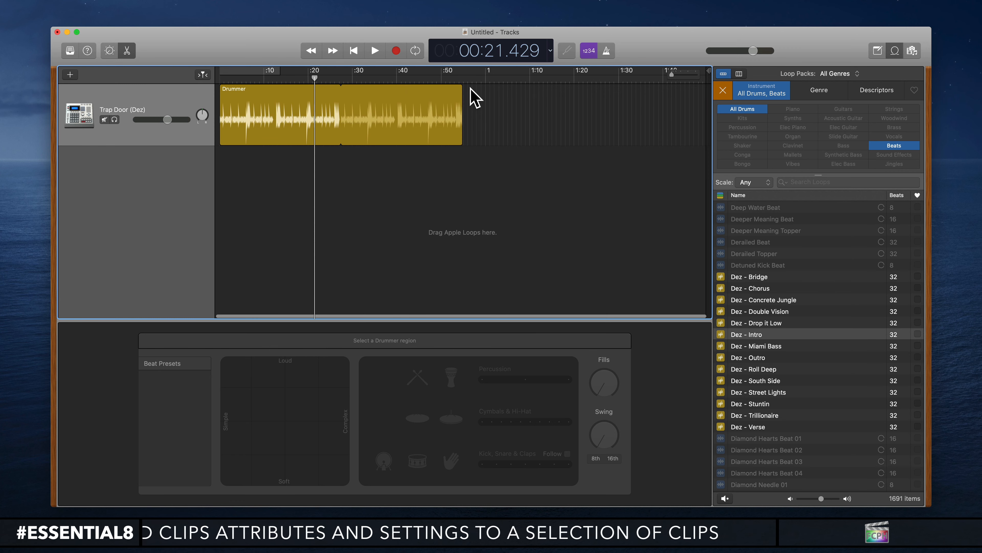
pyautogui.moveTo(463, 88); pyautogui.dragTo(489, 94)
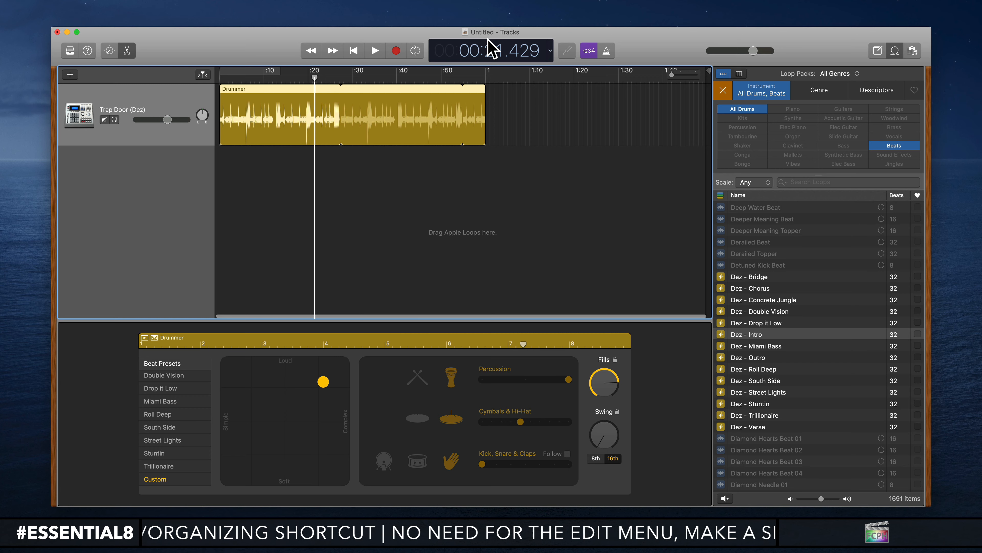
# - Save the project as "Background Loop" in the GarageBand folder
pyautogui.press('super+s')
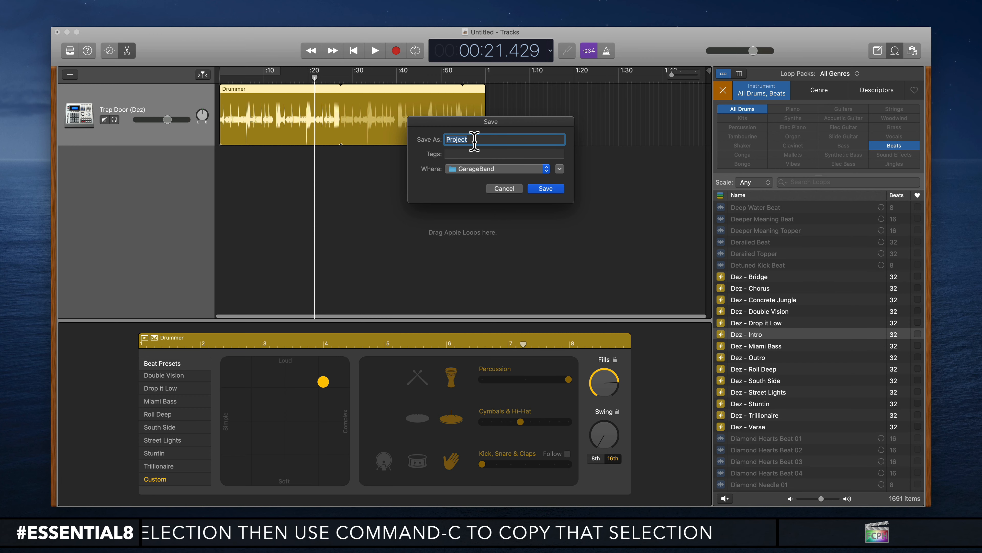
pyautogui.write('ack')
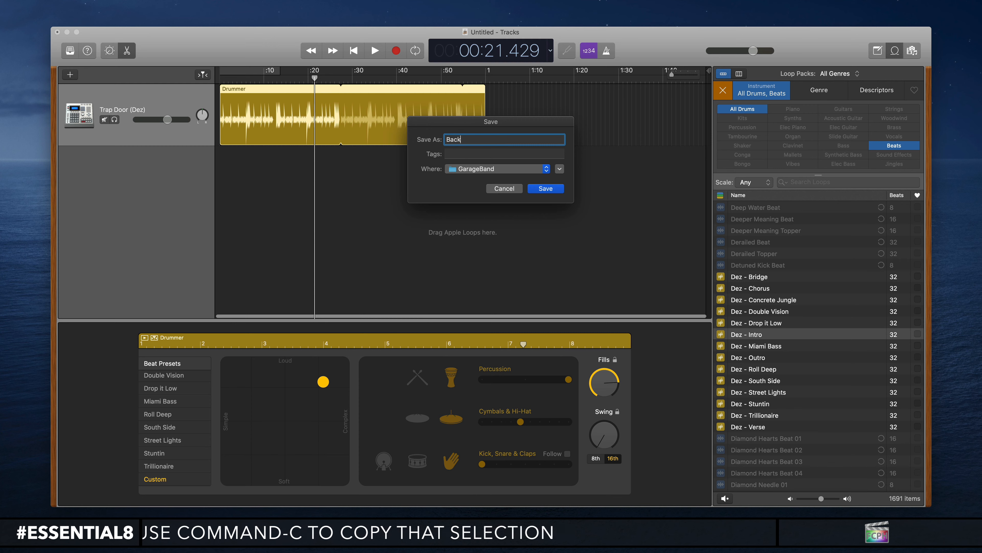
pyautogui.write('ground Loop')
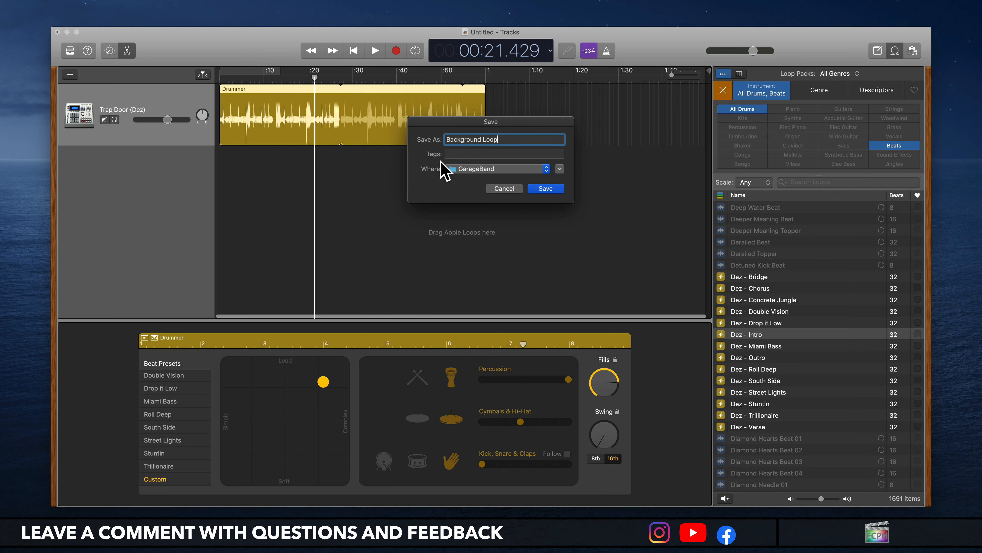
pyautogui.click(482, 169)
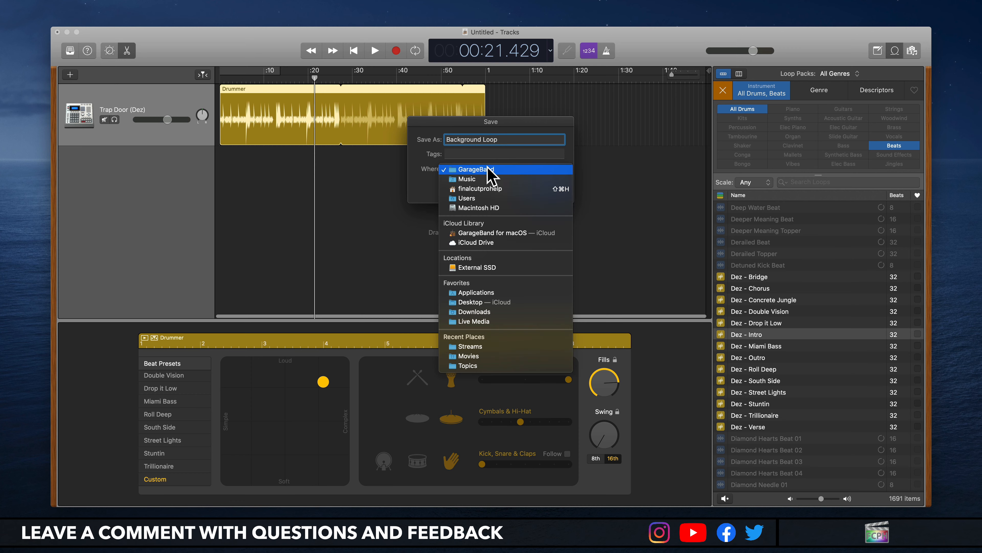
pyautogui.click(426, 169)
pyautogui.click(553, 189)
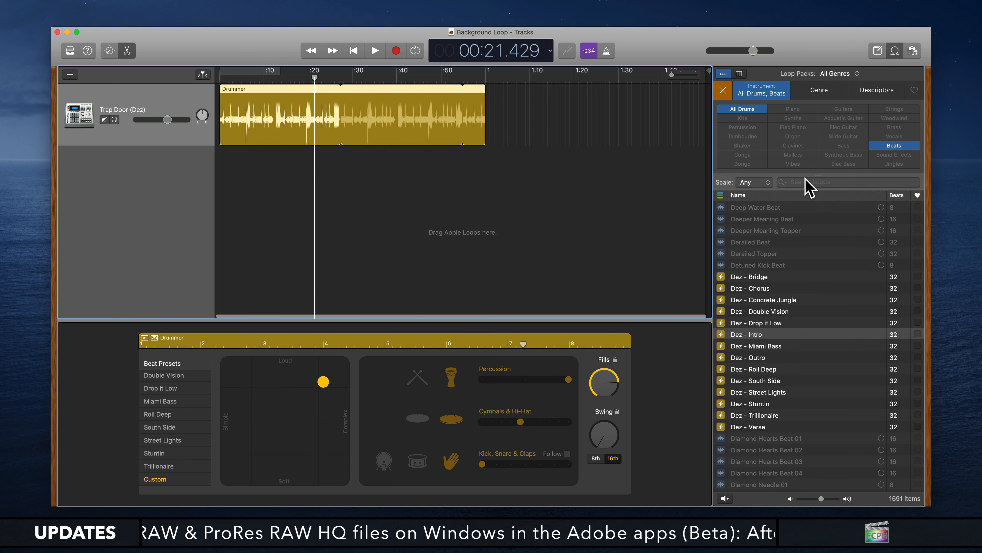
# - Replace the loop filter with Acoustic Guitar and preview Brazilian Cavaquinho 02, Contrails Acoustic Guitar, Nylon Spanish Guitar and Road Trip Summer Guitar
pyautogui.click(723, 91)
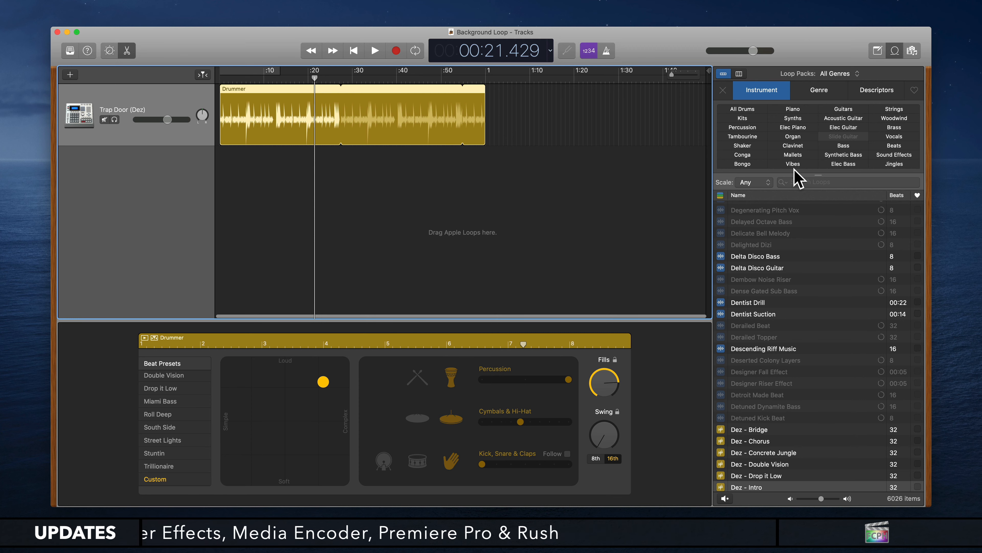
pyautogui.click(847, 120)
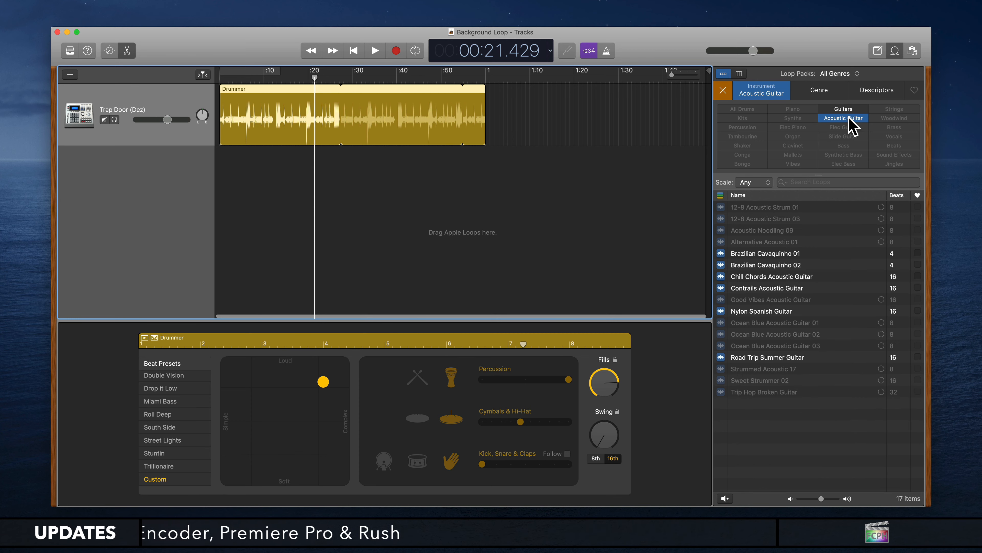
pyautogui.click(768, 265)
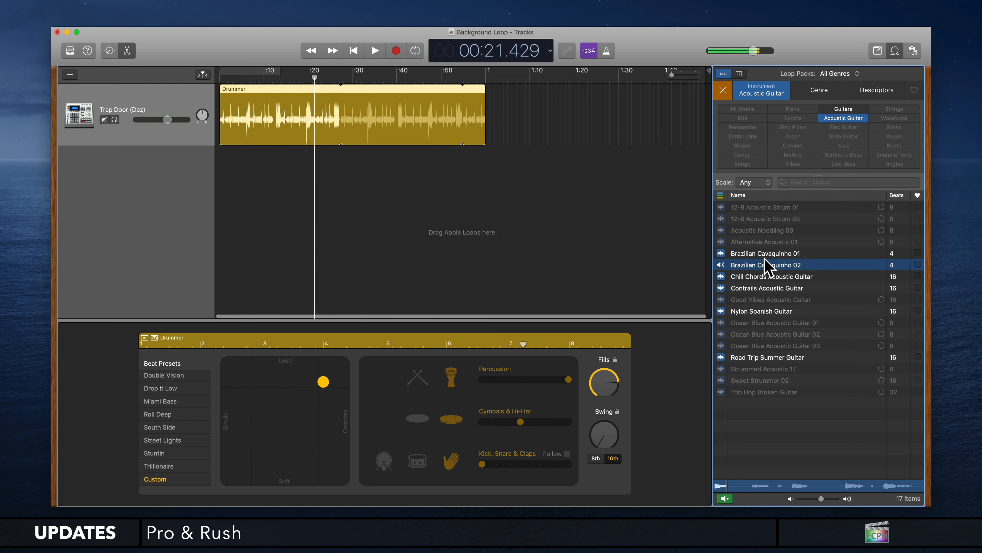
pyautogui.click(761, 289)
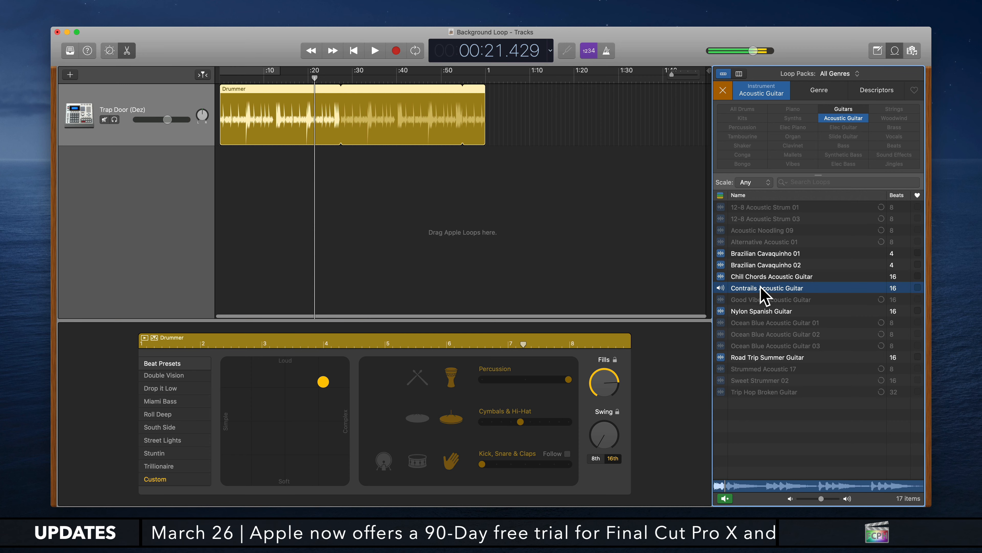
pyautogui.click(756, 311)
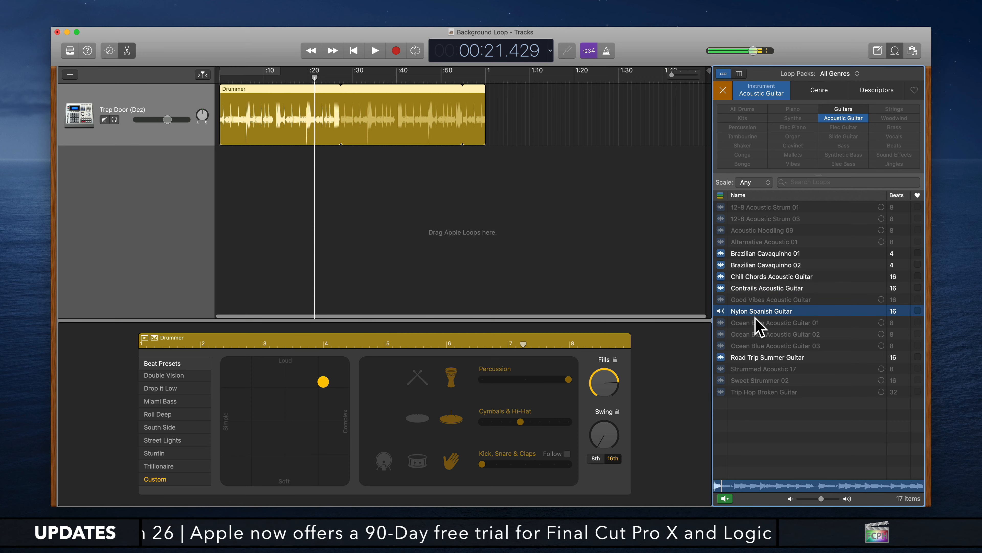
pyautogui.click(755, 359)
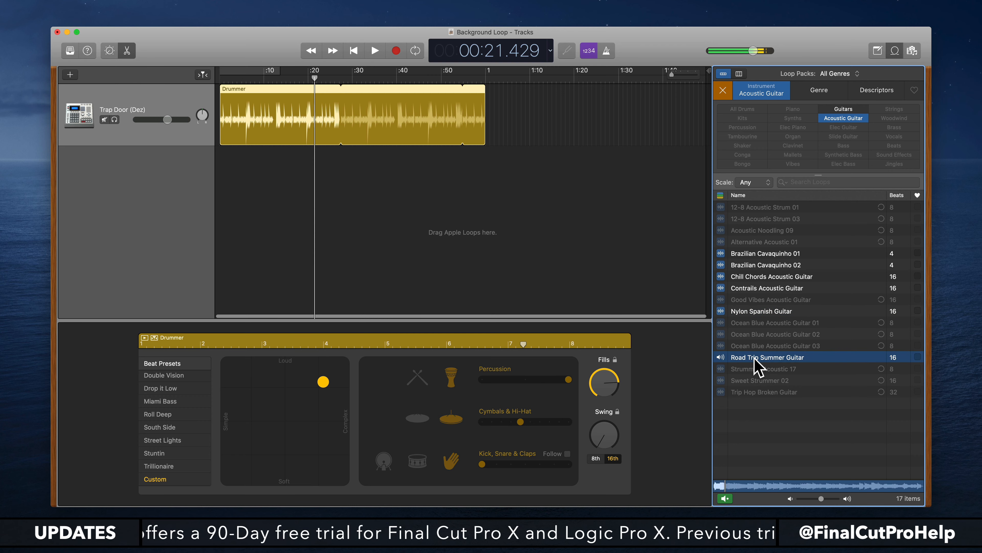
# - Add the Road Trip Summer Guitar loop as a new track from the project start and loop it to the Drummer region's end
pyautogui.press('space')
pyautogui.press('space')
pyautogui.moveTo(764, 355); pyautogui.dragTo(211, 171)
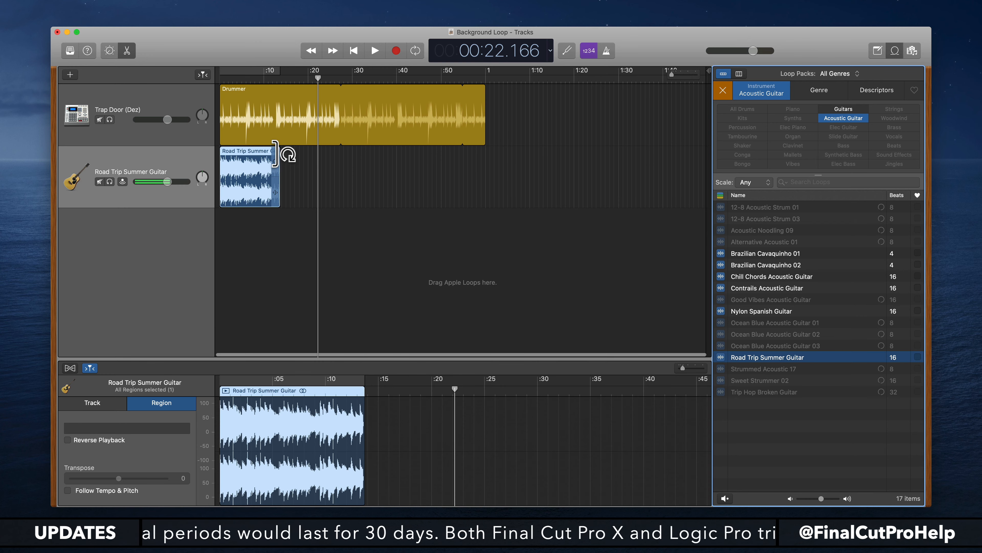
pyautogui.moveTo(282, 155); pyautogui.dragTo(480, 173)
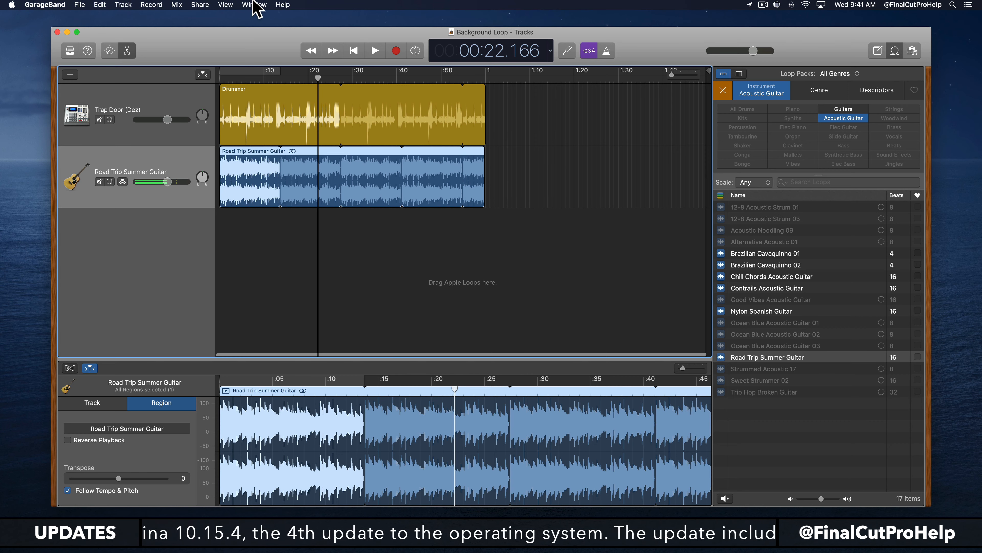
# - Share the song to the Media Browser and let the pending download continue
pyautogui.click(200, 5)
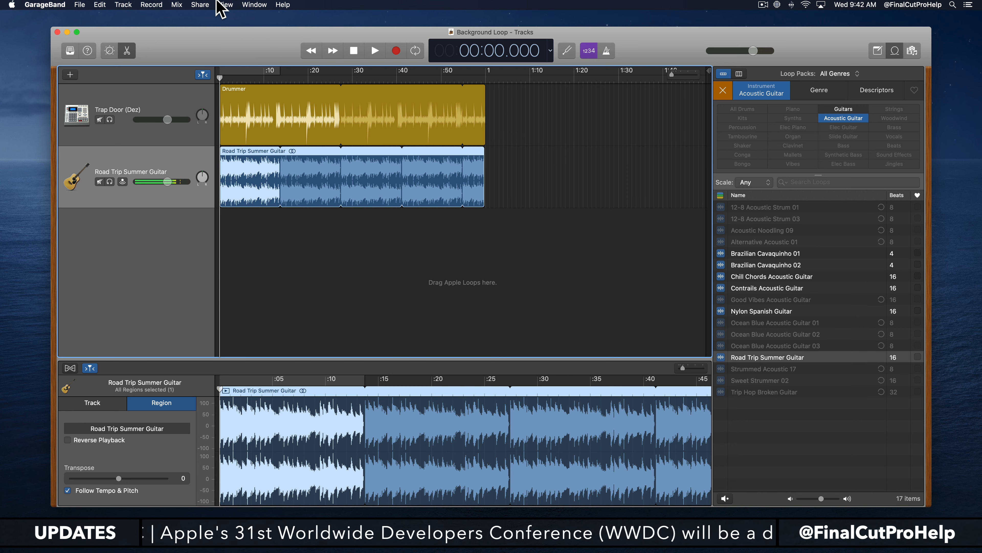
pyautogui.click(200, 5)
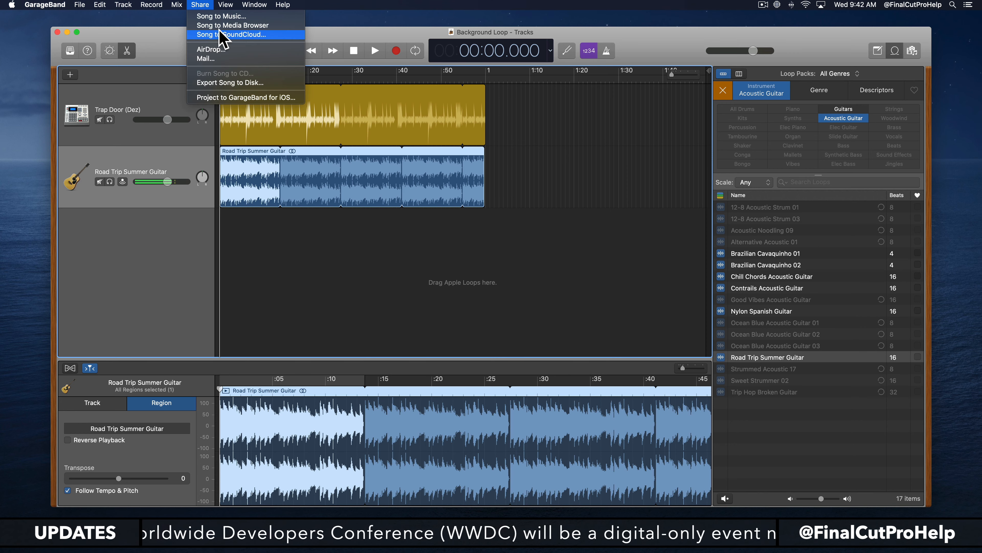
pyautogui.click(251, 27)
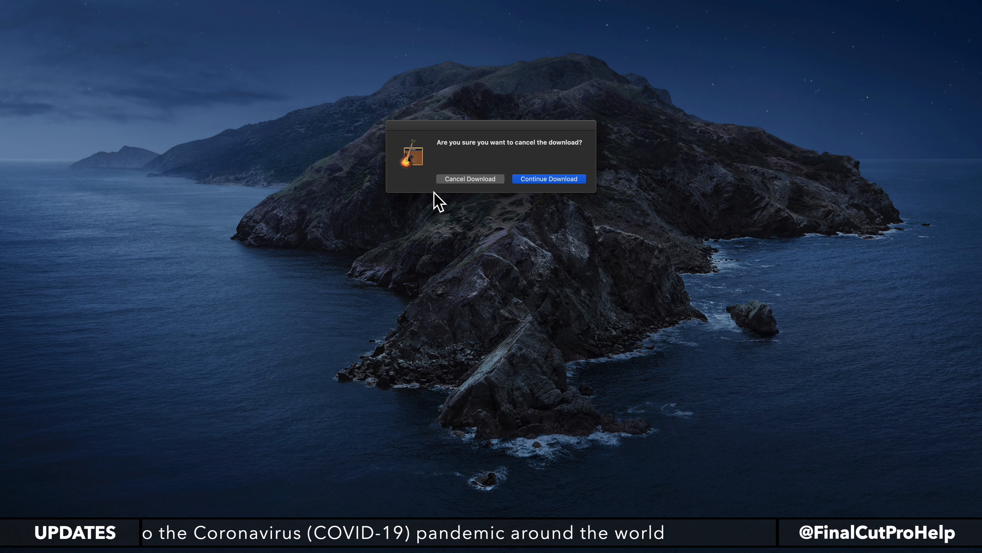
pyautogui.click(550, 179)
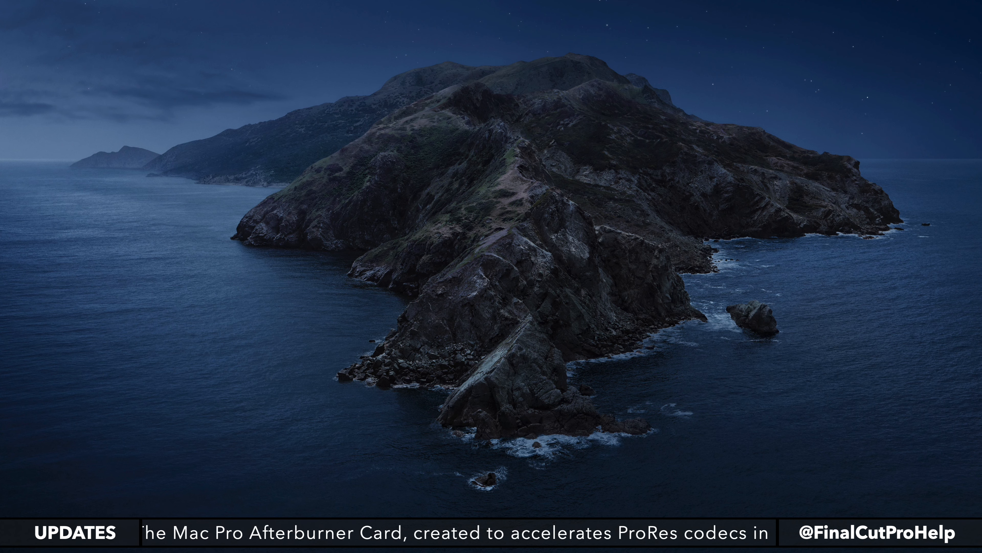
# - Switch to Final Cut Pro by searching for "final" in Spotlight
pyautogui.moveTo(282, 551)
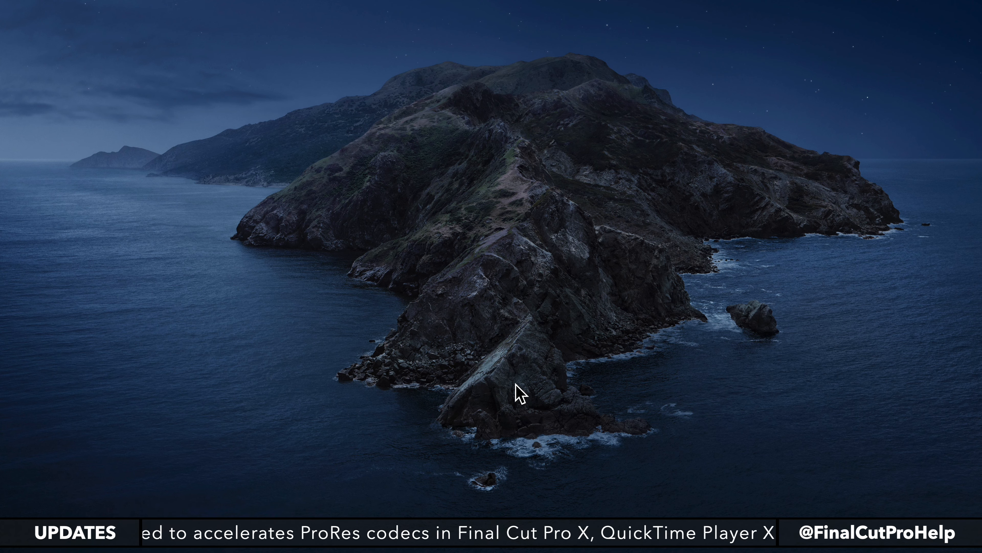
pyautogui.press('super+space')
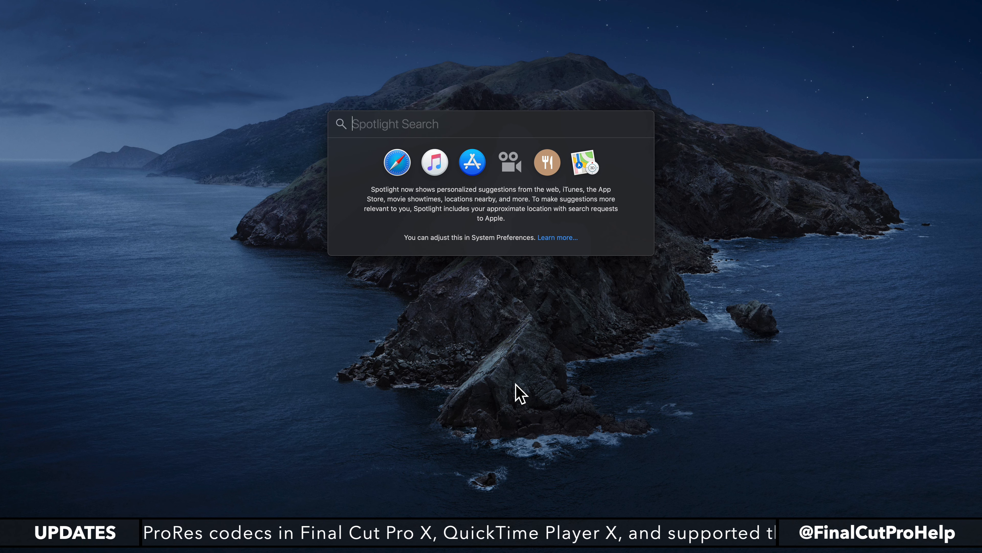
pyautogui.write('final')
pyautogui.press('Return')
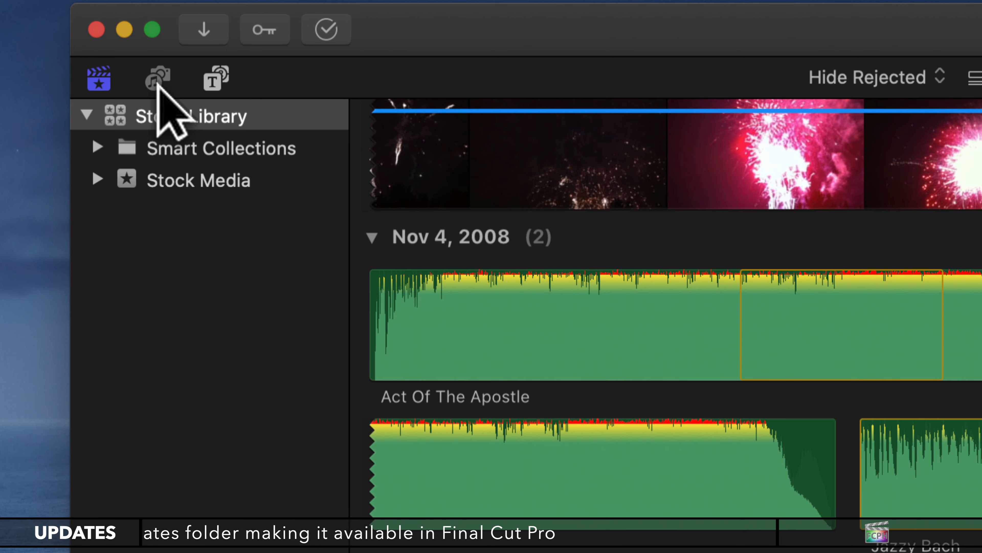
# - Look through the Music, GarageBand, Logic Pro X and Photos sources in the media browser
pyautogui.click(158, 83)
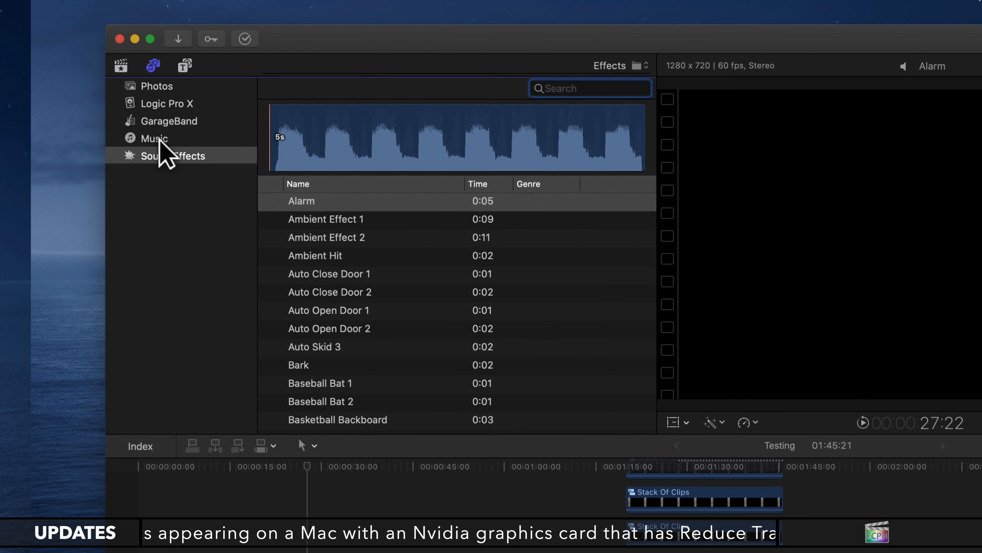
pyautogui.click(140, 138)
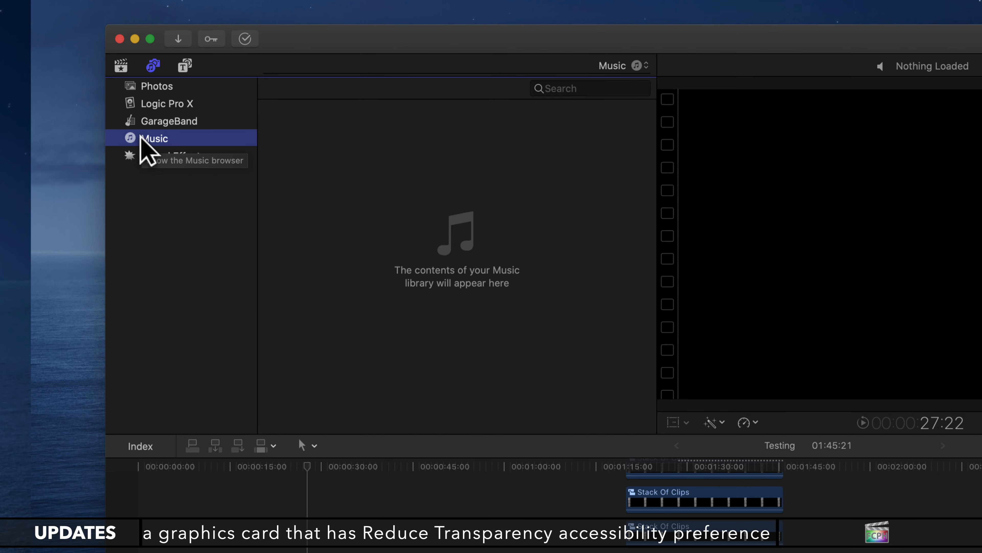
pyautogui.click(141, 121)
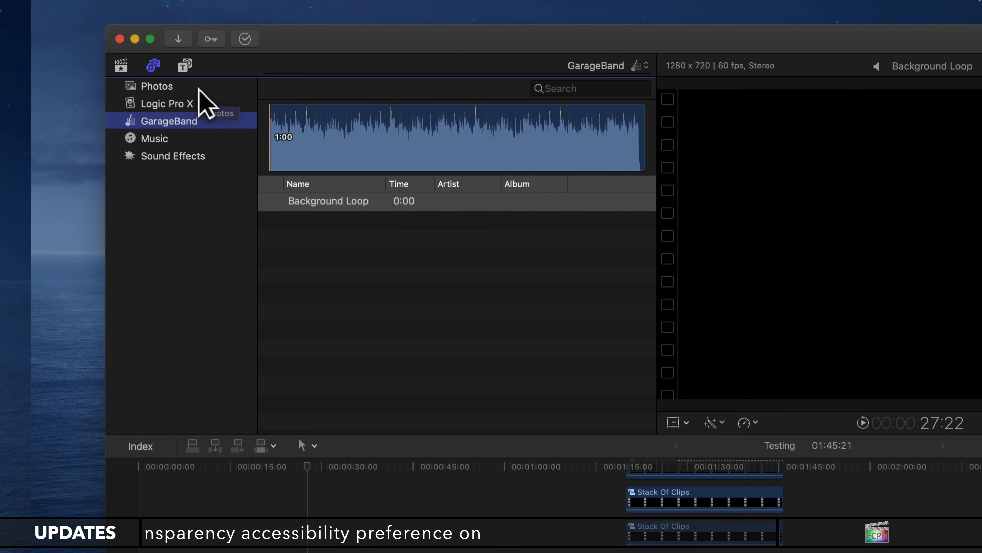
pyautogui.click(198, 102)
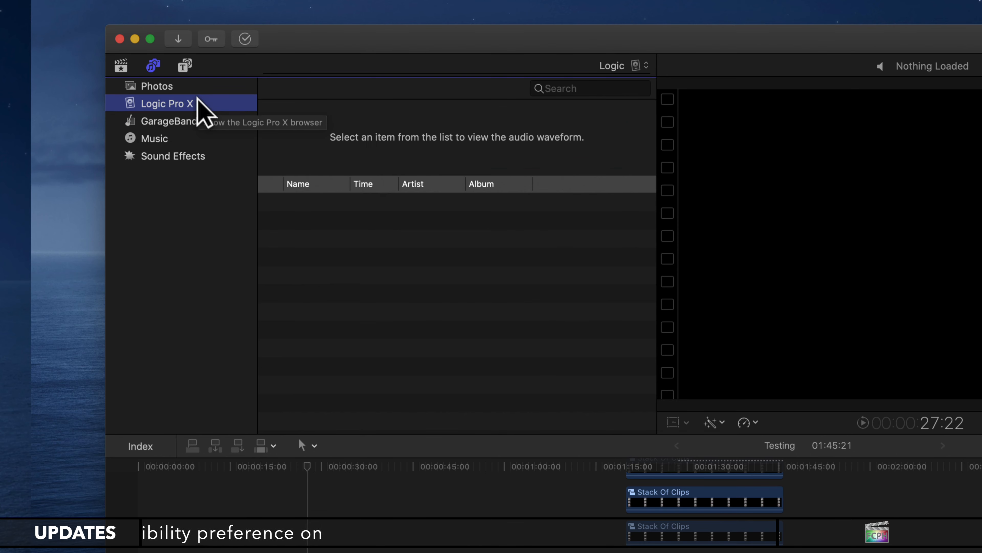
pyautogui.click(190, 89)
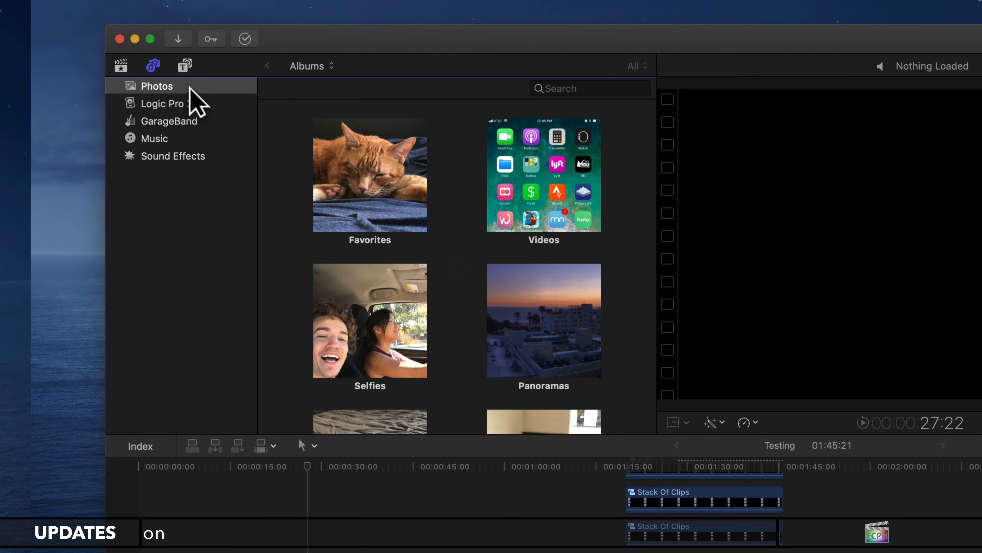
# - Append the GarageBand song Background Loop to the end of the Testing timeline and increase the clip height
pyautogui.click(185, 122)
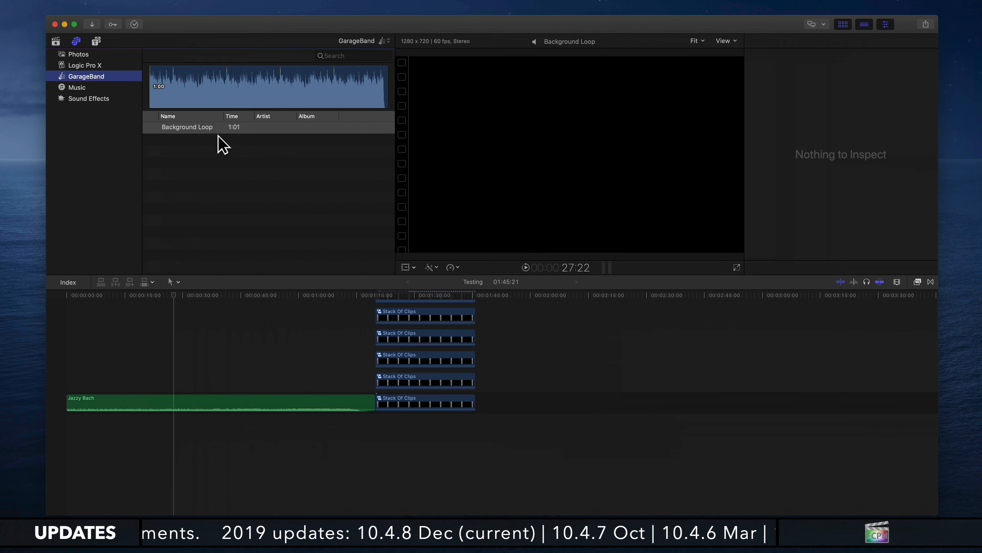
pyautogui.moveTo(179, 128); pyautogui.dragTo(503, 407)
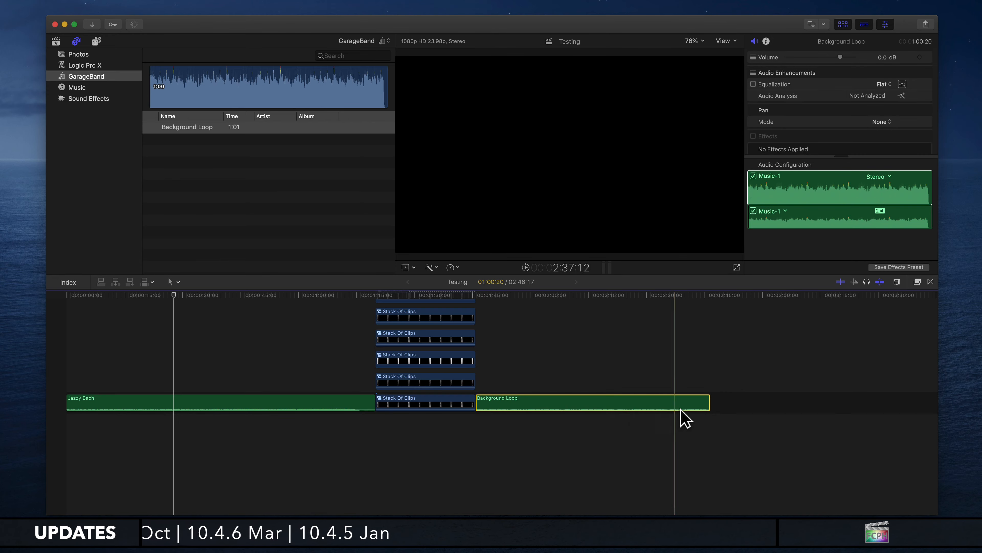
pyautogui.click(896, 282)
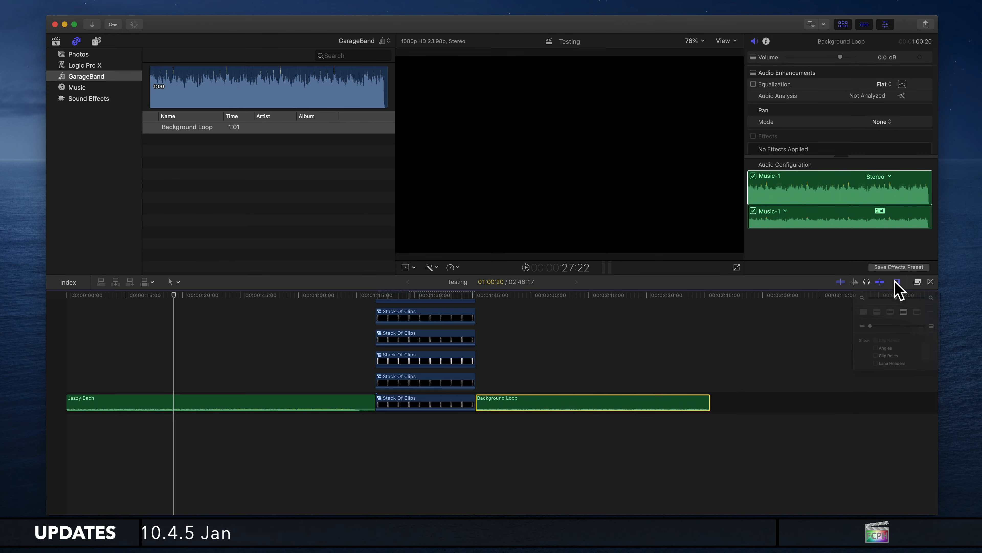
pyautogui.moveTo(858, 346); pyautogui.dragTo(911, 350)
pyautogui.scroll(-5, 738, 357)
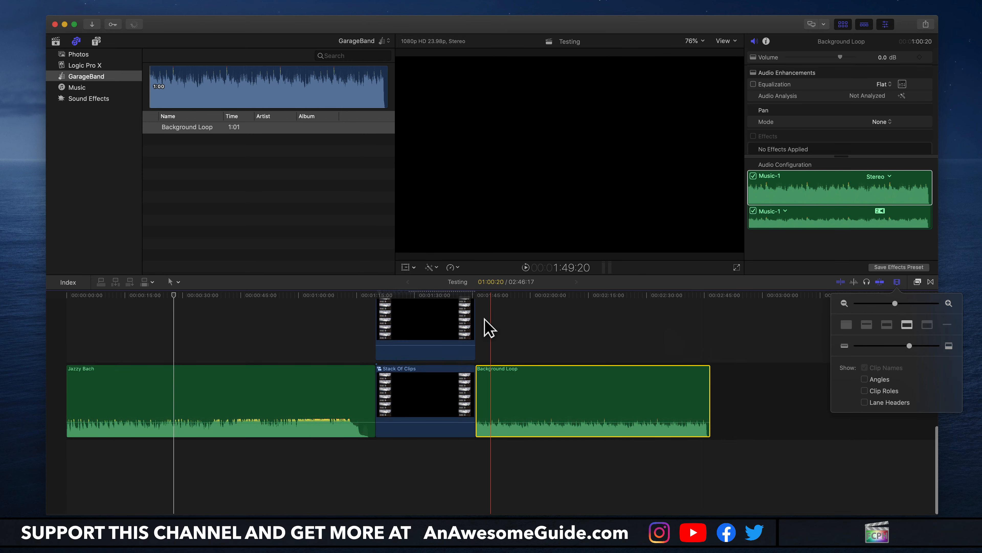
# - Play the beginning of the Background Loop clip in the timeline and display the installed titles
pyautogui.press('space')
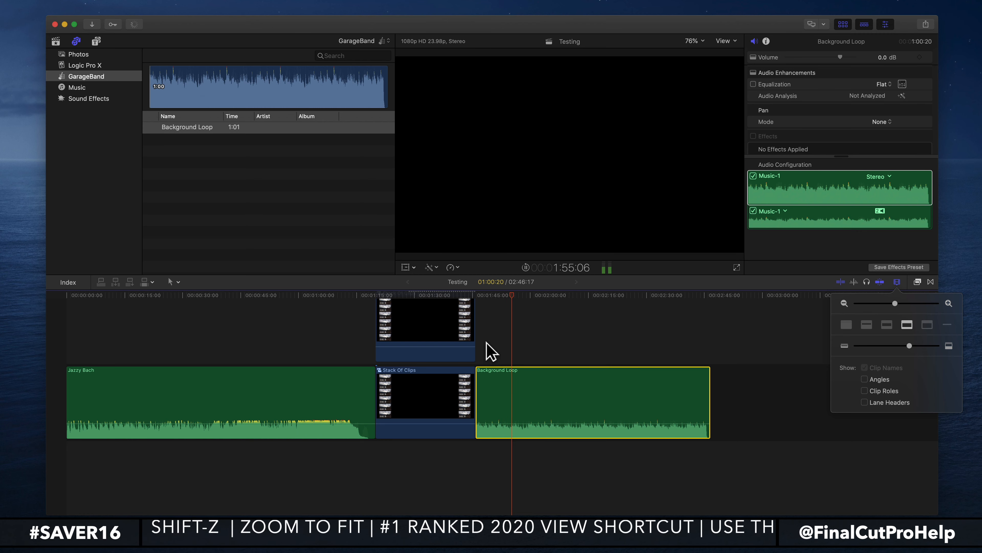
pyautogui.press('space')
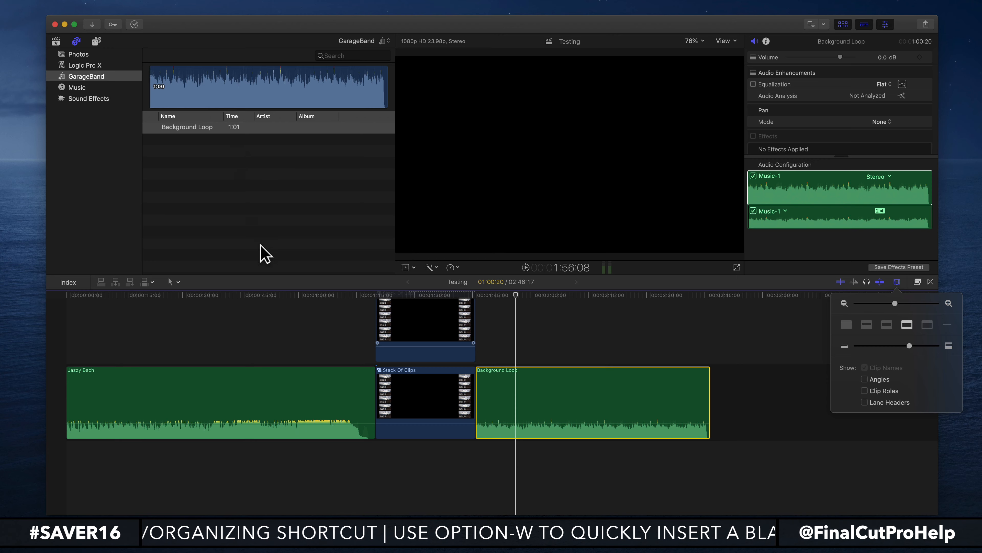
pyautogui.click(544, 341)
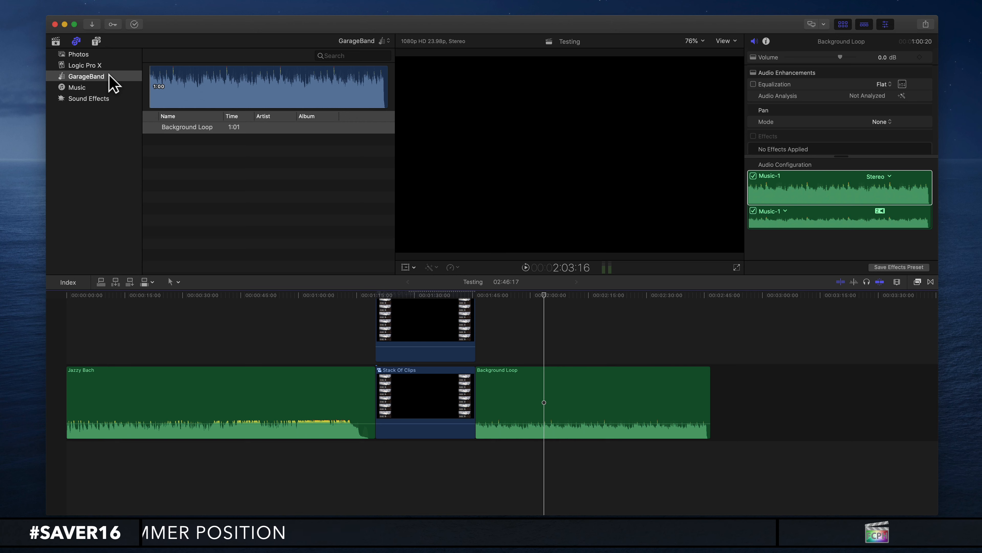
pyautogui.click(97, 42)
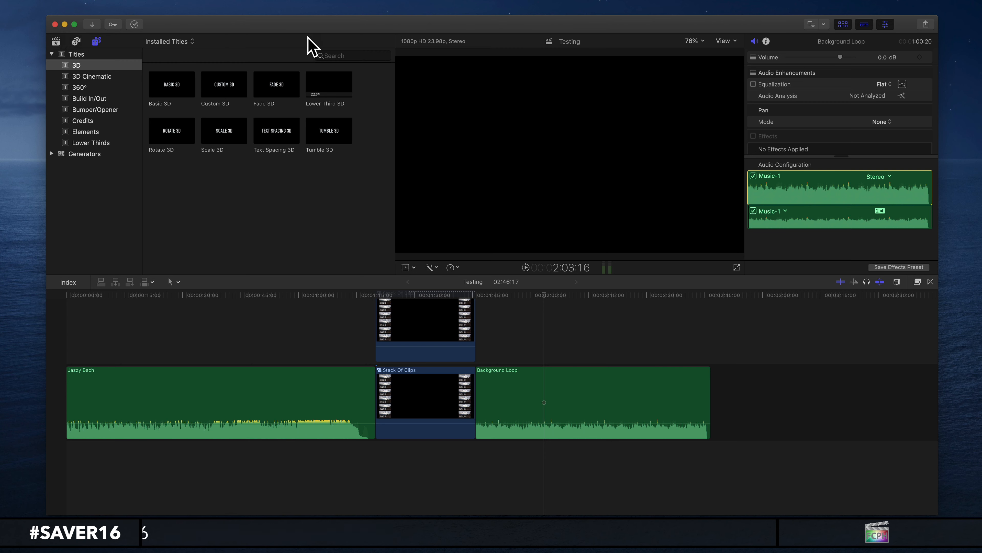
# - Close Final Cut Pro and launch Motion by searching for "motion" in Spotlight
pyautogui.press('super+q')
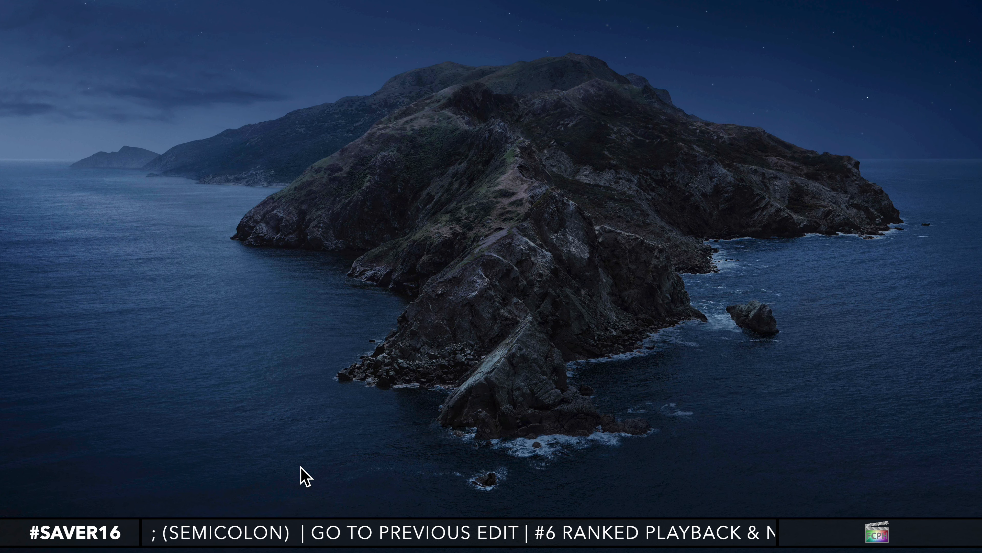
pyautogui.press('super+space')
pyautogui.write('motion')
pyautogui.press('Return')
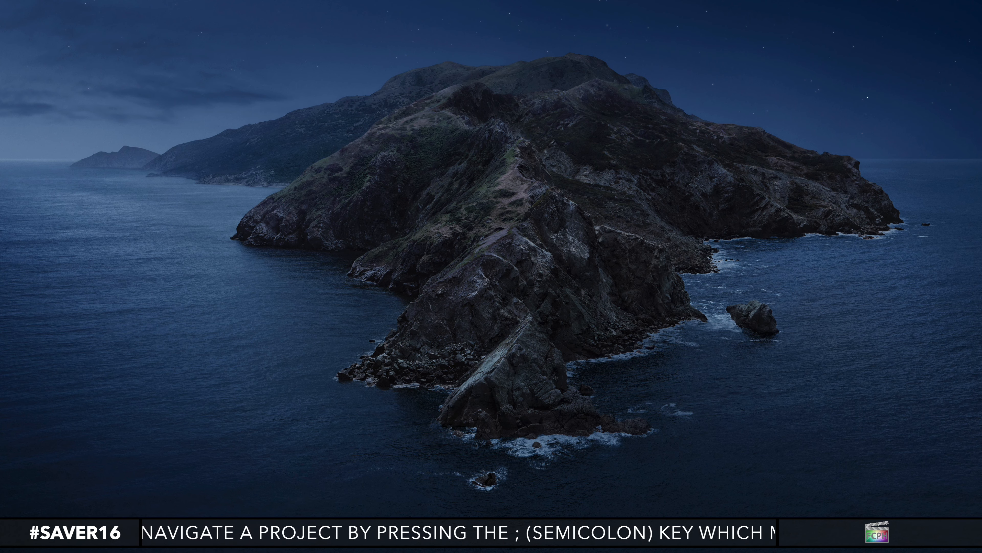
pyautogui.moveTo(575, 124); pyautogui.dragTo(571, 122)
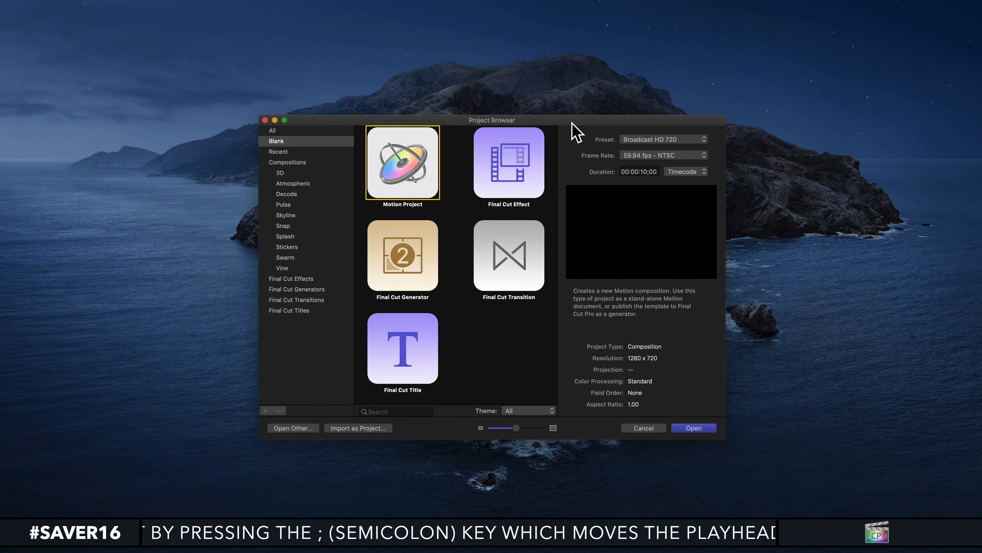
# - Examine the Final Cut Effect, Generator, Transition, Title and Motion Project types and the 3D composition templates
pyautogui.click(519, 177)
pyautogui.click(426, 257)
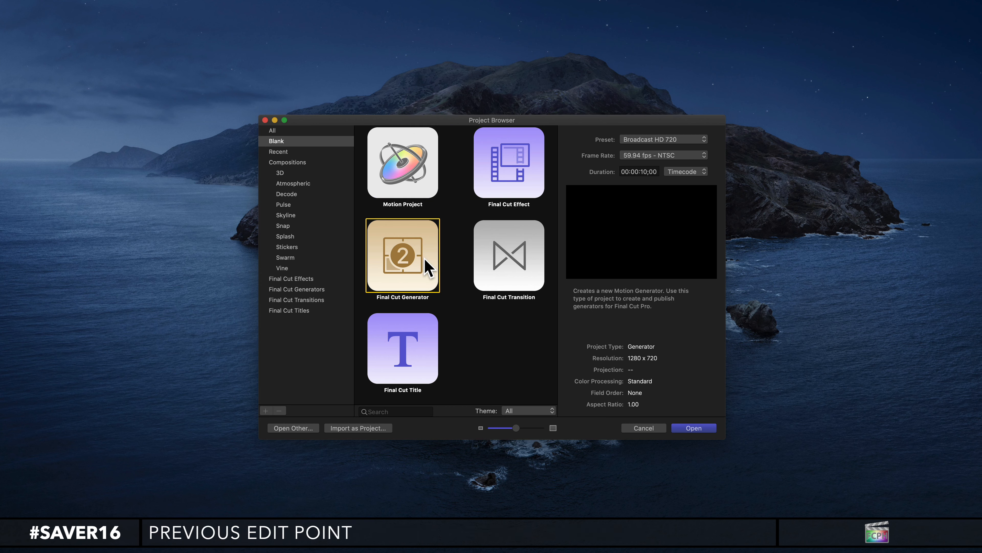
pyautogui.click(518, 277)
pyautogui.click(401, 360)
pyautogui.click(423, 178)
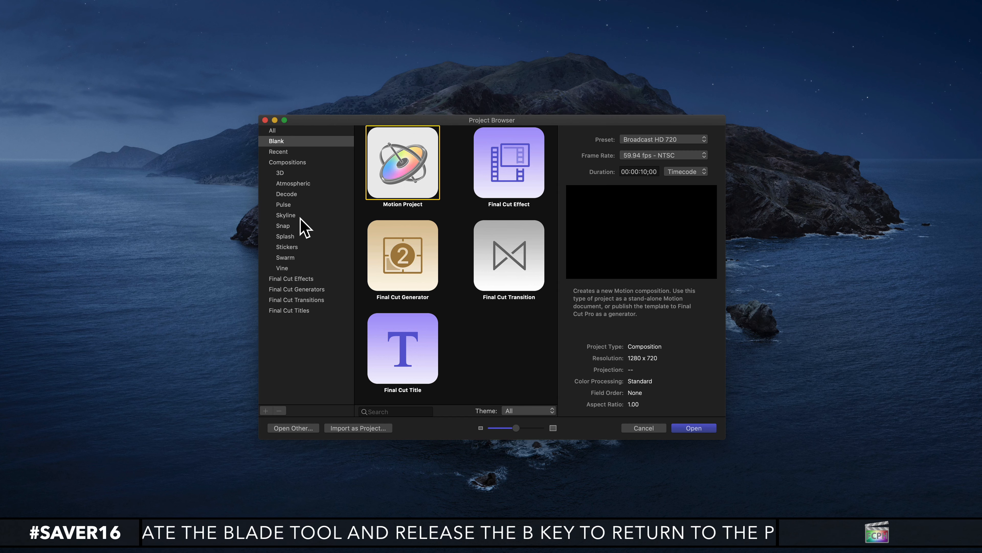
pyautogui.click(294, 172)
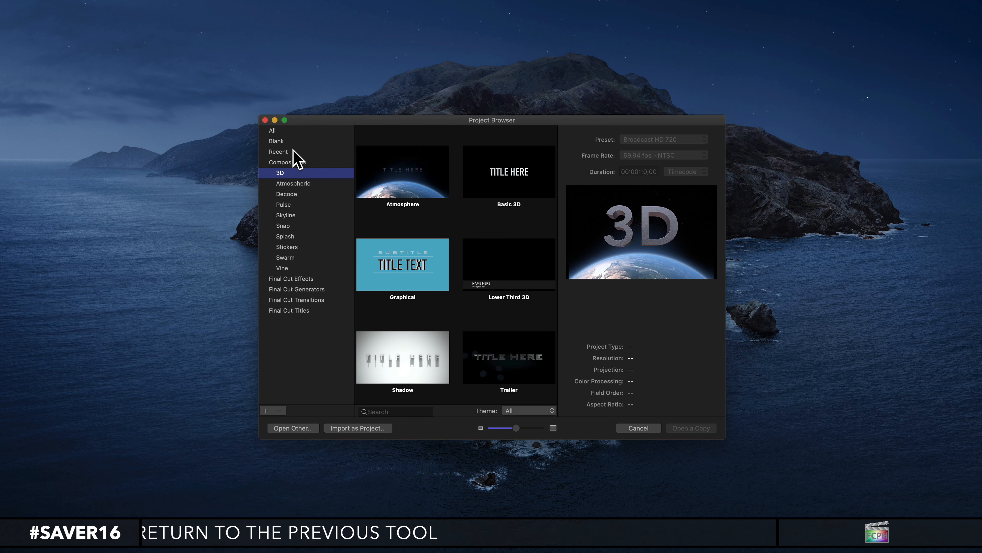
# - Create a blank Motion Project with the Broadcast HD 1080 preset
pyautogui.click(291, 142)
pyautogui.click(398, 144)
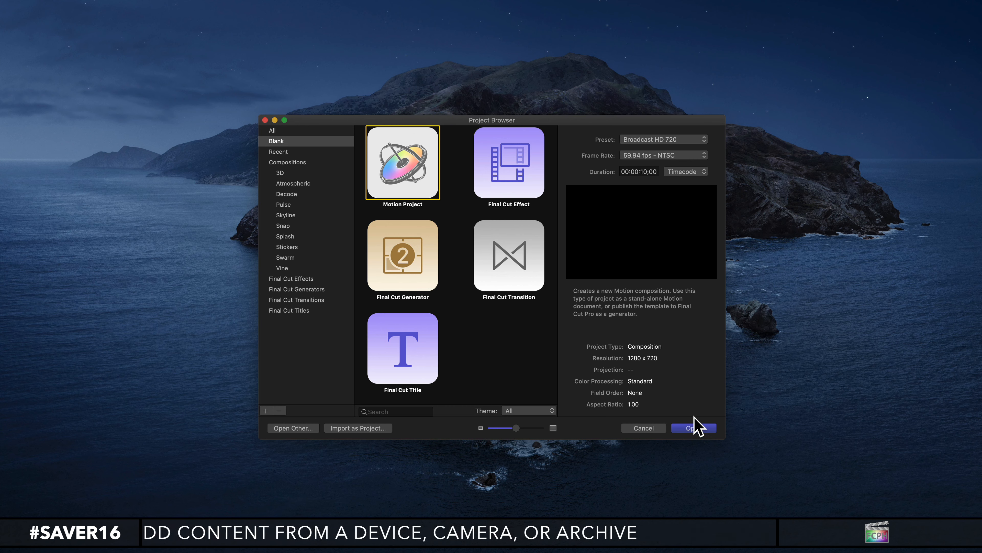
pyautogui.click(653, 136)
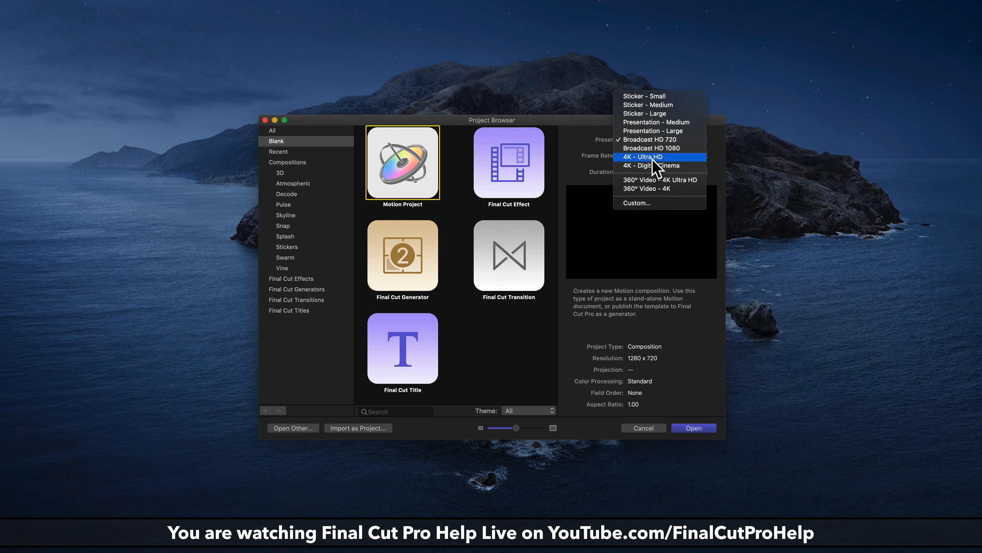
pyautogui.click(672, 148)
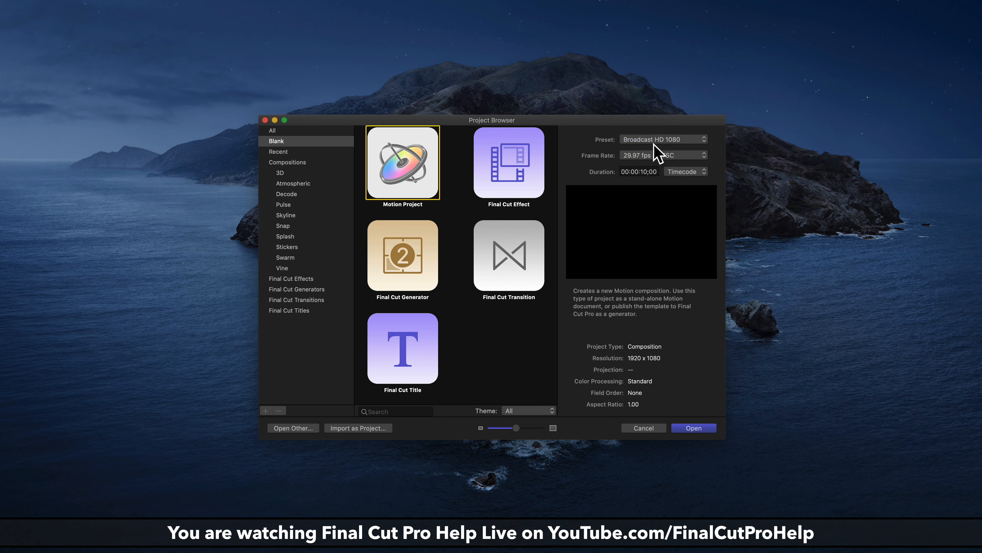
pyautogui.click(636, 172)
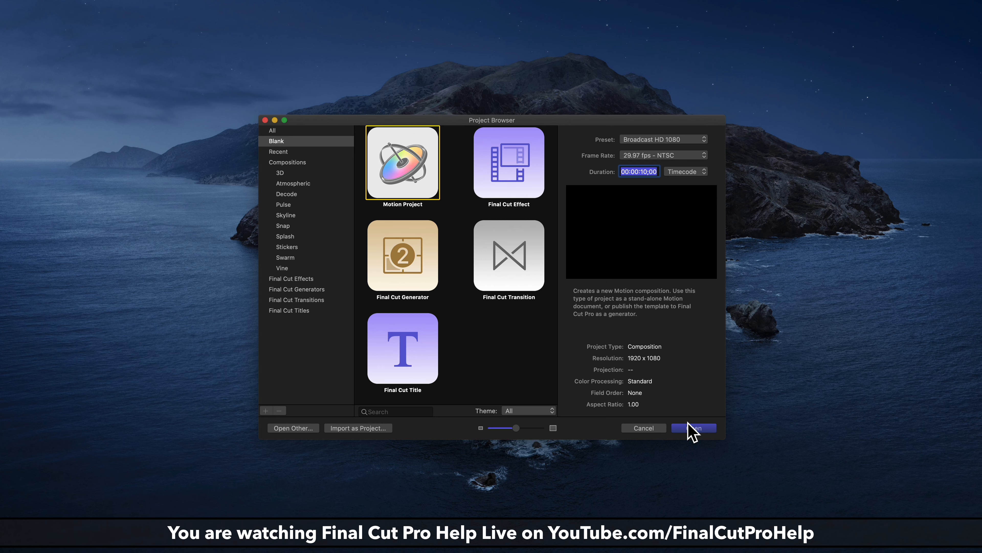
pyautogui.click(693, 429)
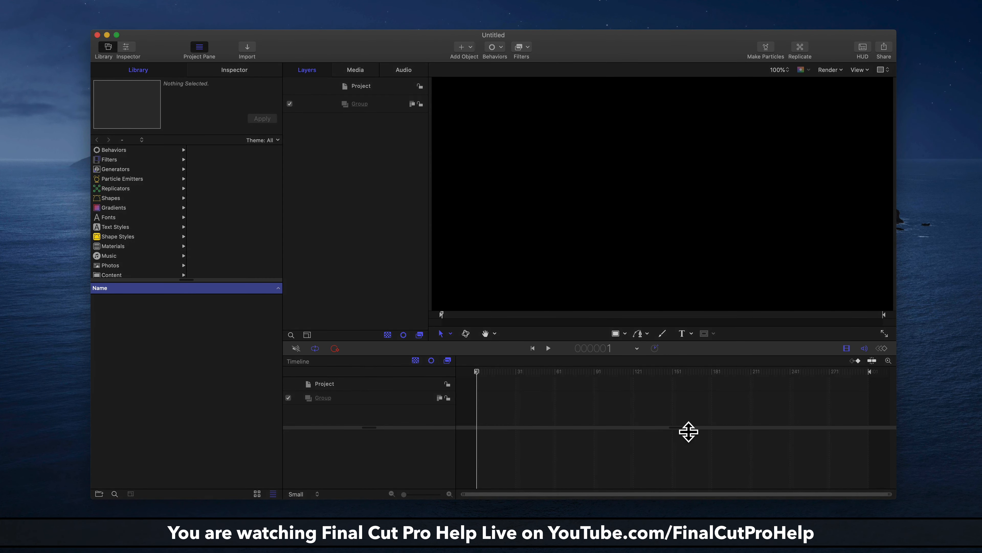
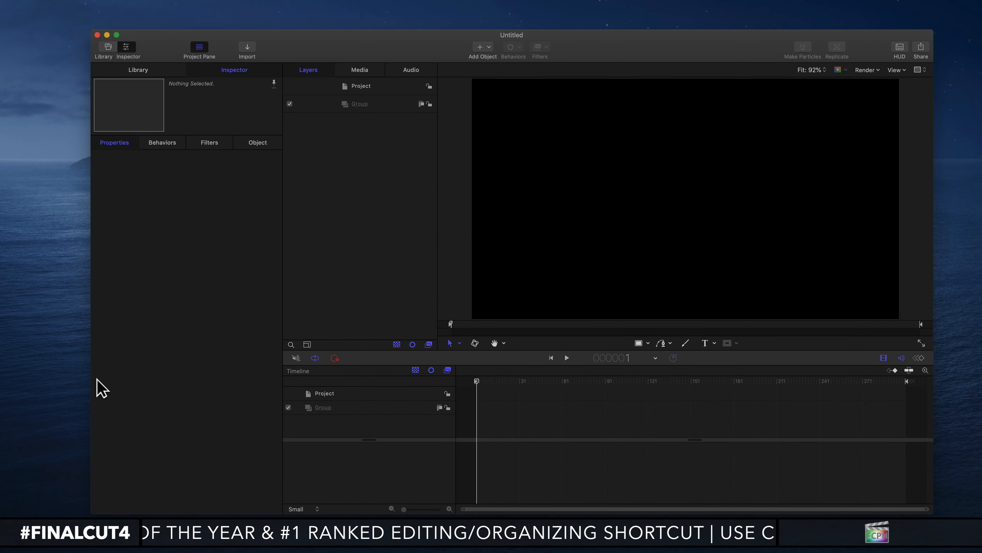
# - Widen the project window, draw a diagonal line centred at about X 12, Y 73 px on the canvas, and show its shape settings
pyautogui.moveTo(92, 382); pyautogui.dragTo(61, 377)
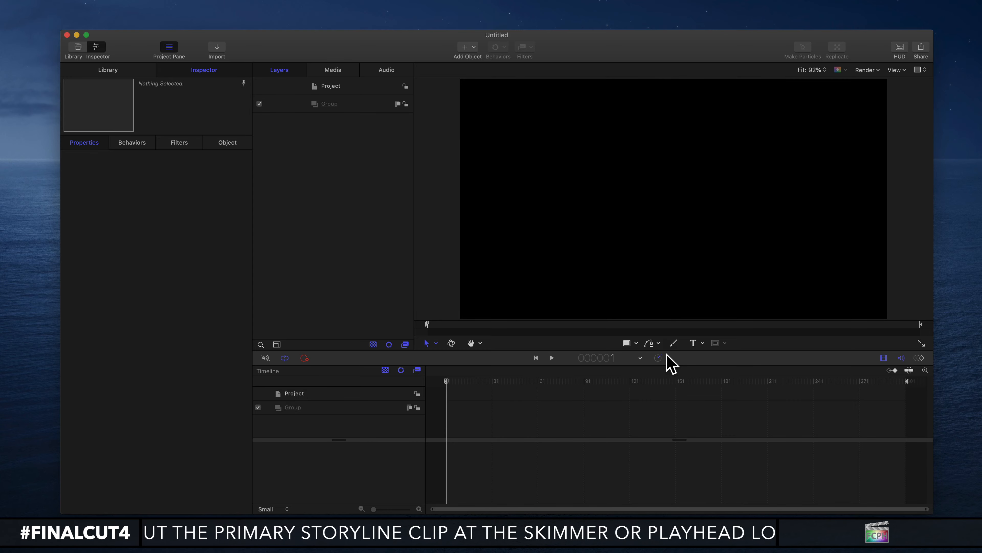
pyautogui.click(636, 343)
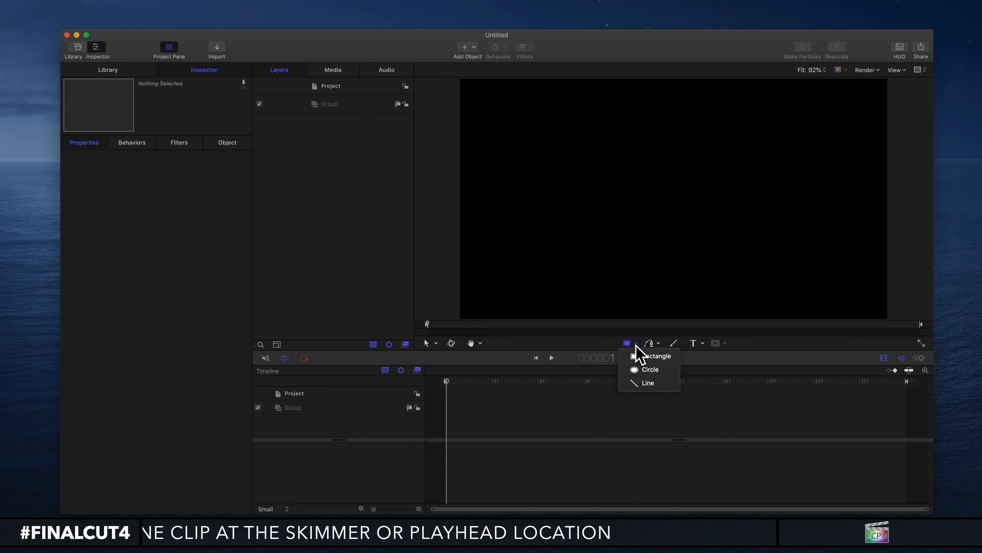
pyautogui.click(643, 383)
pyautogui.moveTo(677, 192); pyautogui.dragTo(709, 155)
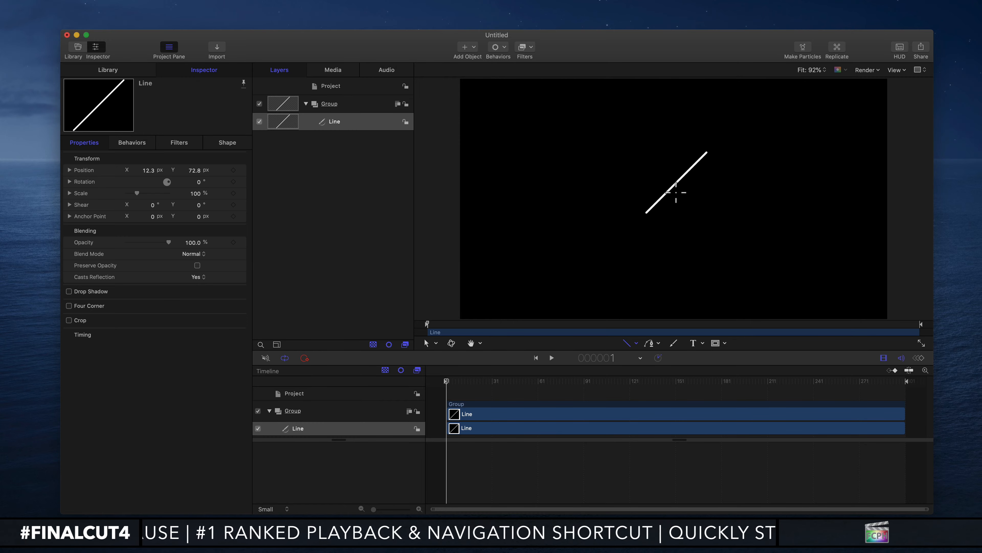
pyautogui.click(228, 142)
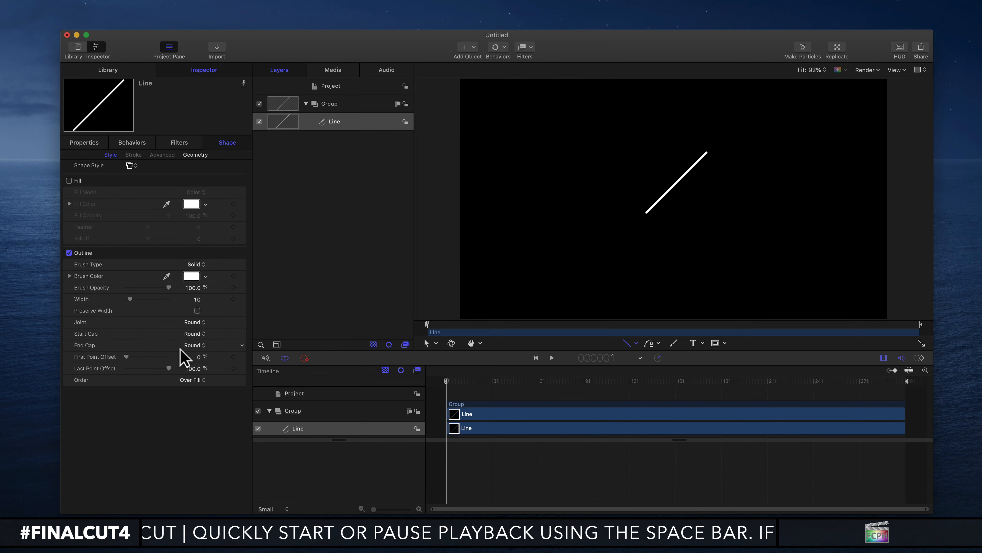
# - Try the Arrow end cap on the line and return it to Round
pyautogui.click(193, 345)
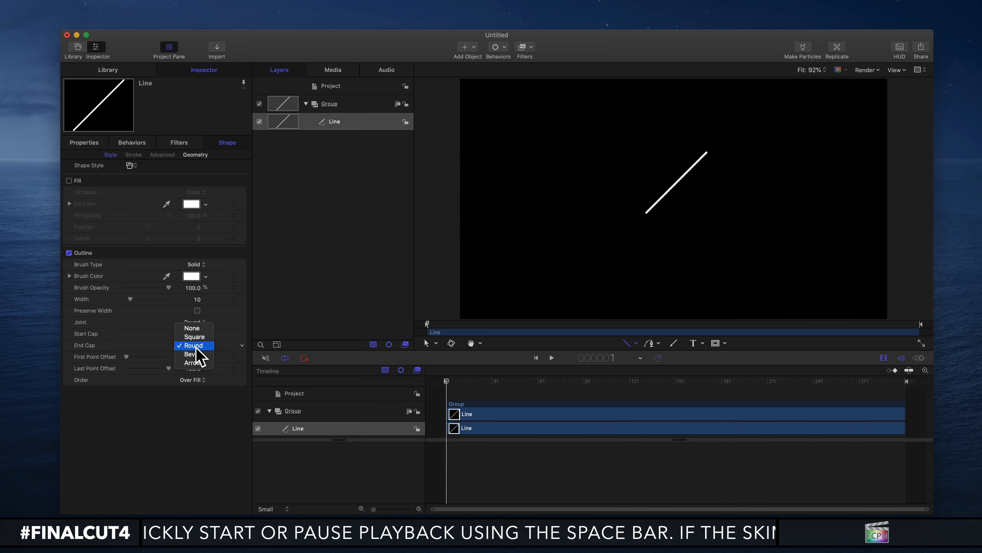
pyautogui.click(198, 368)
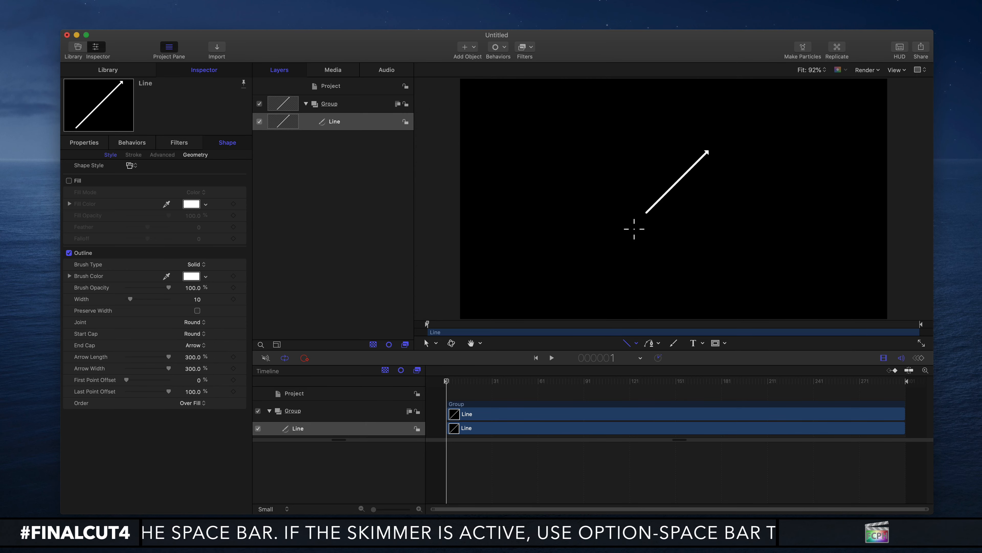
pyautogui.click(193, 345)
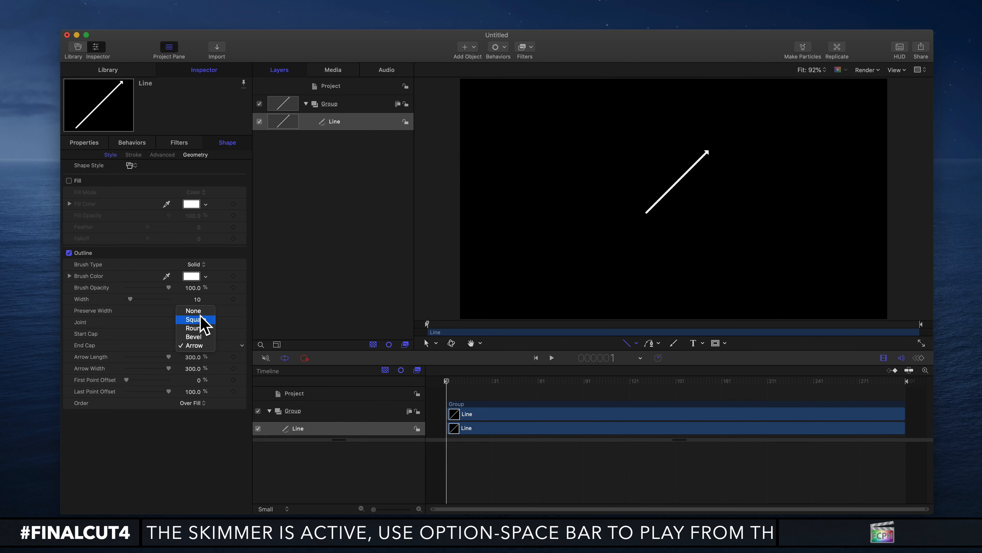
pyautogui.click(199, 328)
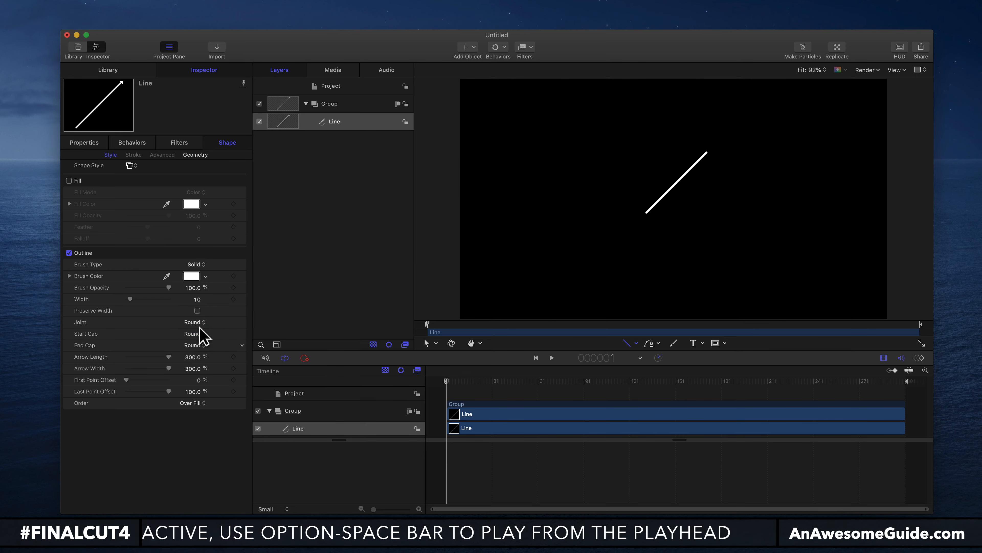
# - Set the line's start cap to Arrow and its outline width to 25
pyautogui.click(200, 333)
pyautogui.click(199, 350)
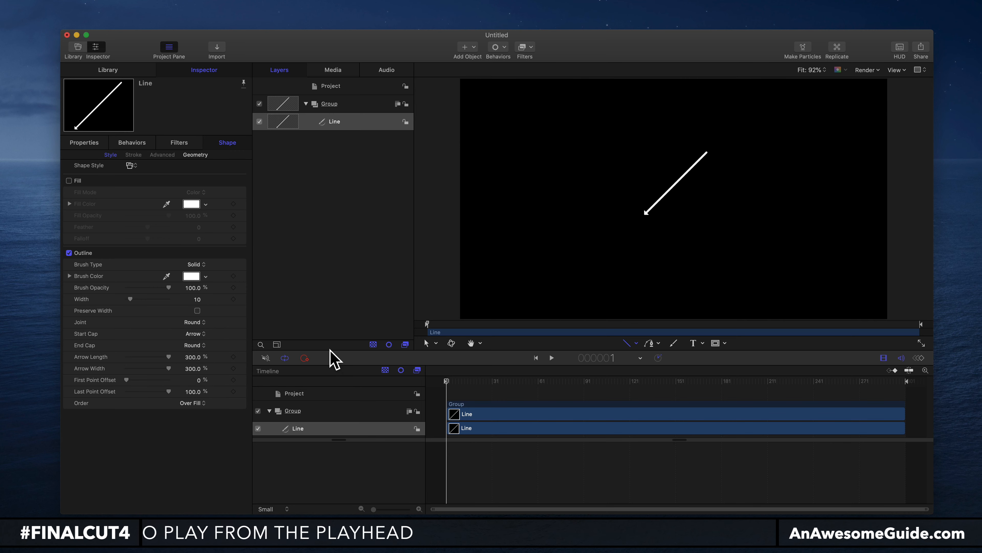
pyautogui.moveTo(198, 299); pyautogui.dragTo(210, 299)
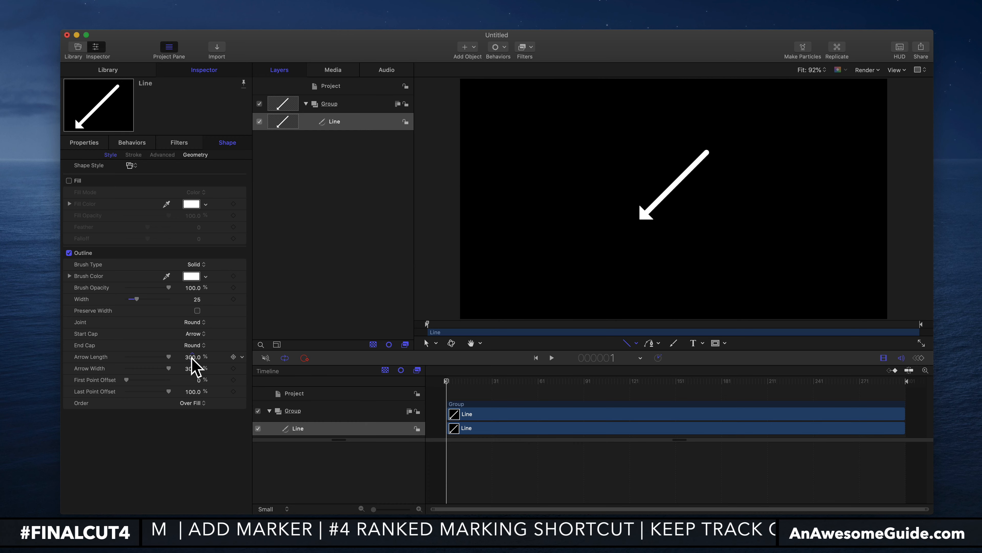
# - Set the line's arrow length to 438% and its arrow width to 368%
pyautogui.moveTo(192, 356); pyautogui.dragTo(192, 370)
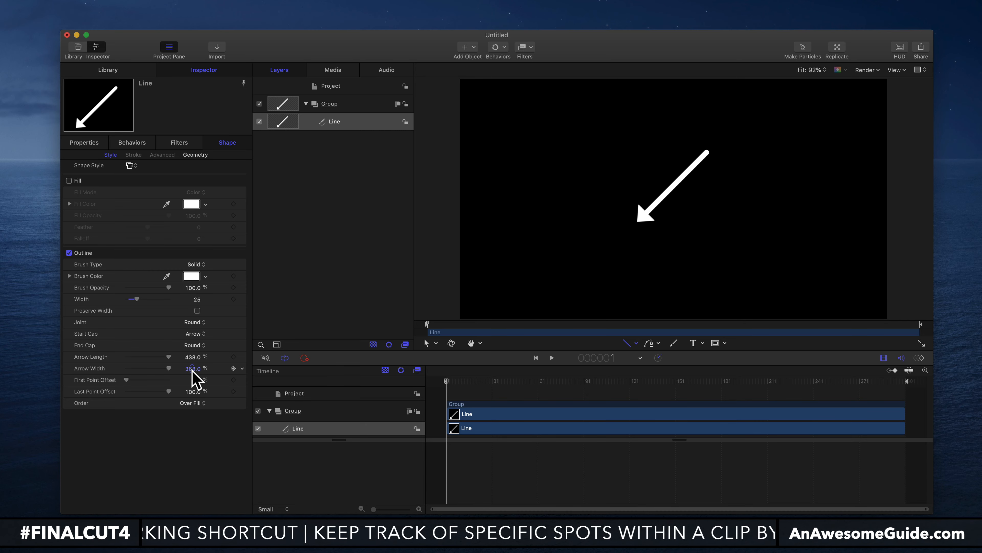
# - Add the text "CALLOUT TITLE" just above the arrow's tail on the canvas
pyautogui.click(692, 343)
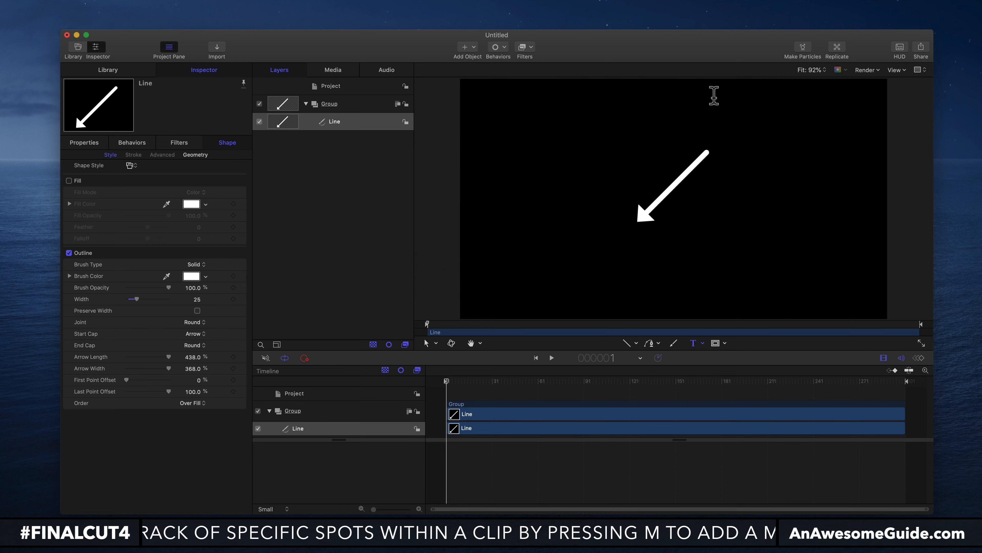
pyautogui.click(687, 128)
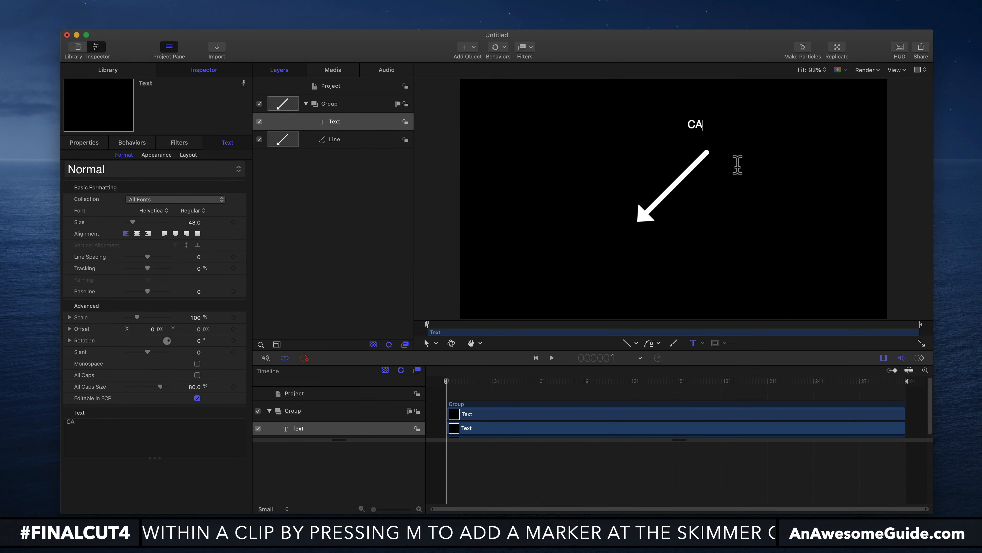
pyautogui.write('CALLOUT TITLE')
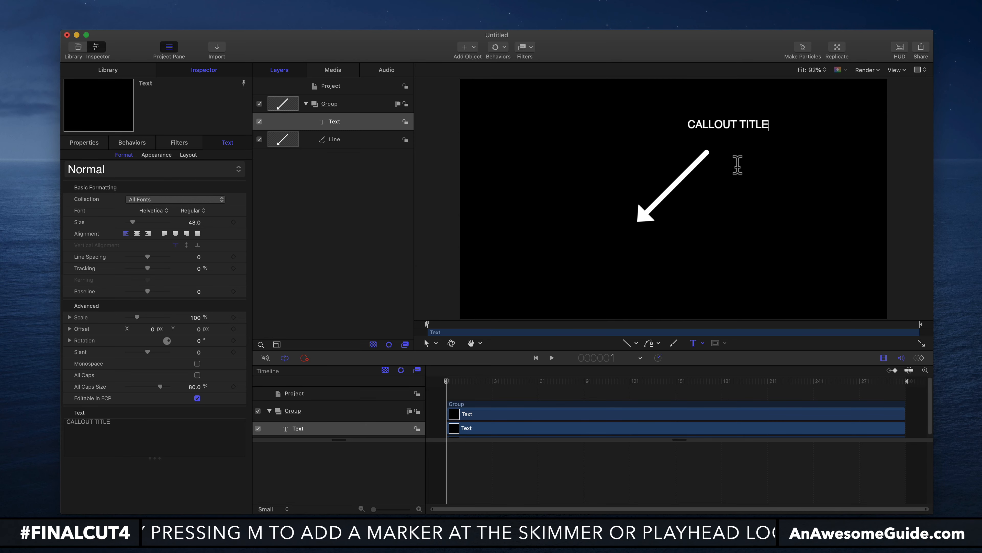
pyautogui.click(353, 141)
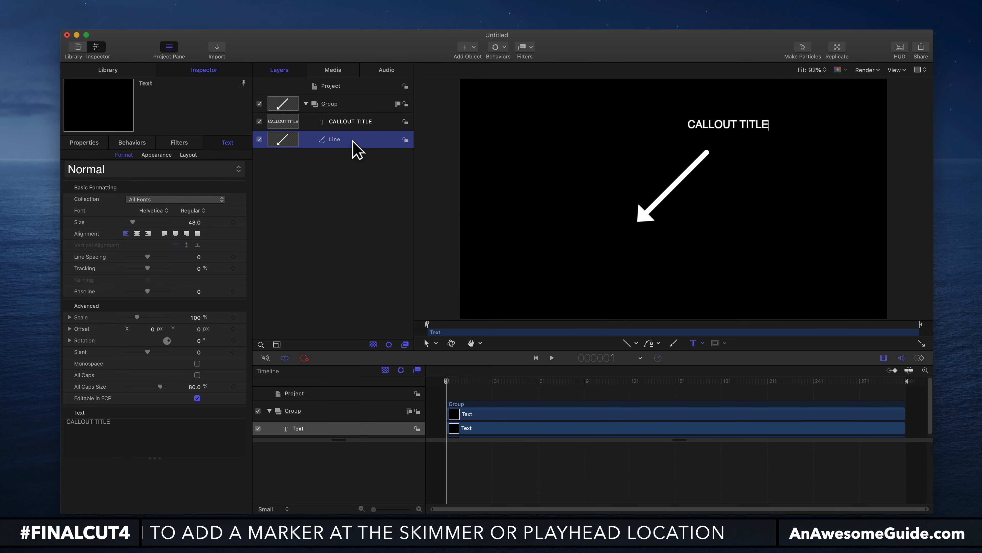
# - Center-align the CALLOUT TITLE text and move it directly over the arrow's tail end
pyautogui.click(353, 122)
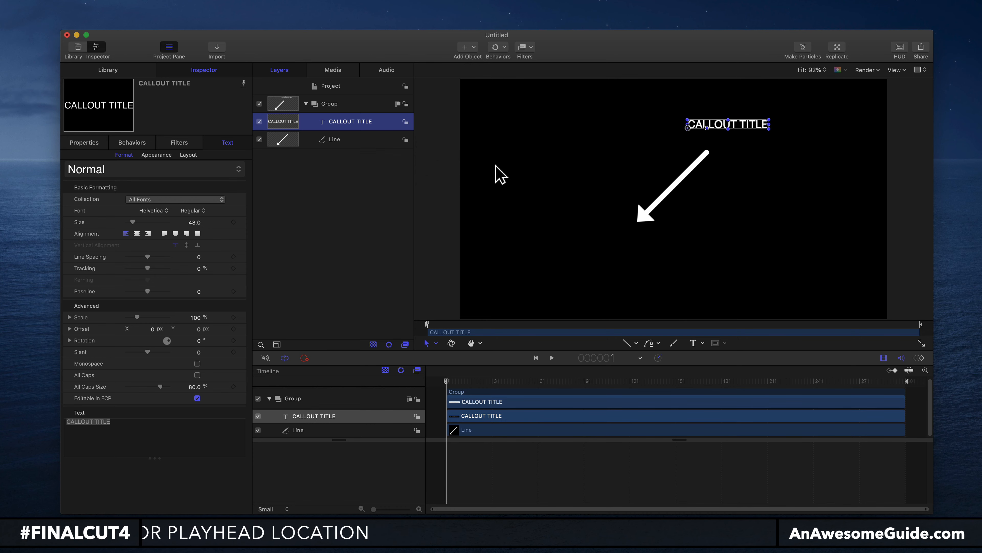
pyautogui.click(136, 233)
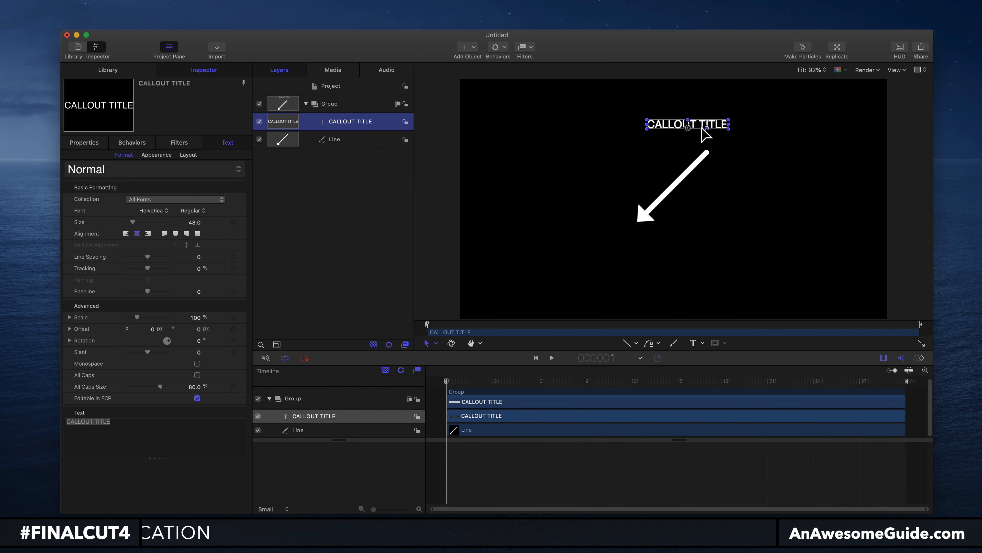
pyautogui.moveTo(689, 132); pyautogui.dragTo(708, 149)
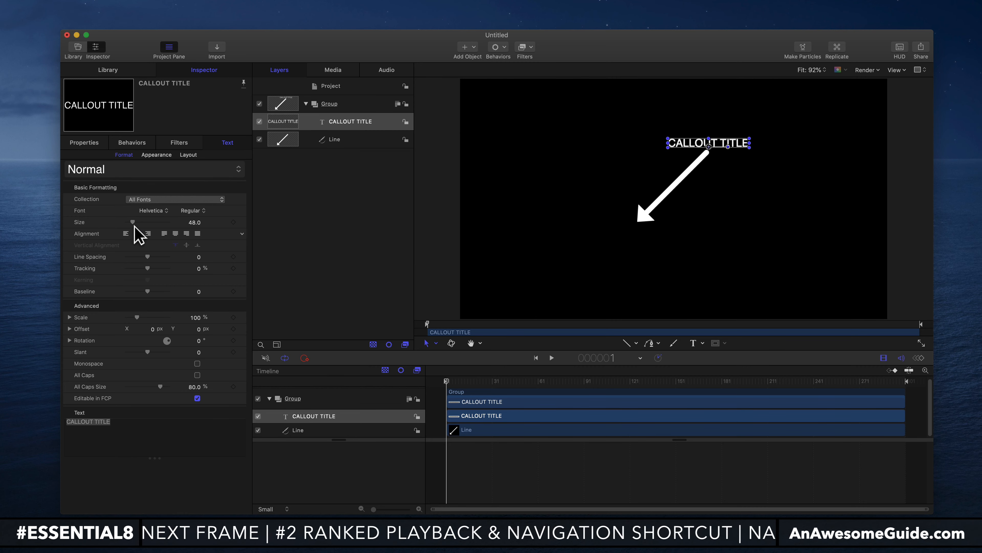
# - Set the CALLOUT TITLE text's size to 95 and its font to Avenir Next
pyautogui.moveTo(135, 222); pyautogui.dragTo(140, 222)
pyautogui.click(155, 213)
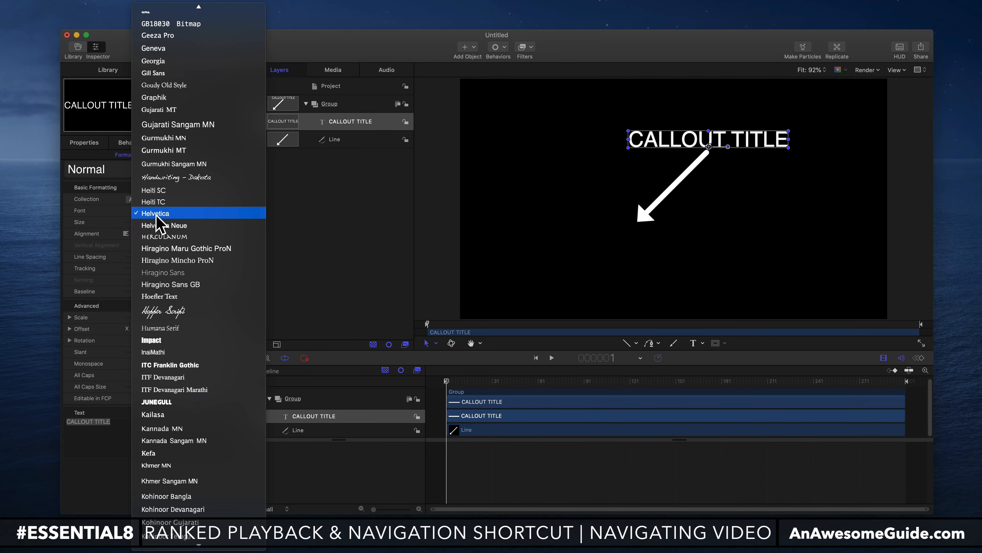
pyautogui.scroll(10, 201, 141)
pyautogui.scroll(4, 201, 141)
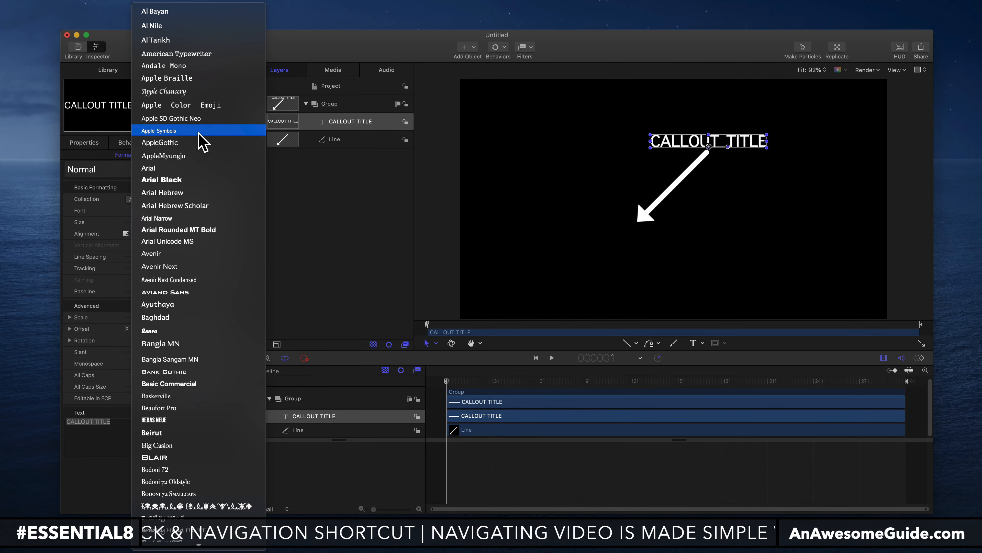
pyautogui.click(172, 267)
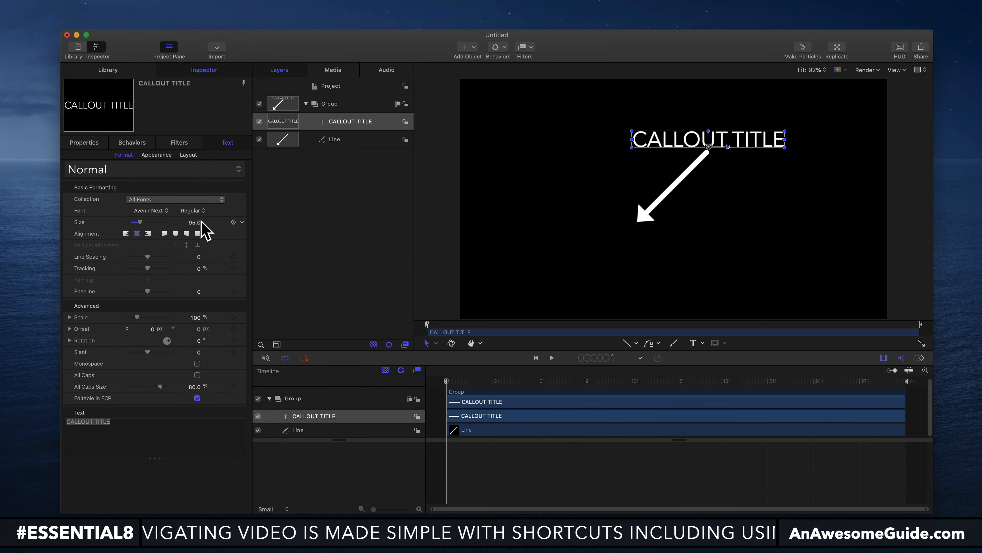
# - Nudge the CALLOUT TITLE text slightly upward so it clears the arrow's tail
pyautogui.click(380, 182)
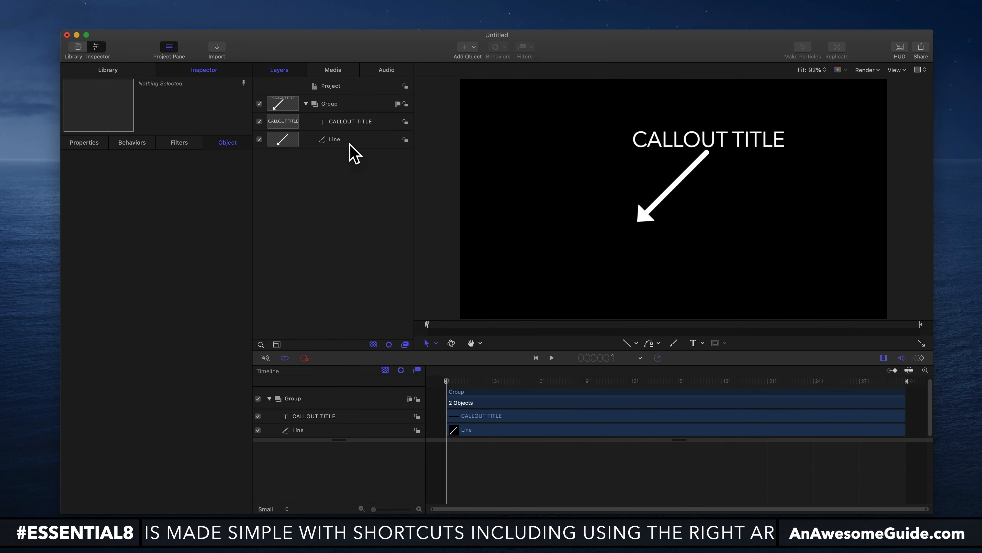
pyautogui.click(370, 122)
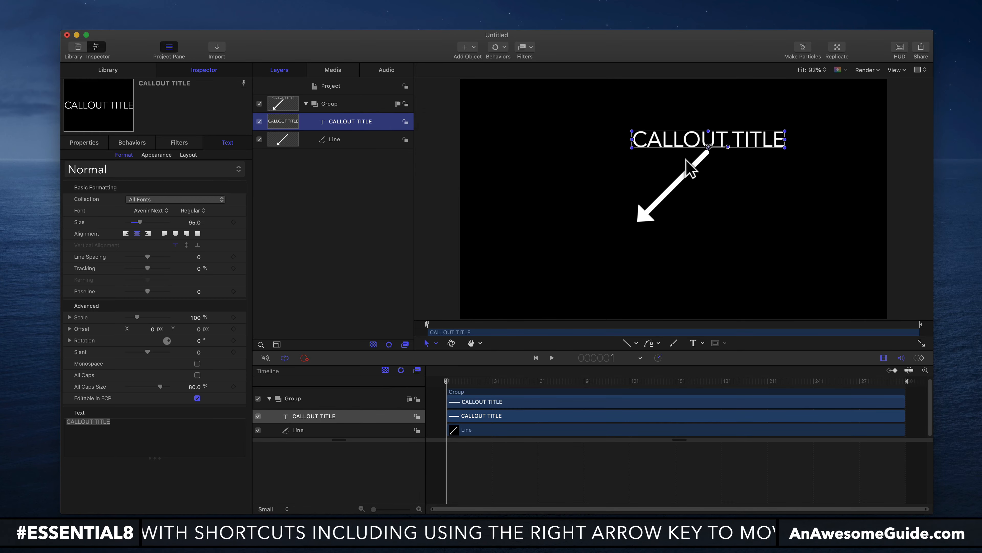
pyautogui.moveTo(723, 154); pyautogui.dragTo(709, 142)
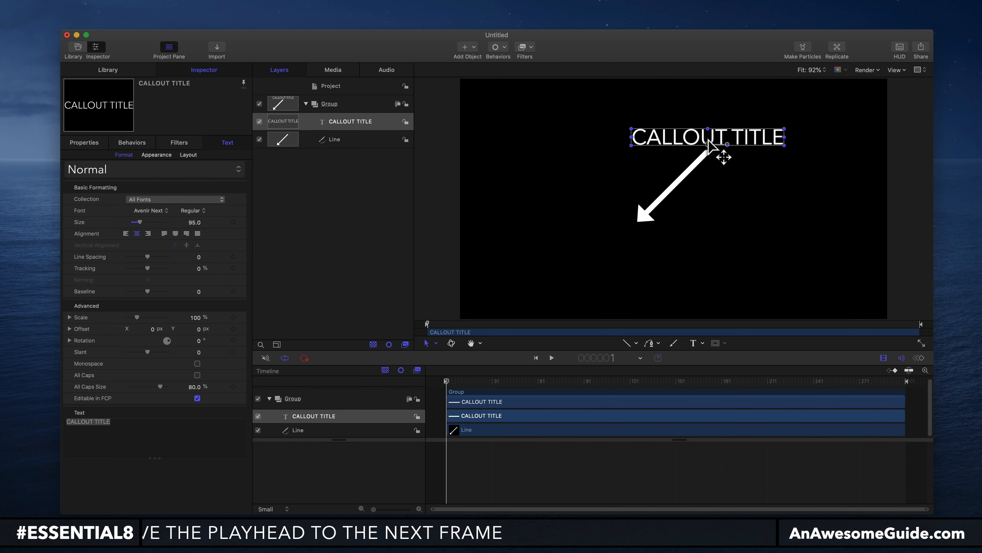
# - Save the project as Callout in the Movies folder, allowing access to the Downloads folder
pyautogui.press('super+s')
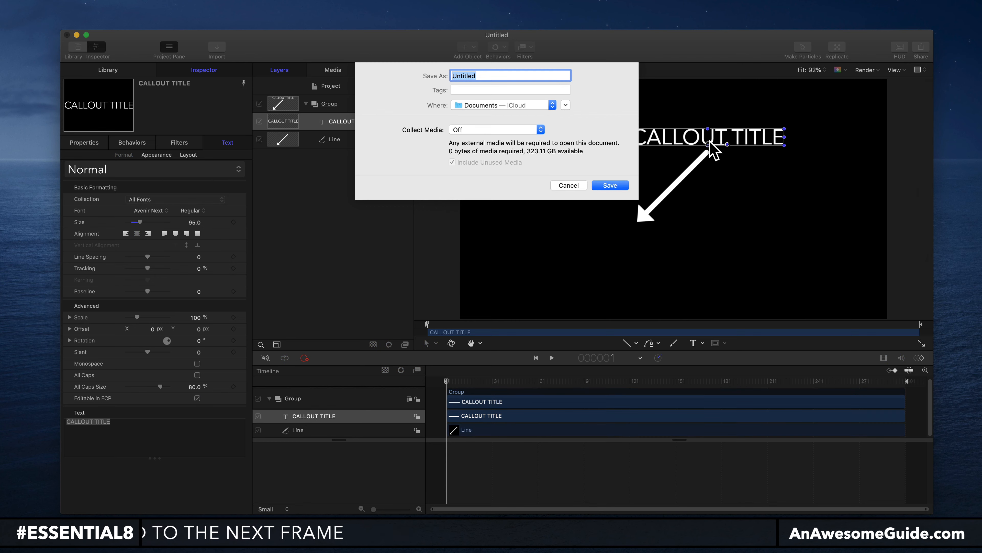
pyautogui.write('Callout')
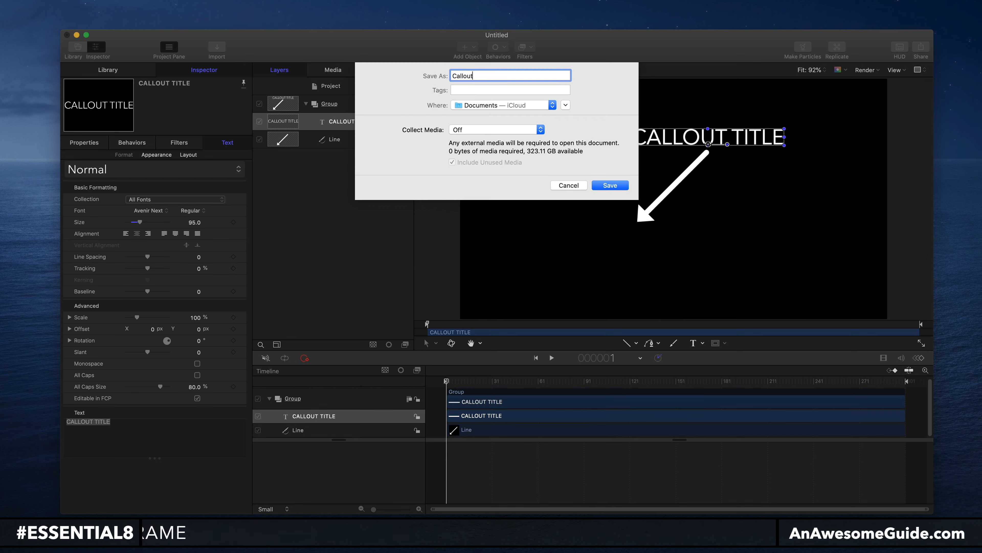
pyautogui.click(552, 104)
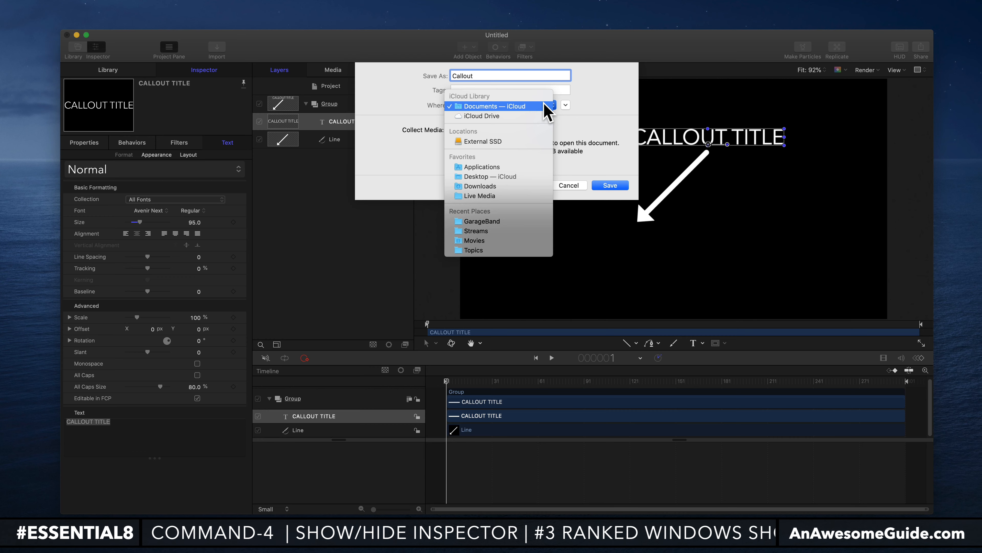
pyautogui.click(499, 240)
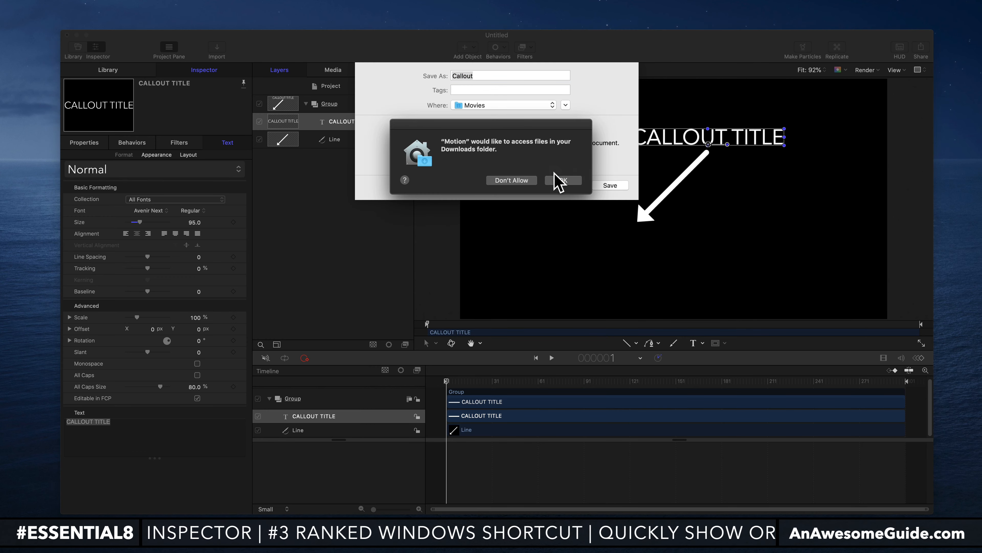
pyautogui.click(562, 181)
pyautogui.click(610, 185)
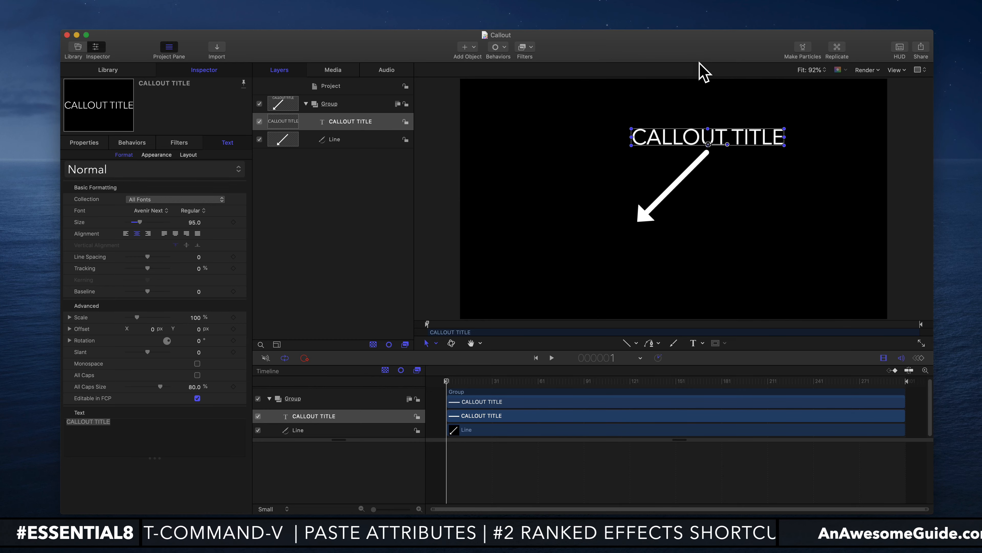
pyautogui.moveTo(218, 8)
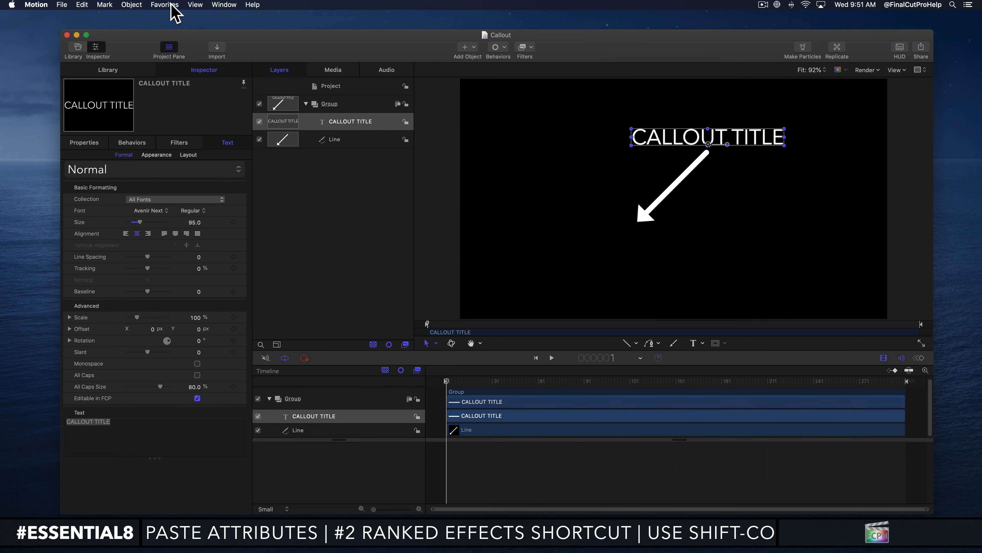
pyautogui.click(61, 4)
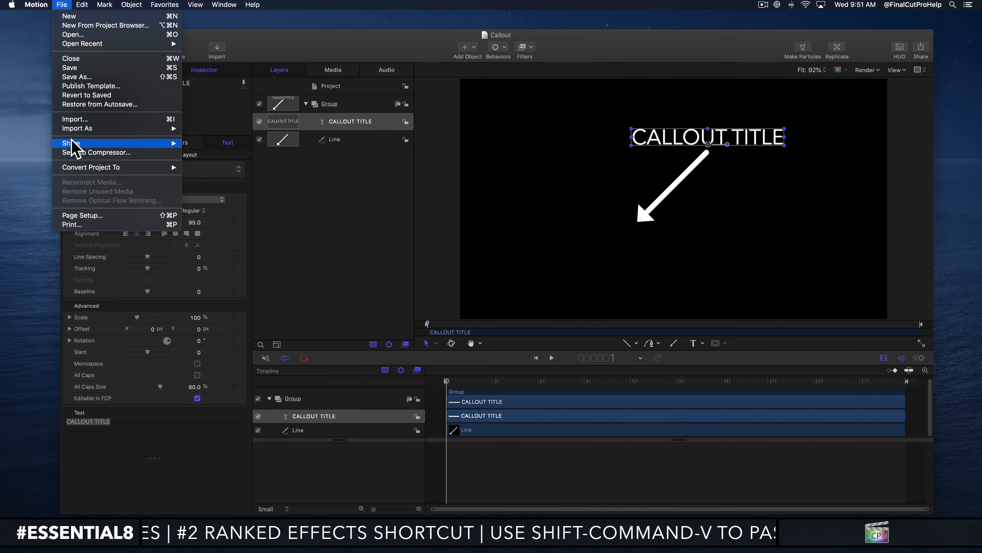
pyautogui.moveTo(139, 144)
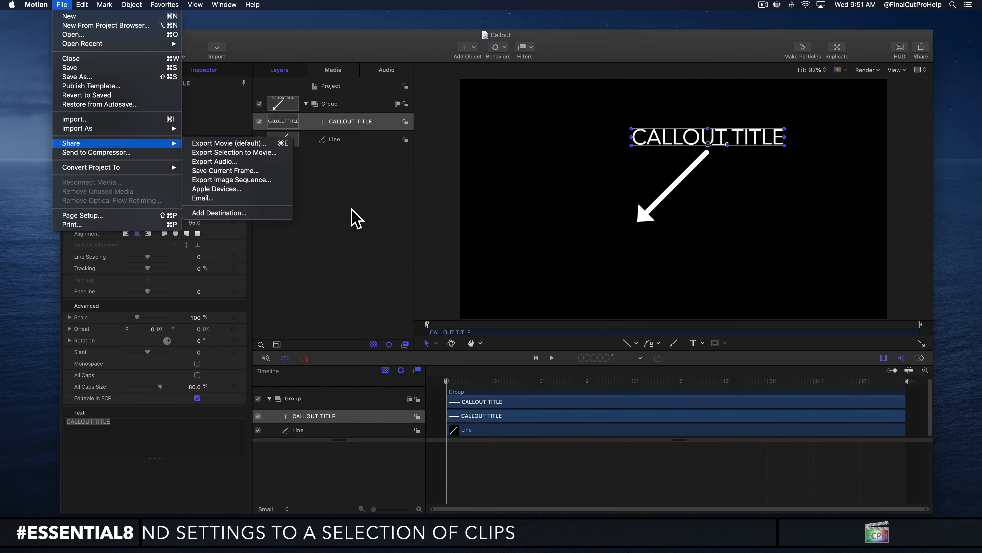
pyautogui.click(356, 218)
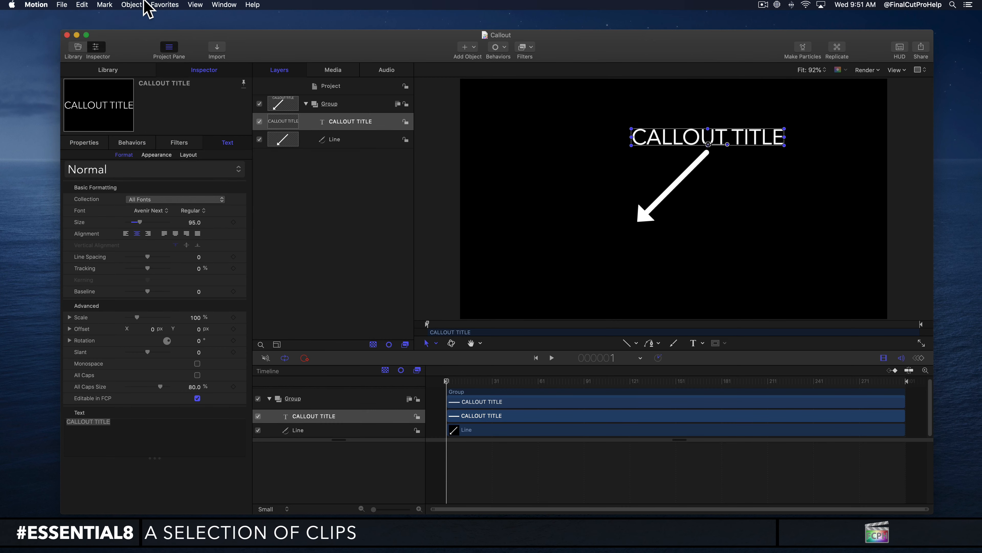
# - Convert the project to a Final Cut Pro title with New Placeholder as the title source
pyautogui.click(61, 5)
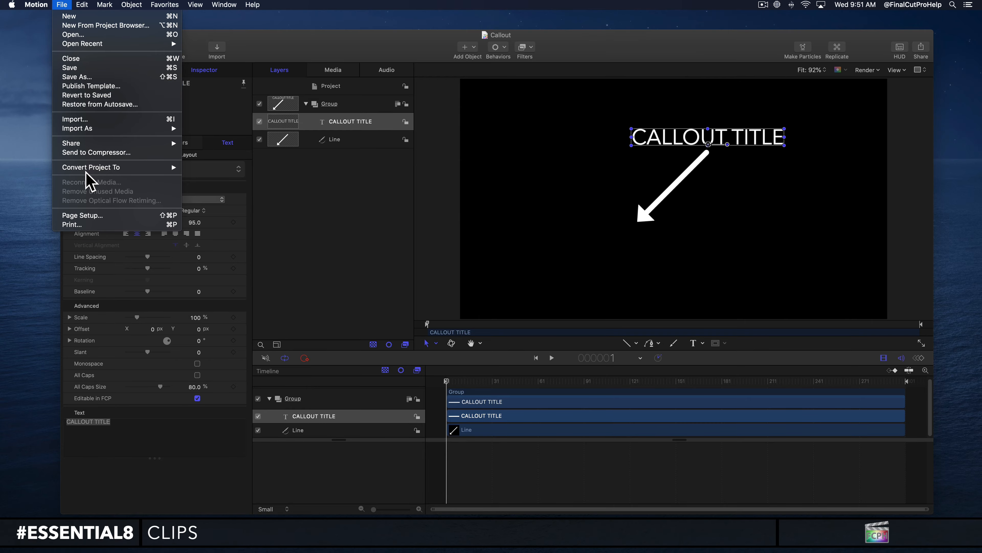
pyautogui.moveTo(79, 171)
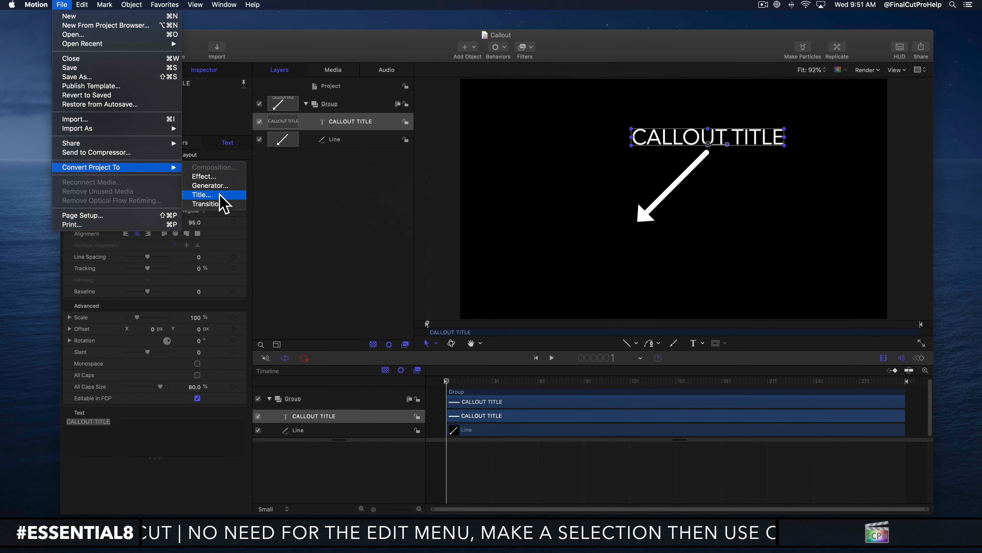
pyautogui.click(219, 195)
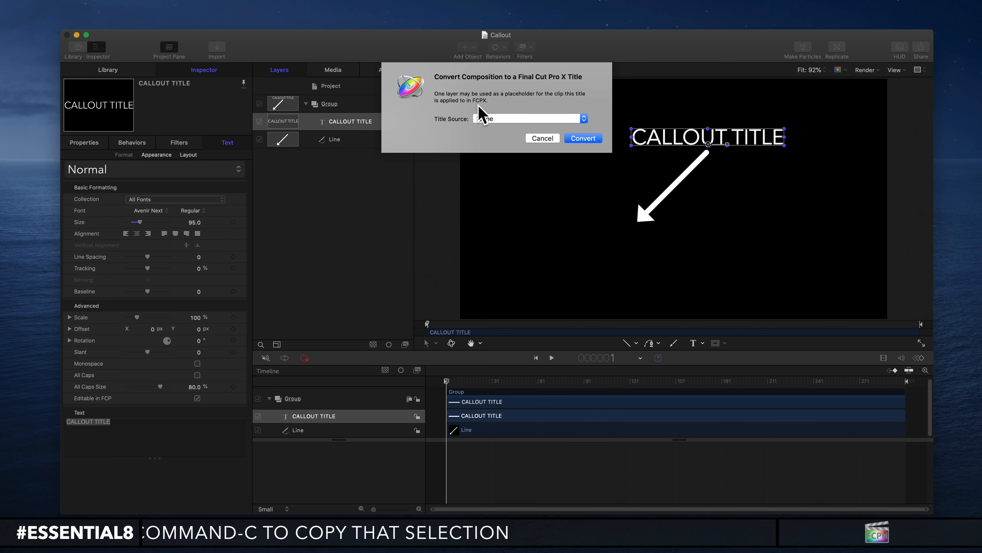
pyautogui.click(499, 119)
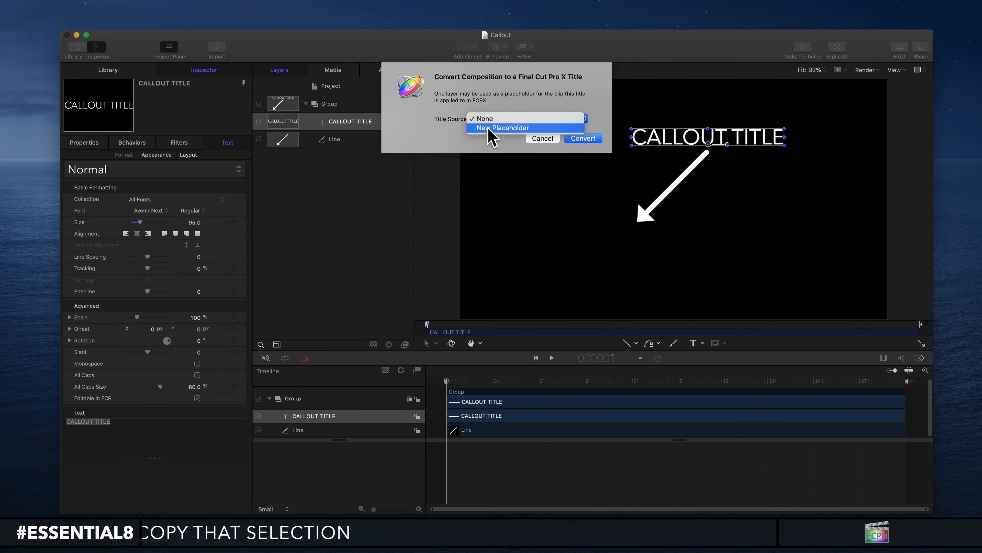
pyautogui.click(500, 128)
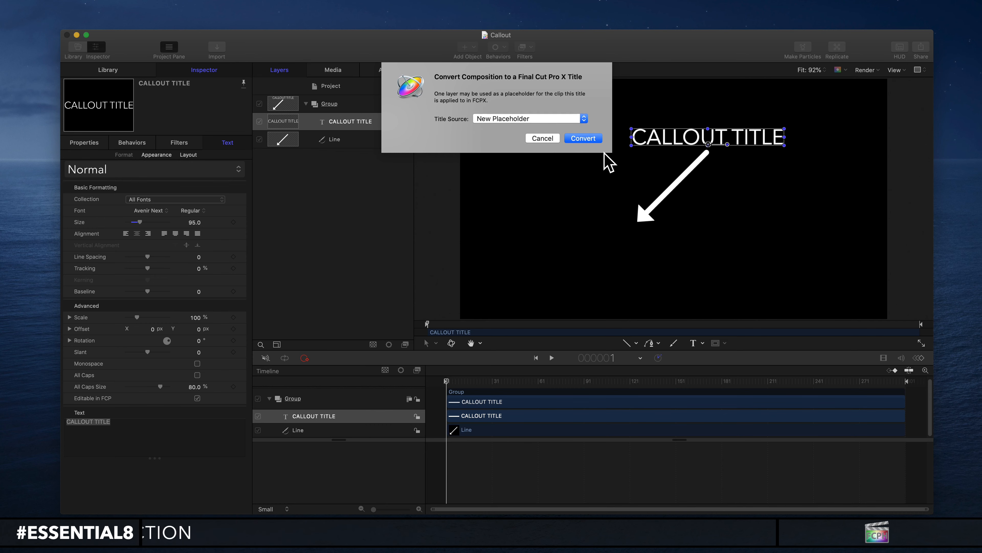
pyautogui.click(590, 138)
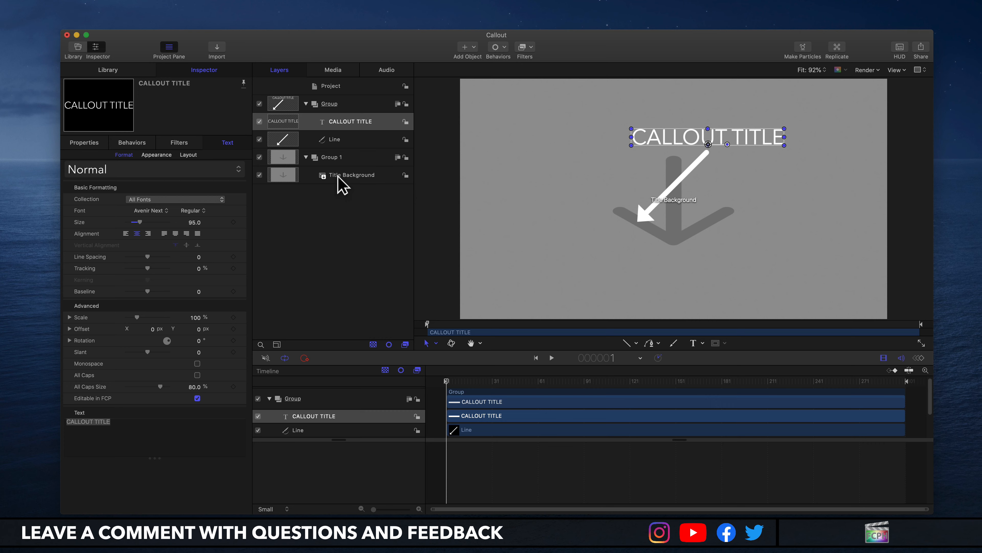
pyautogui.press('super+s')
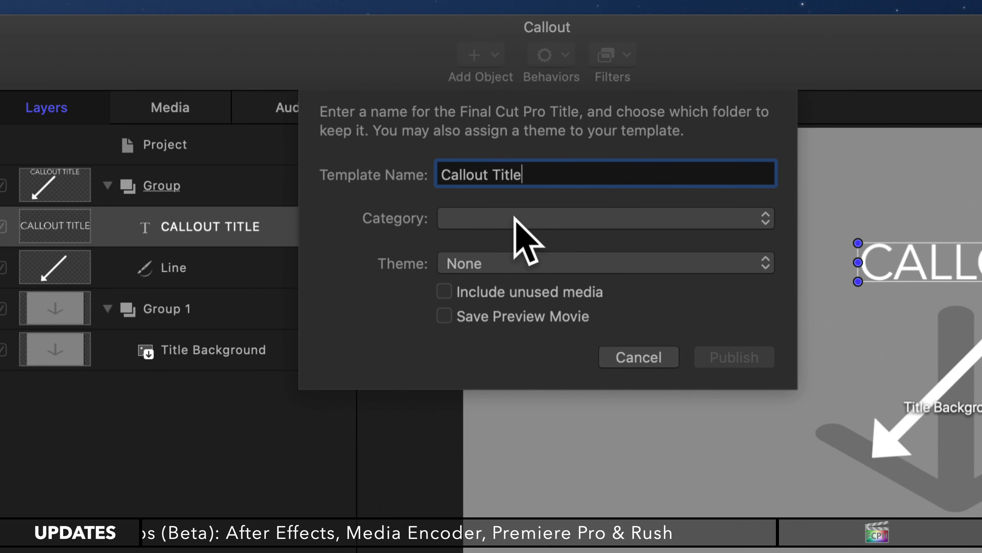
pyautogui.click(514, 218)
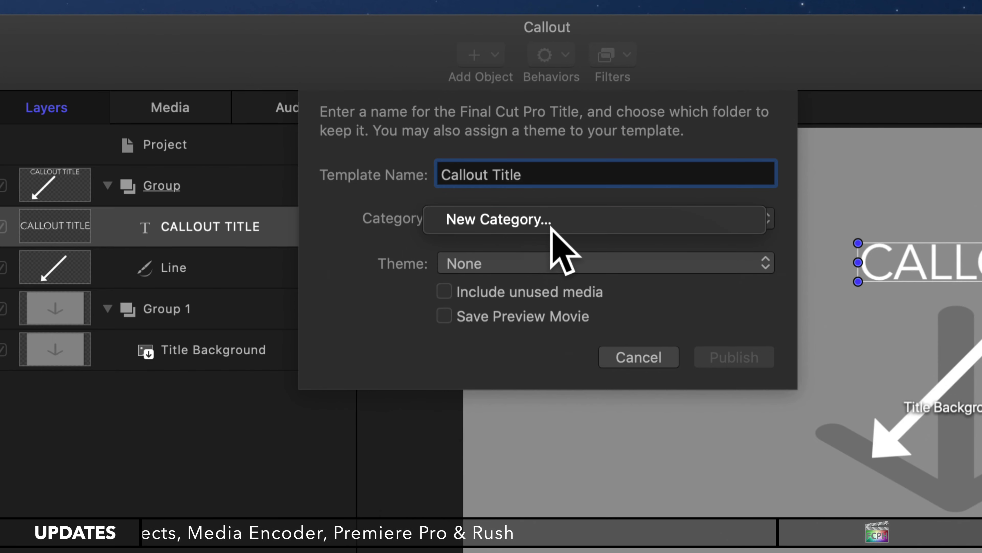
pyautogui.click(511, 221)
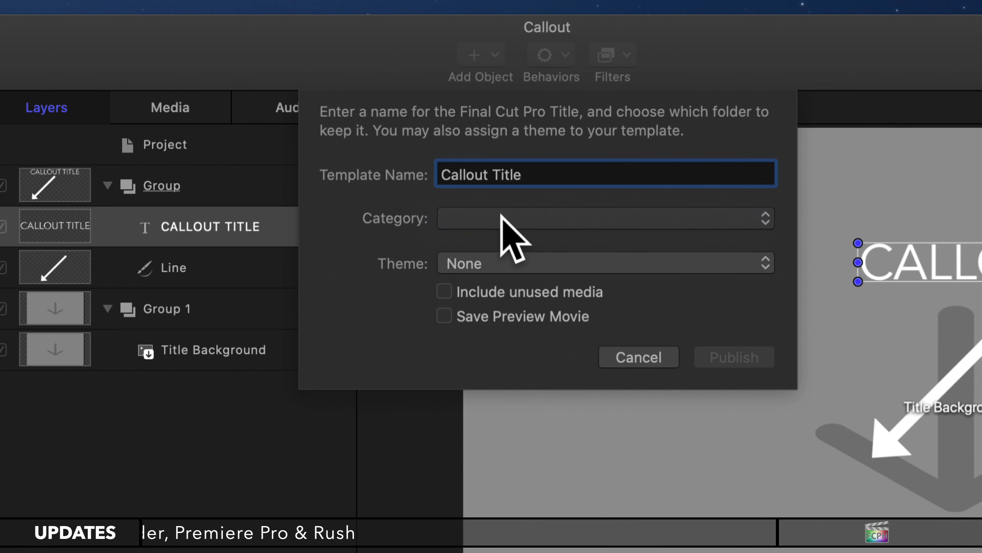
pyautogui.write('@FinalCutProHel')
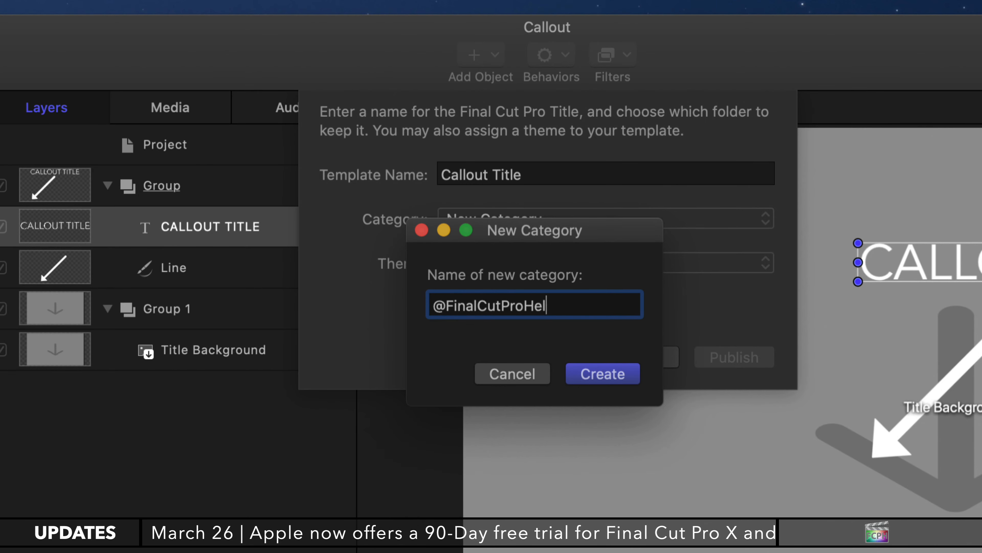
pyautogui.write('p')
pyautogui.click(598, 371)
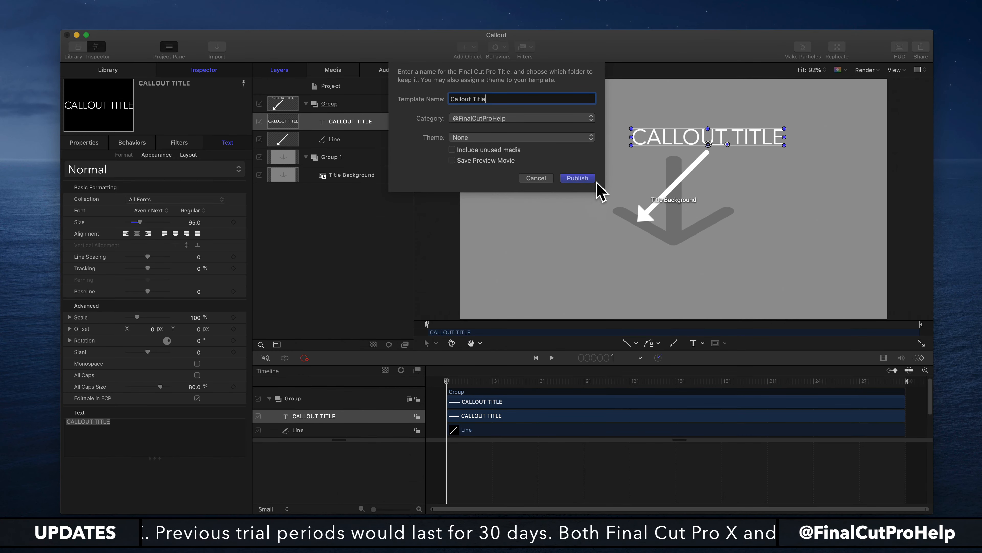
pyautogui.click(582, 178)
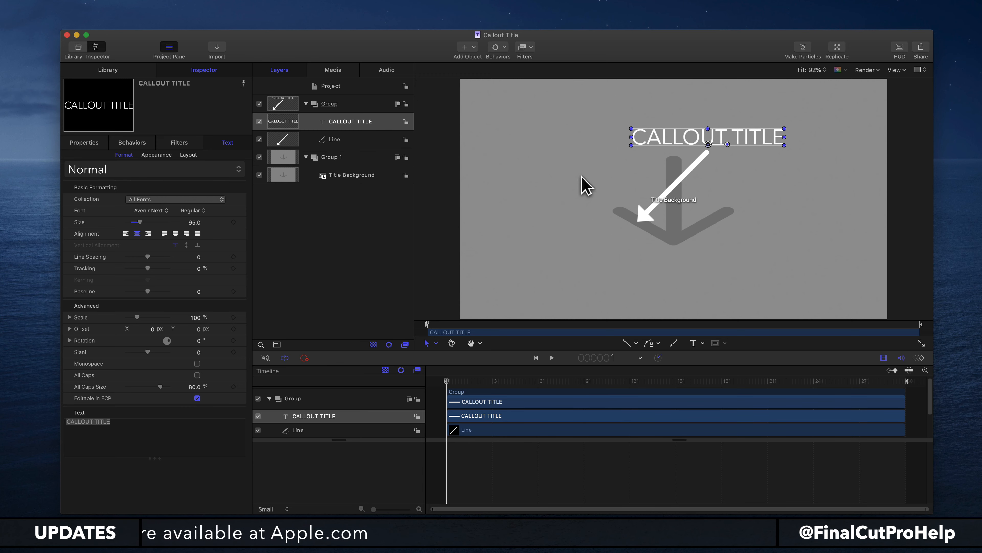
pyautogui.click(62, 4)
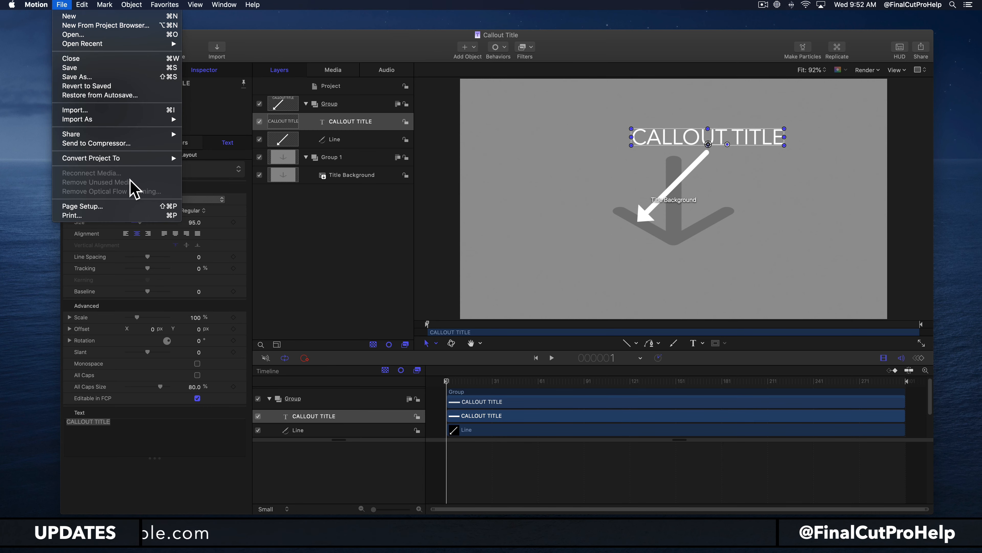
pyautogui.moveTo(138, 158)
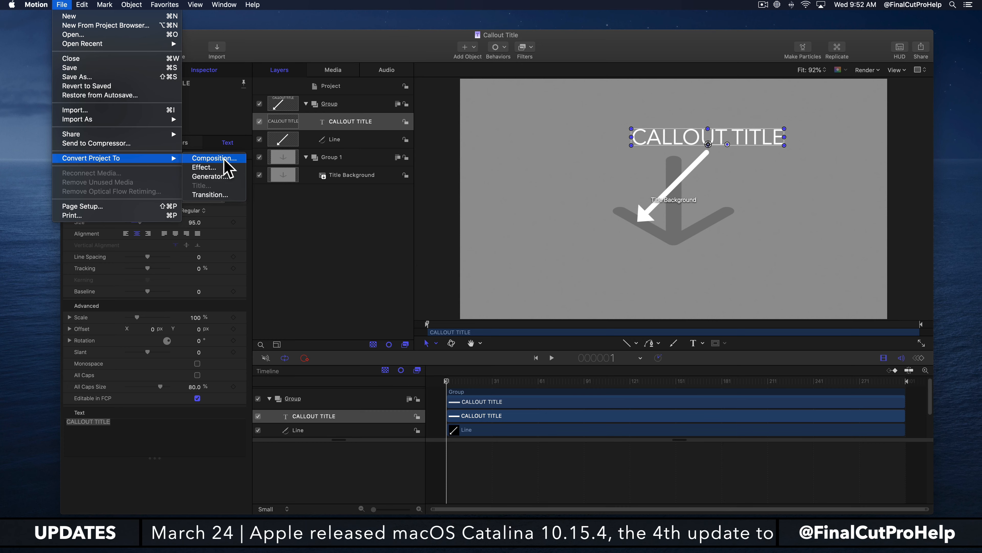
pyautogui.click(312, 248)
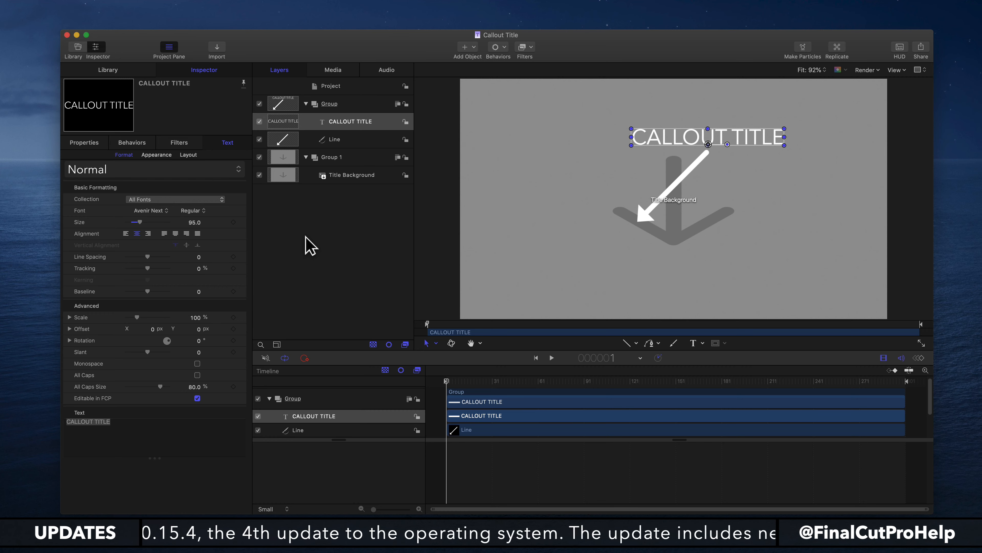
pyautogui.press('super+h')
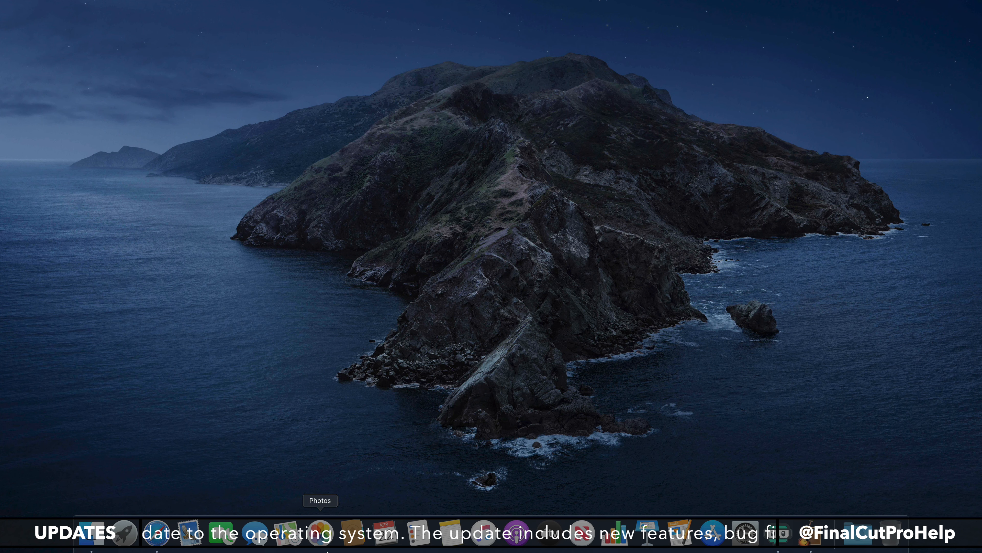
pyautogui.press('super+space')
pyautogui.write('fin')
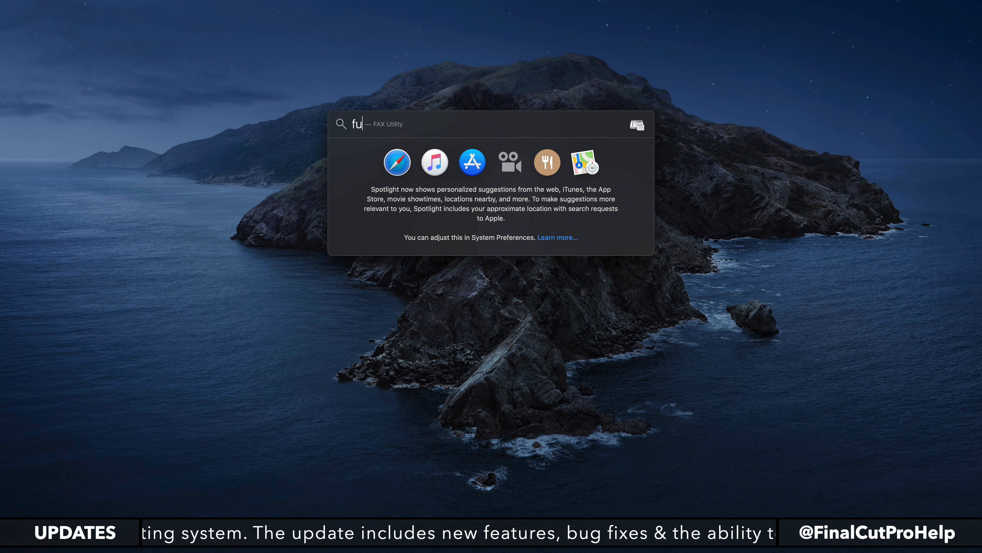
pyautogui.write('al')
pyautogui.press('Return')
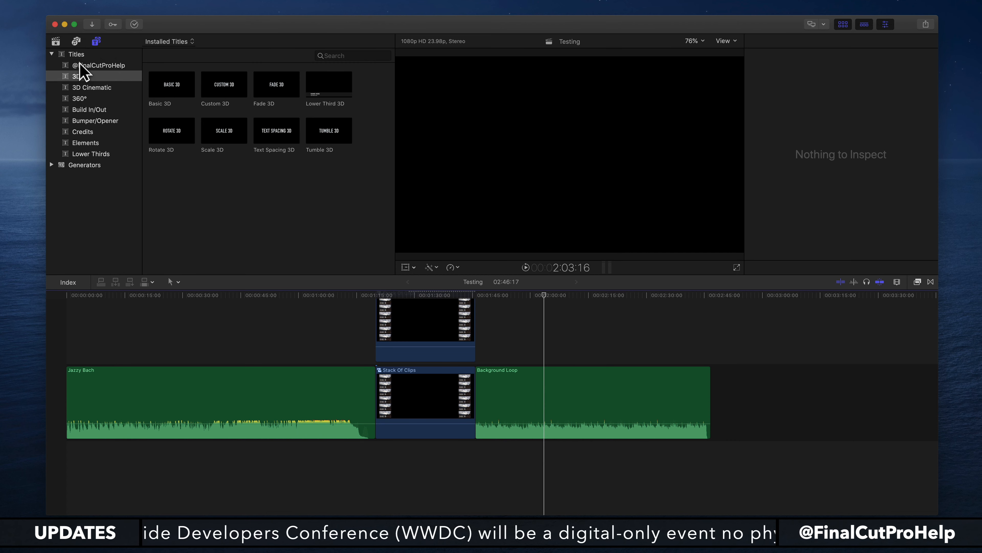
pyautogui.click(103, 67)
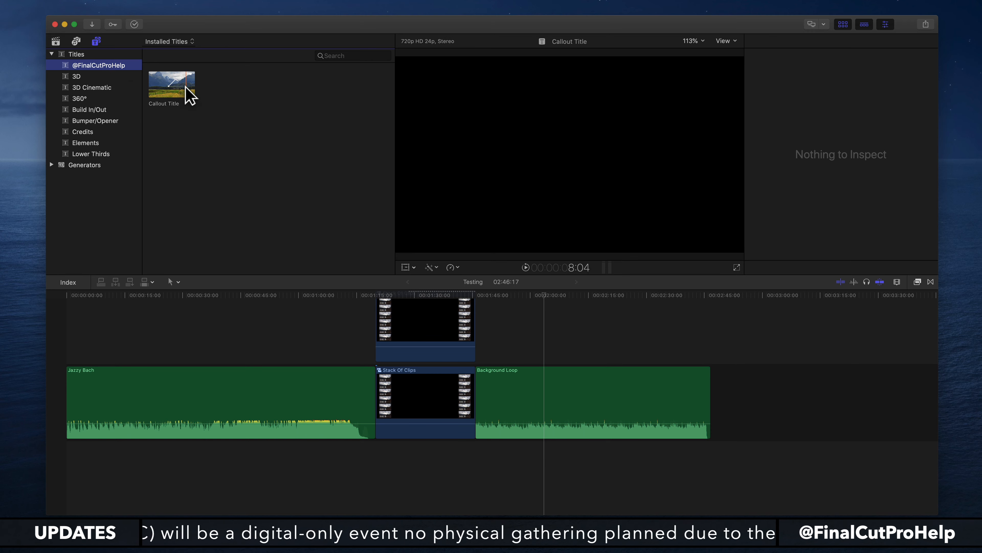
pyautogui.moveTo(166, 90); pyautogui.dragTo(518, 346)
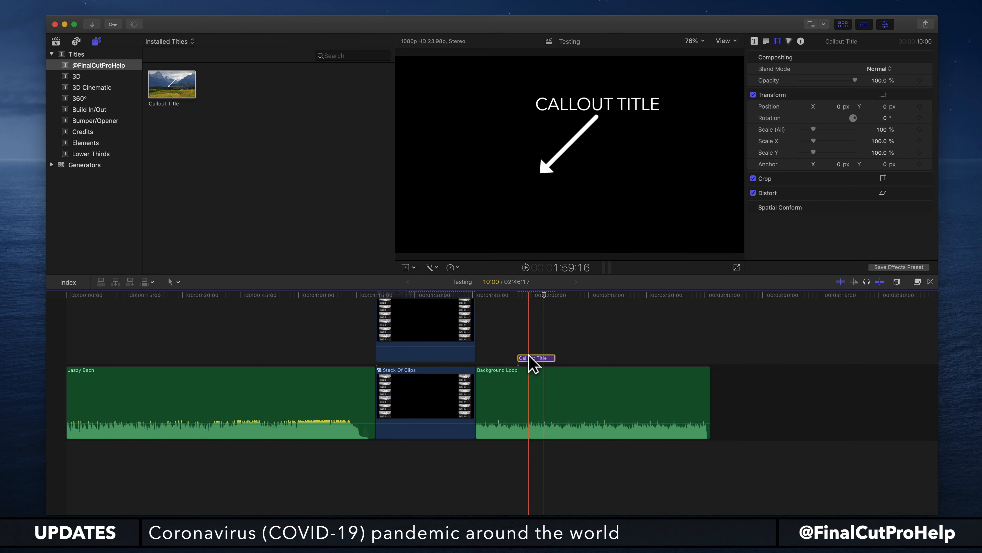
# - Append the vineyard image clouds-countryside-cropland-442116 from the Stock Library to the end of the timeline
pyautogui.click(56, 41)
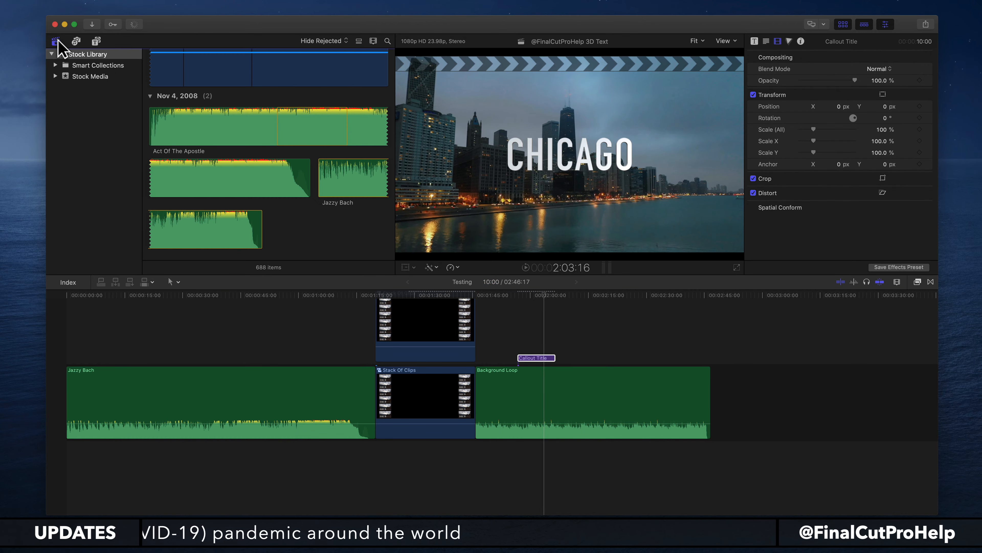
pyautogui.scroll(-10, 234, 167)
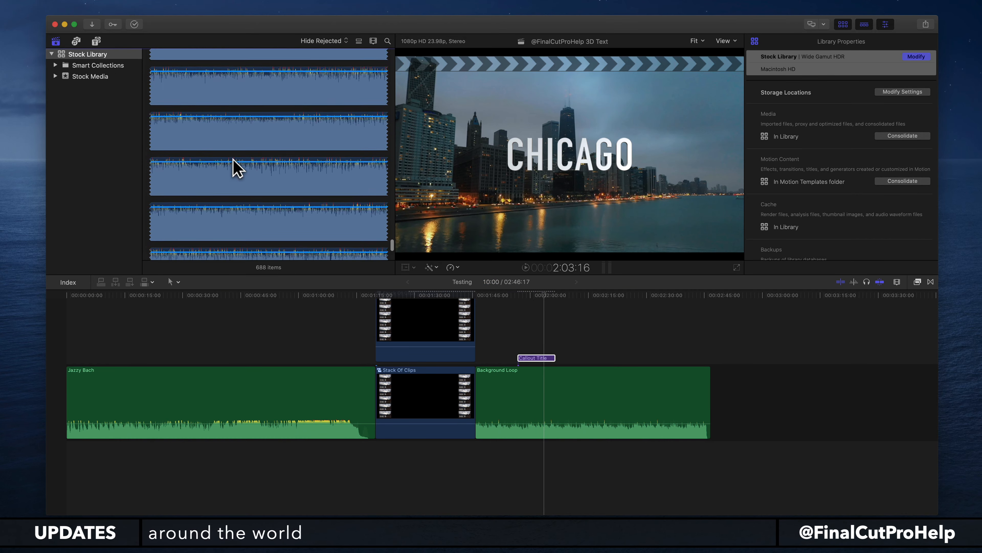
pyautogui.scroll(5, 235, 167)
pyautogui.click(274, 234)
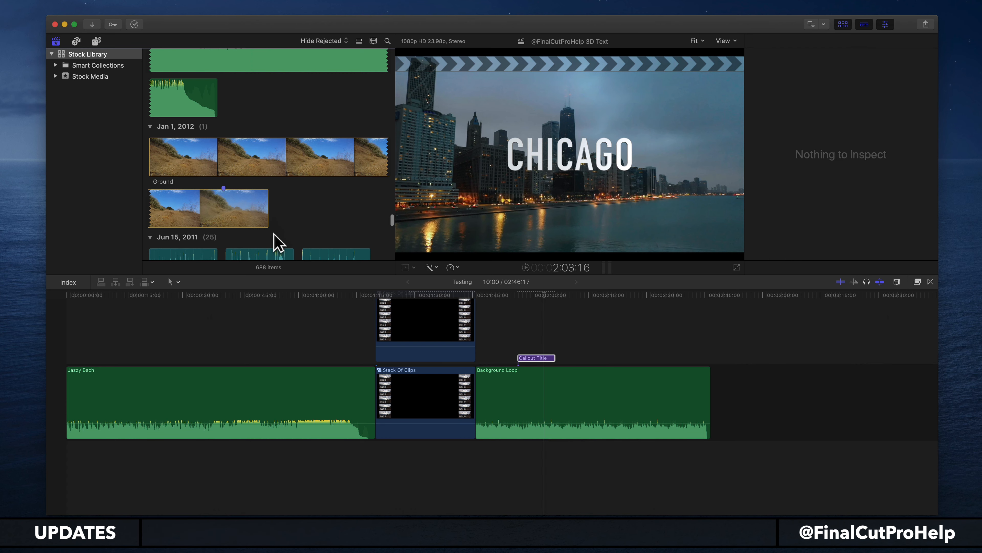
pyautogui.scroll(5, 273, 233)
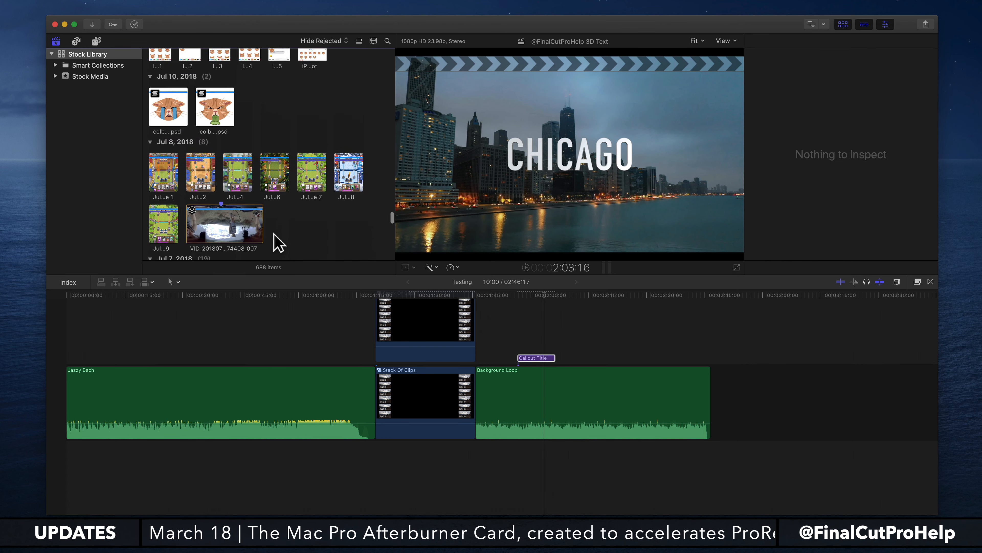
pyautogui.scroll(5, 273, 233)
pyautogui.scroll(1, 274, 233)
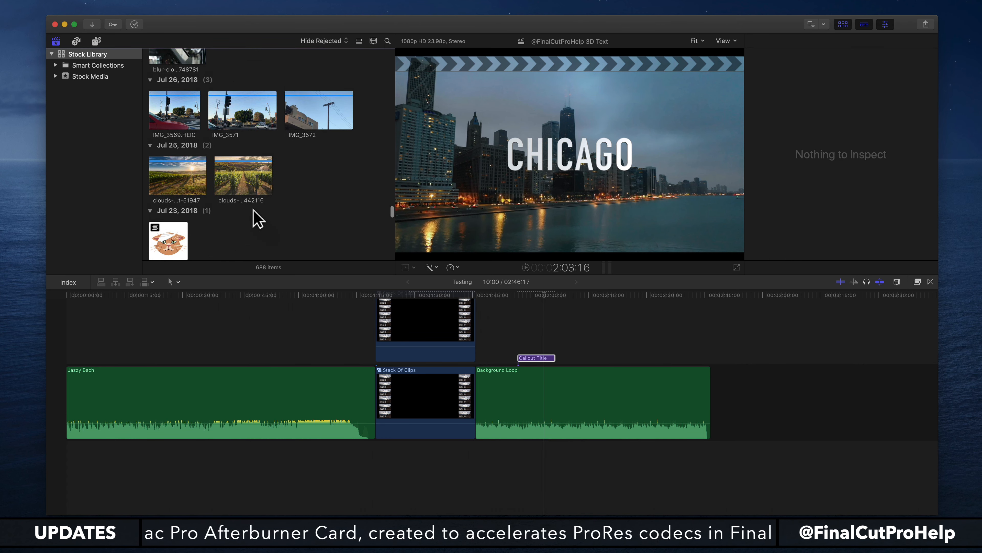
pyautogui.click(243, 184)
pyautogui.moveTo(246, 181); pyautogui.dragTo(718, 445)
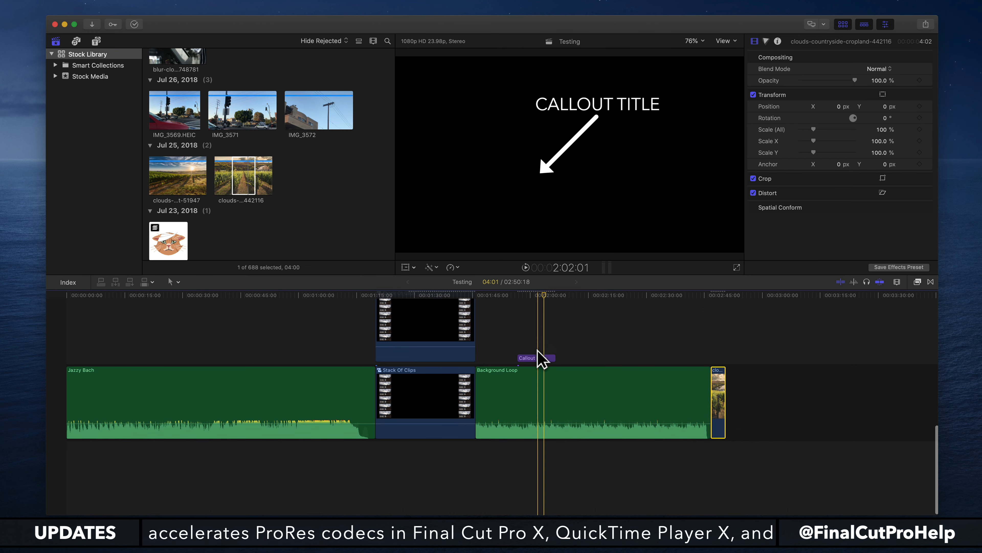
# - Move Callout Title over the start of the vineyard clip and extend that clip to 13:15
pyautogui.moveTo(538, 356); pyautogui.dragTo(761, 395)
pyautogui.click(729, 295)
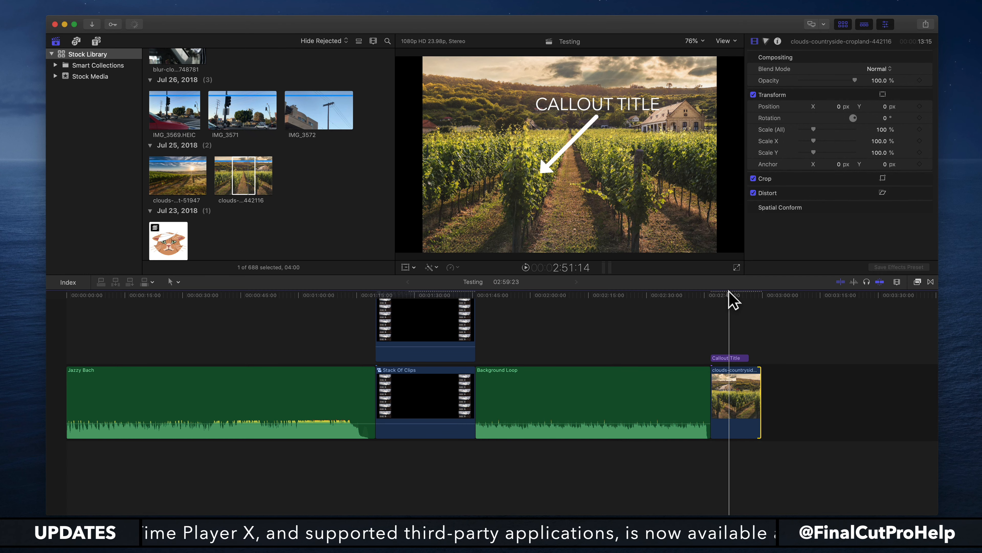
pyautogui.press('super+equal')
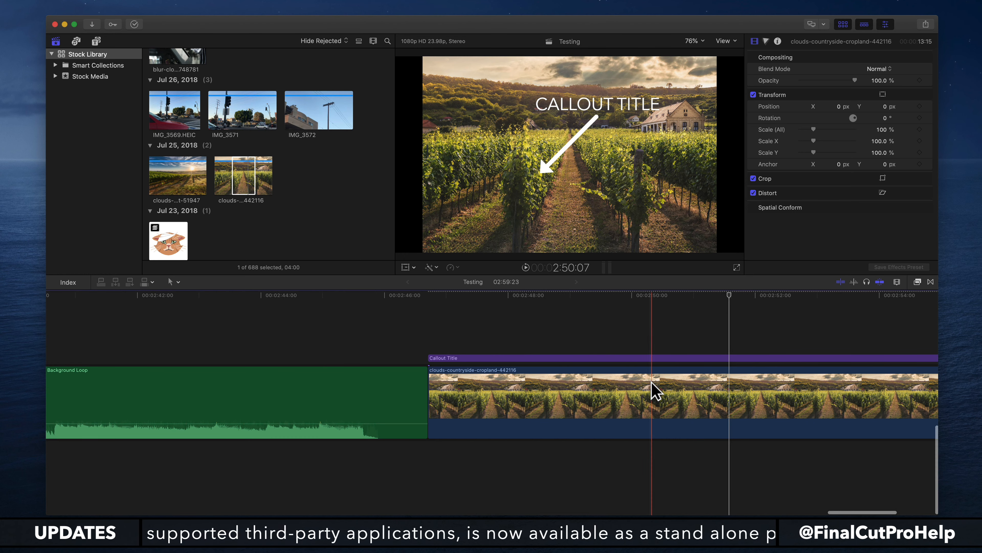
pyautogui.press('super+equal')
pyautogui.hscroll(-5, 653, 390)
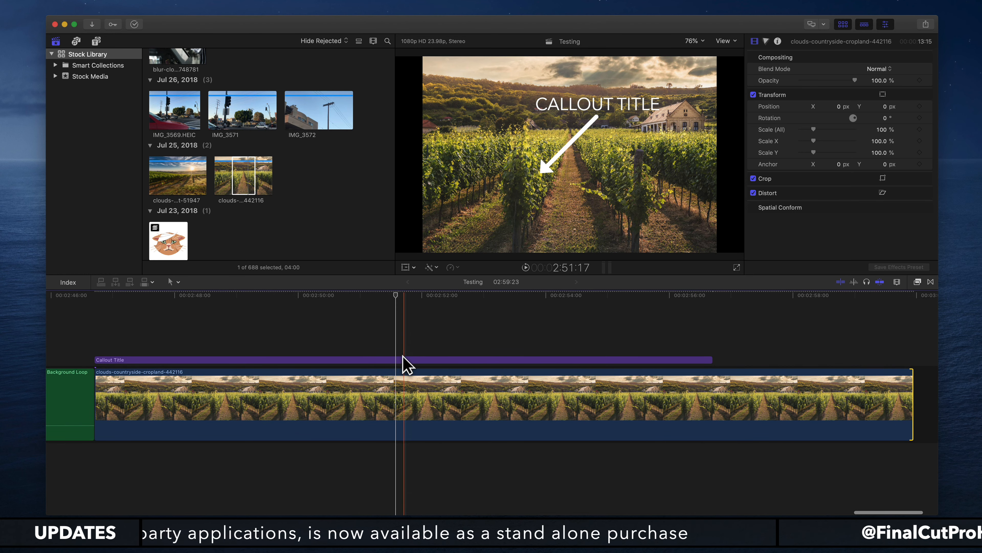
# - Shift the CALLOUT TITLE text slightly to the right over the vineyard image and check the title's published parameters
pyautogui.click(404, 360)
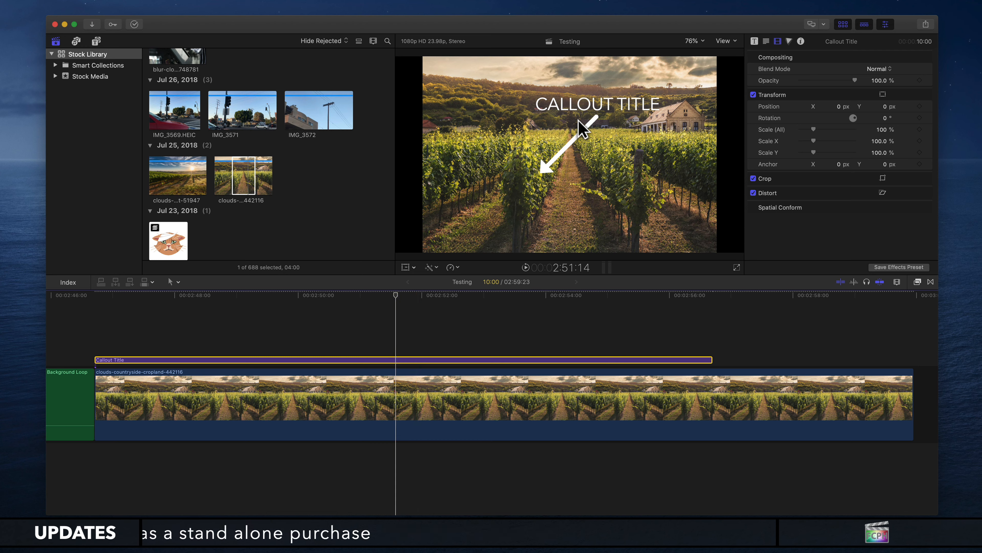
pyautogui.click(599, 150)
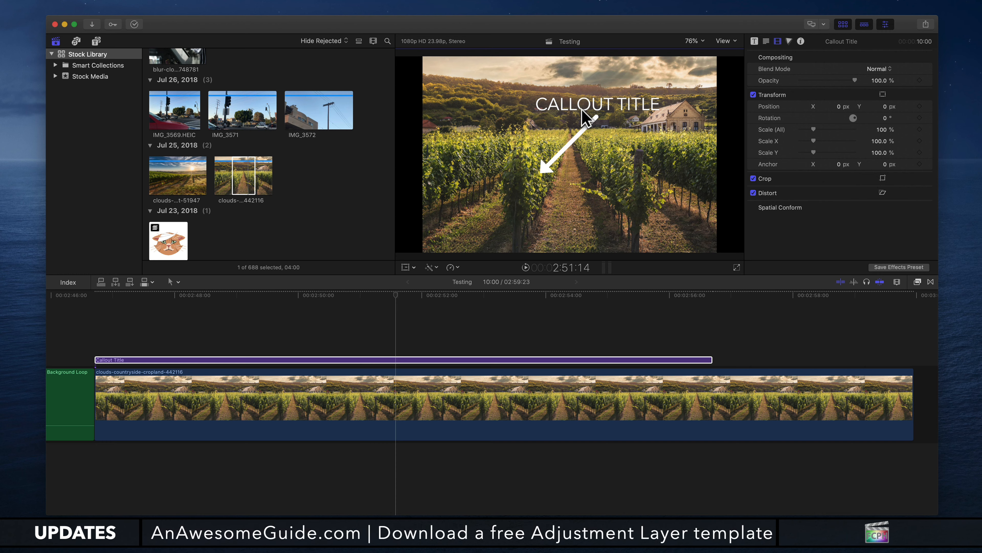
pyautogui.moveTo(581, 109)
pyautogui.mouseDown()
pyautogui.moveTo(585, 90)
pyautogui.moveTo(597, 105)
pyautogui.mouseUp()
pyautogui.click(754, 41)
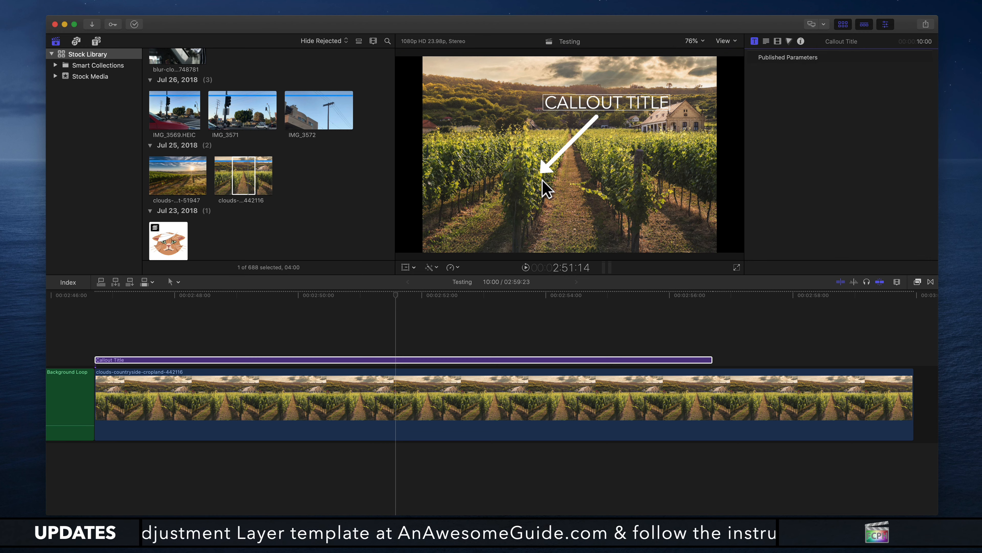
# - Try to reposition the arrow by transforming the Callout Title clip, and undo the move
pyautogui.click(406, 267)
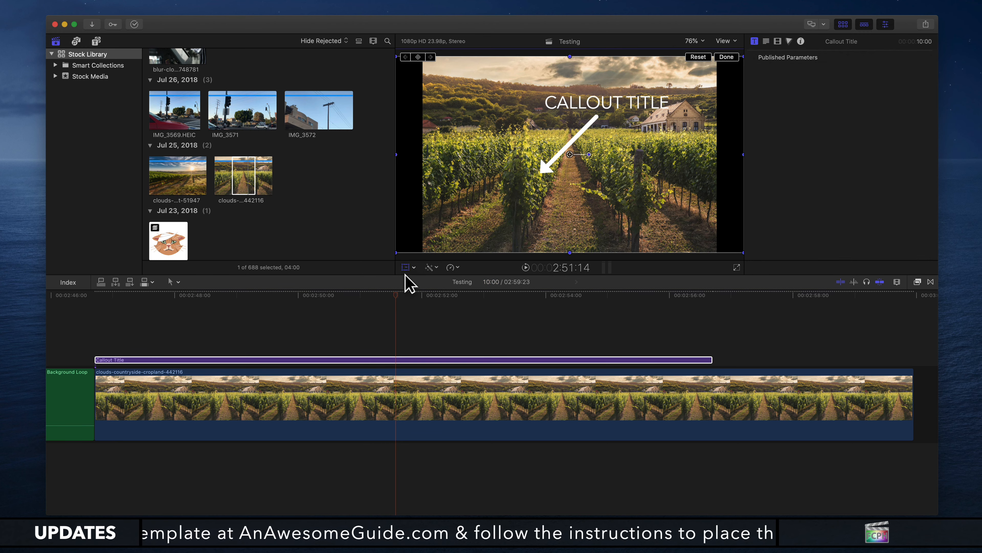
pyautogui.moveTo(529, 197); pyautogui.dragTo(518, 180)
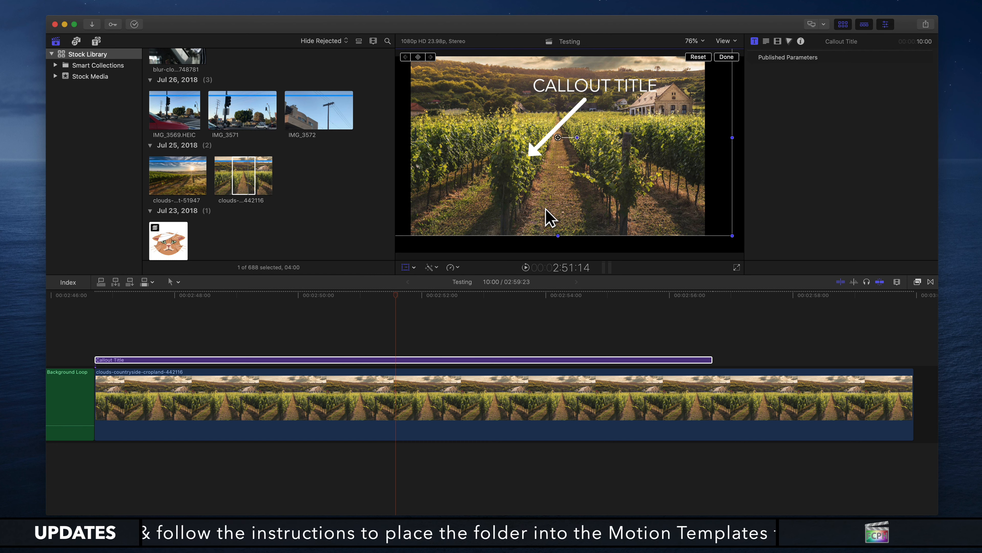
pyautogui.press('super+z')
pyautogui.click(413, 324)
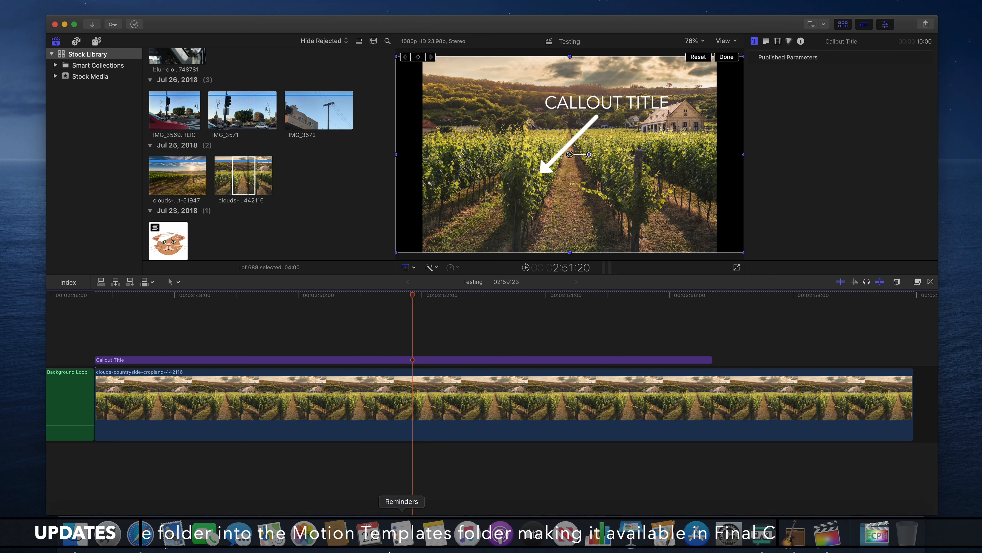
pyautogui.press('super+space')
pyautogui.write('moti')
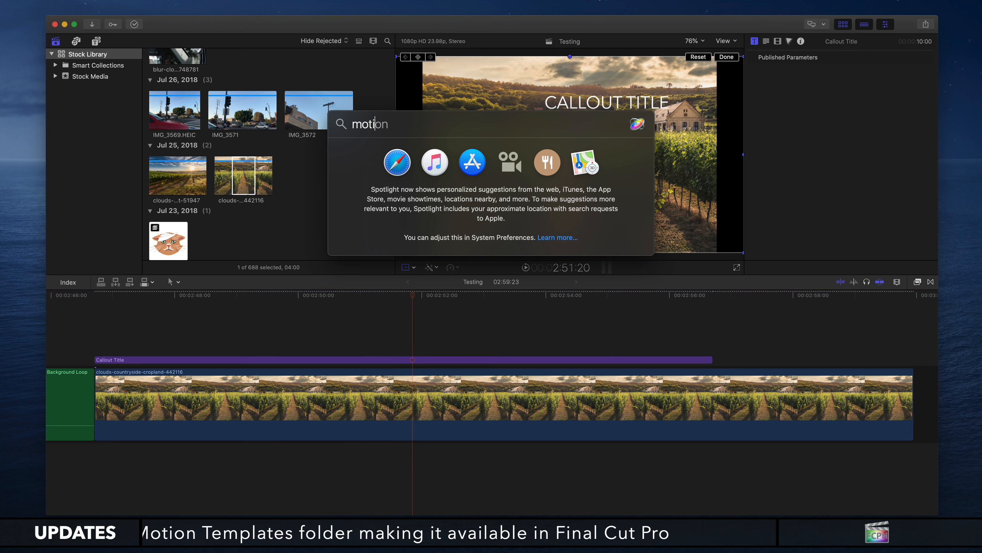
pyautogui.write('on')
pyautogui.press('Return')
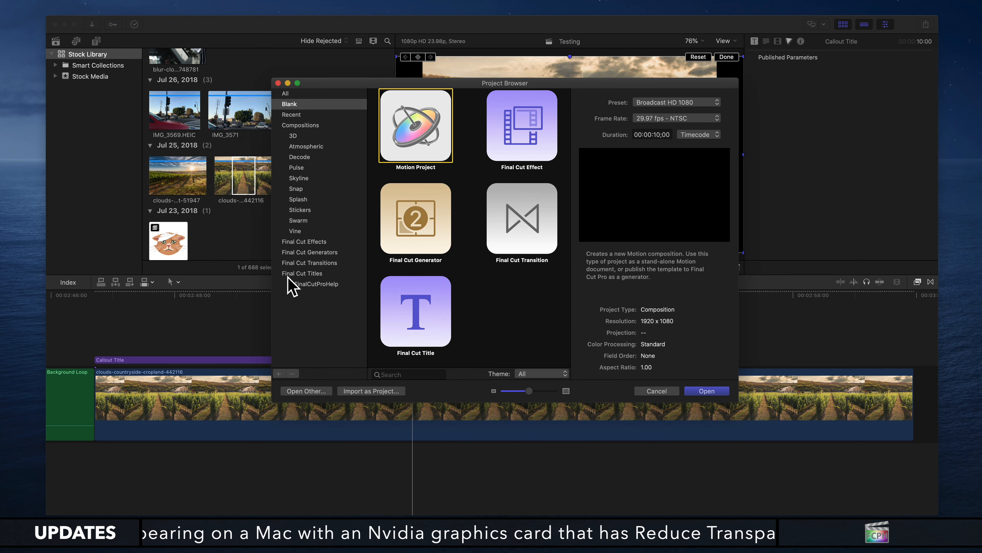
pyautogui.click(309, 285)
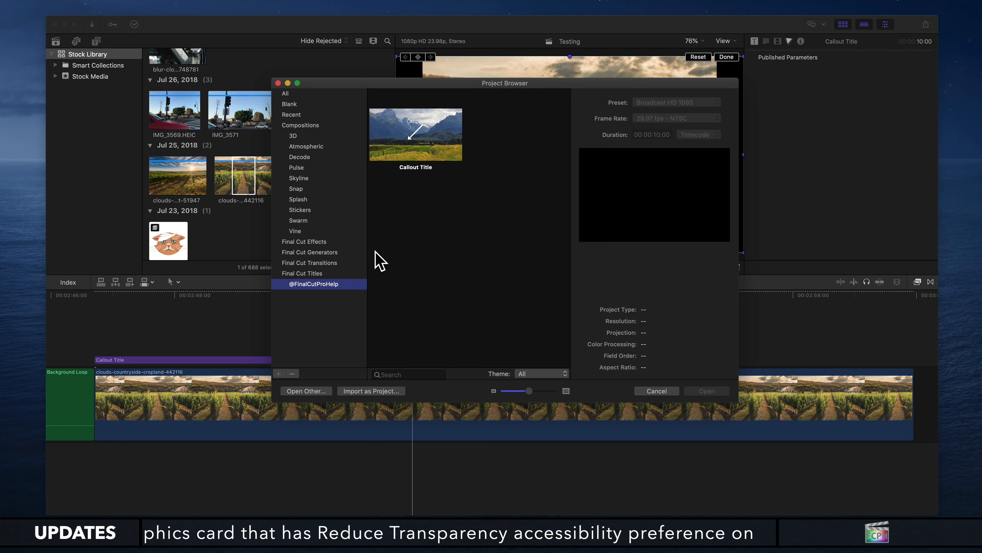
pyautogui.click(415, 131)
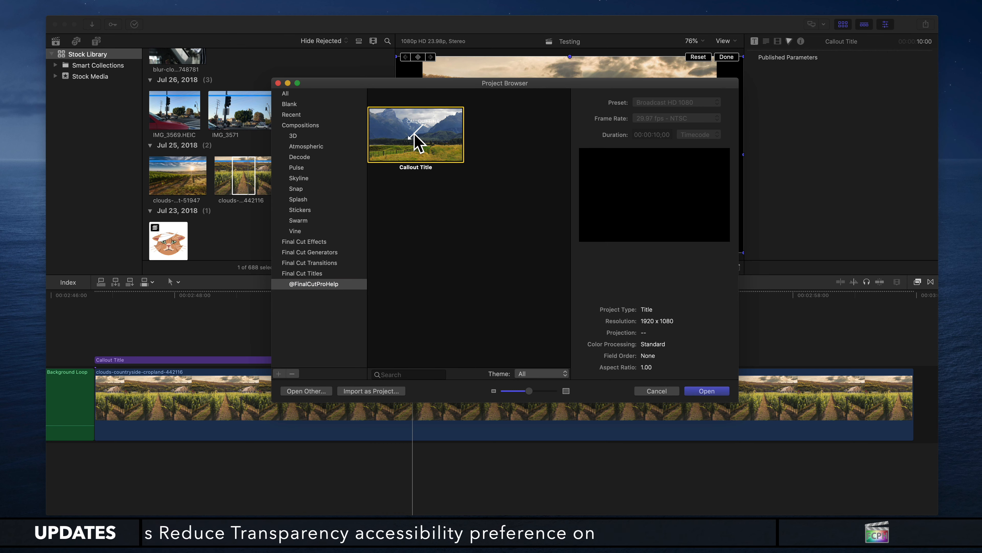
pyautogui.doubleClick(414, 134)
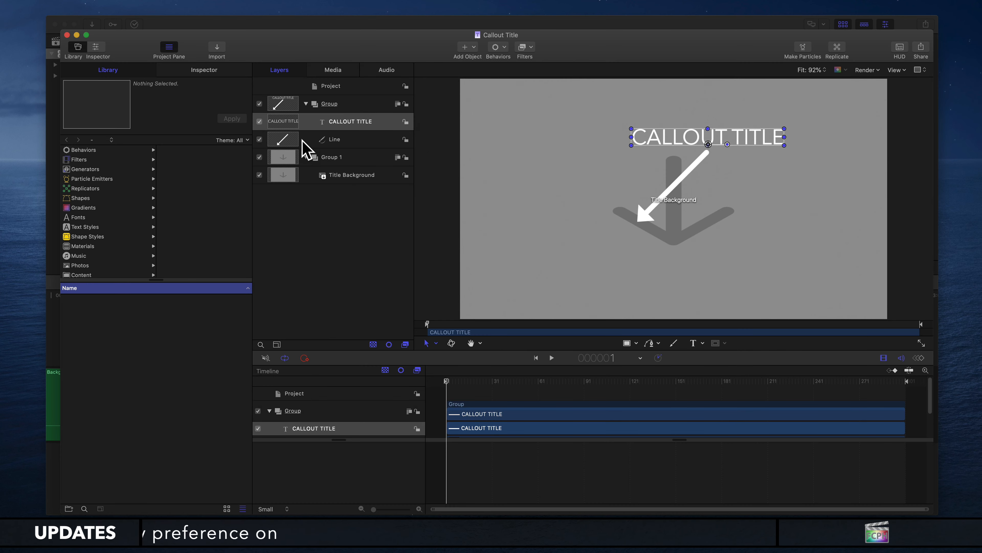
# - Publish the Control Points parameter from the Line shape's geometry settings
pyautogui.click(308, 145)
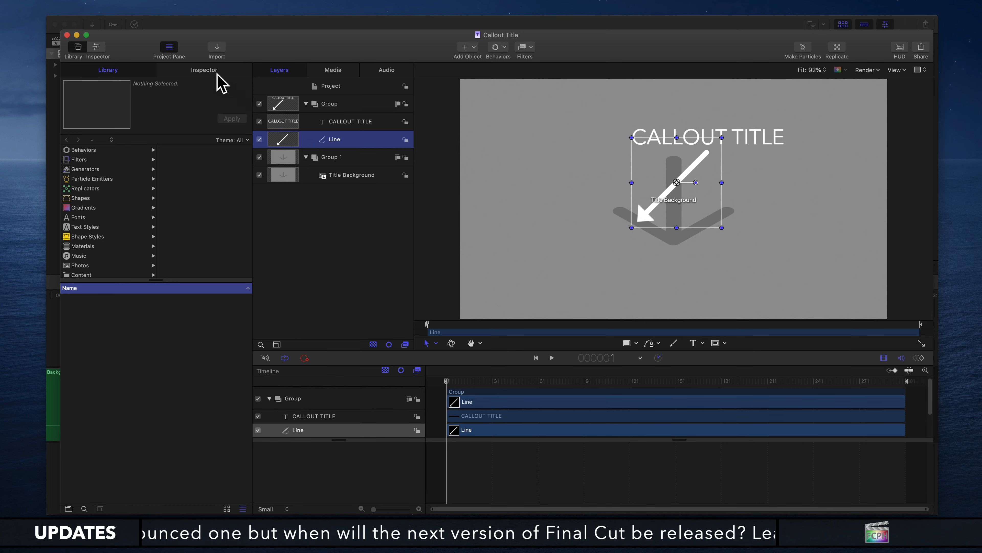
pyautogui.click(204, 71)
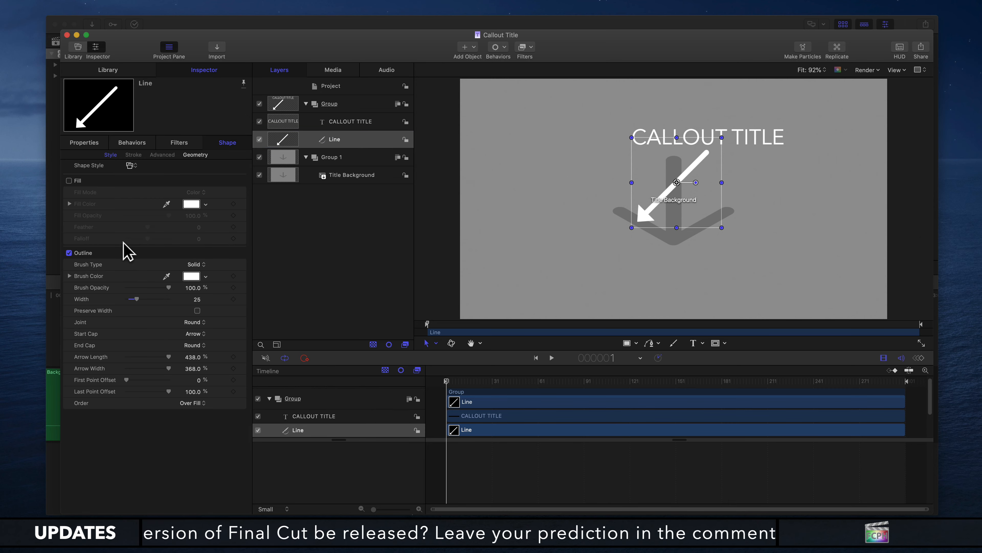
pyautogui.click(202, 155)
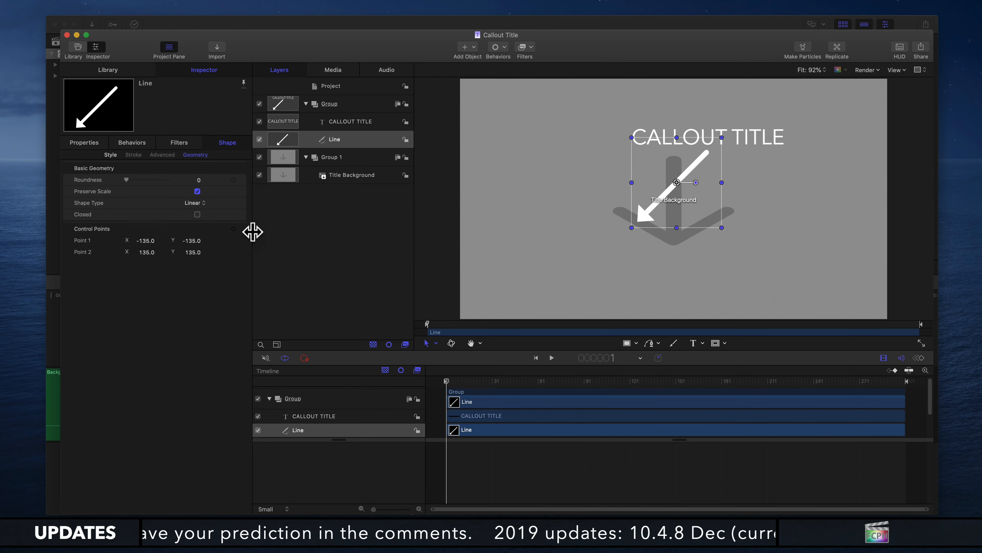
pyautogui.click(242, 229)
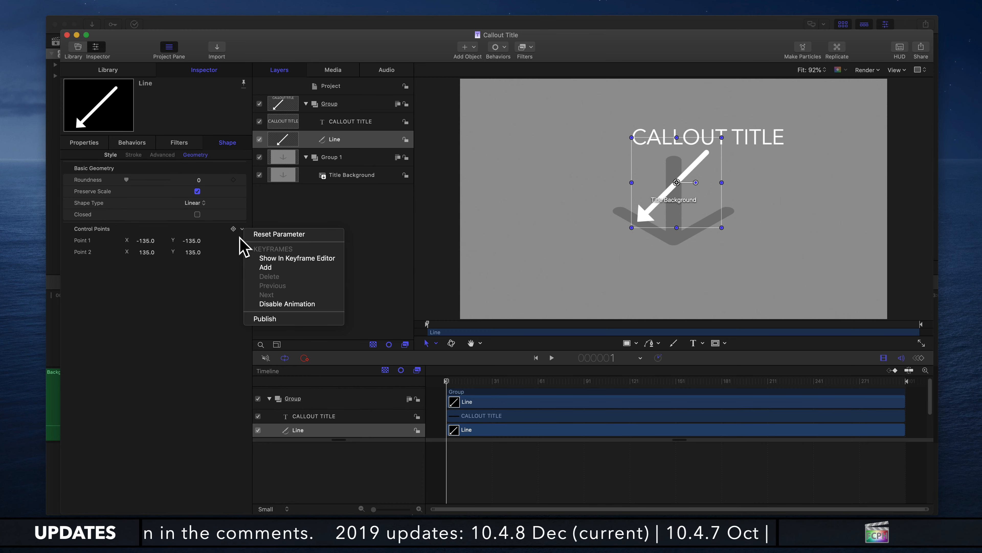
pyautogui.click(205, 237)
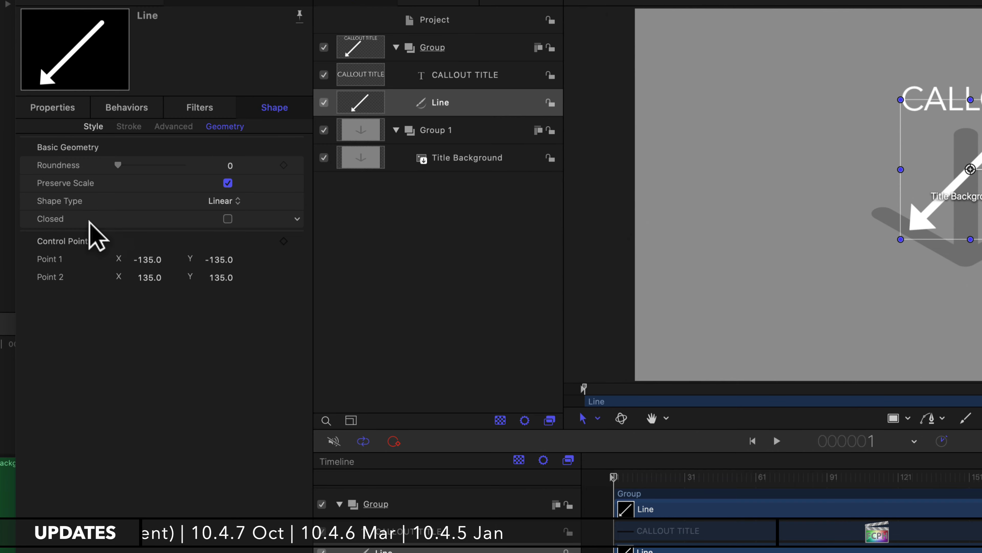
pyautogui.click(298, 241)
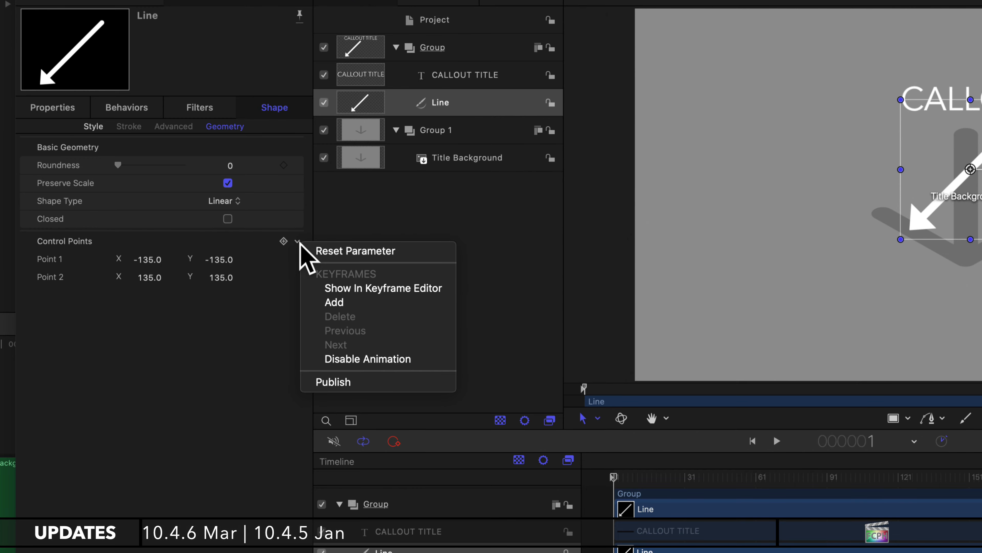
pyautogui.click(357, 381)
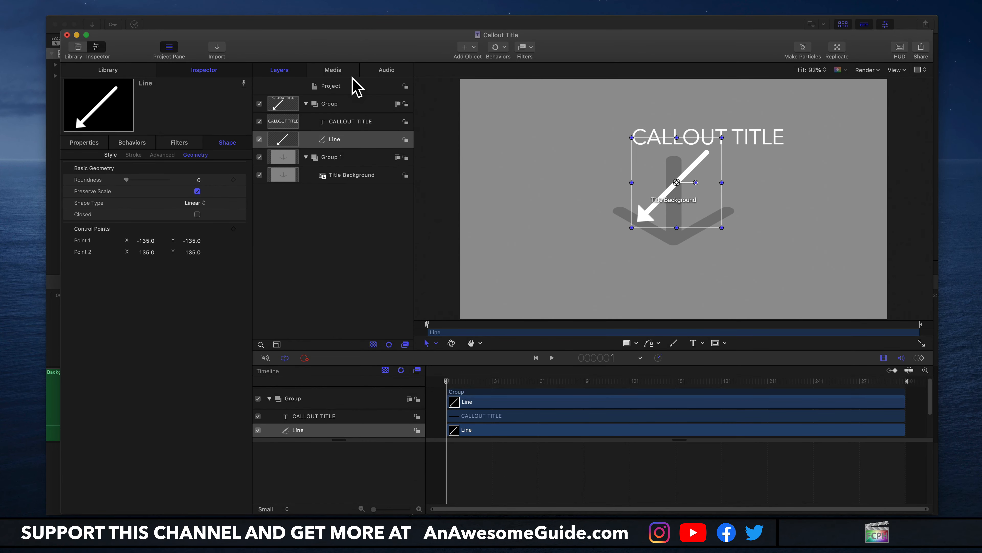
pyautogui.click(343, 86)
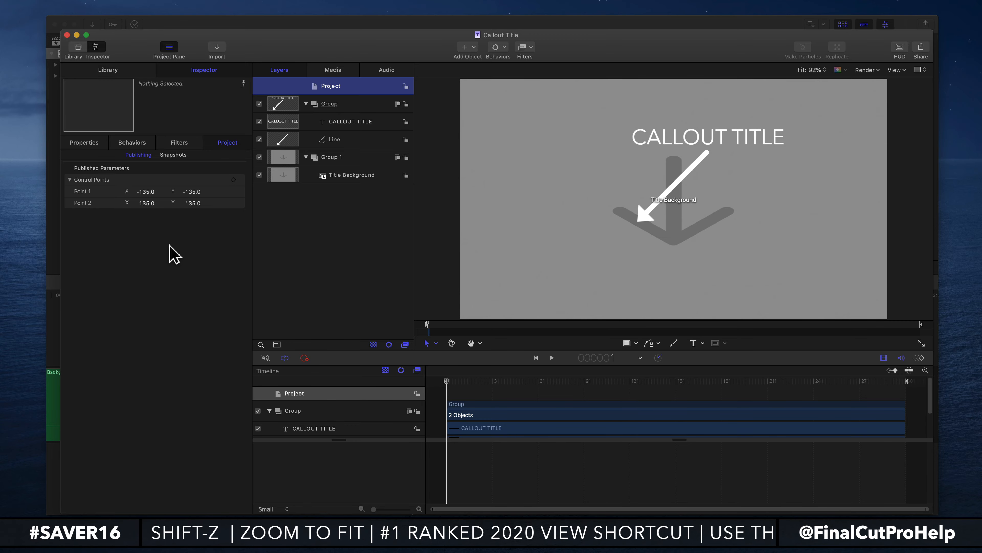
pyautogui.press('super+Tab')
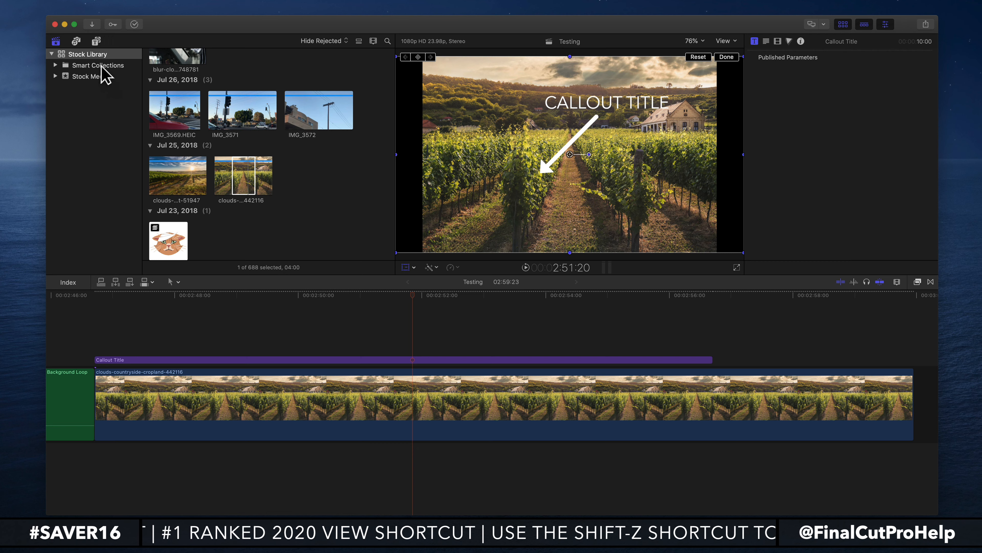
pyautogui.click(96, 41)
pyautogui.click(91, 98)
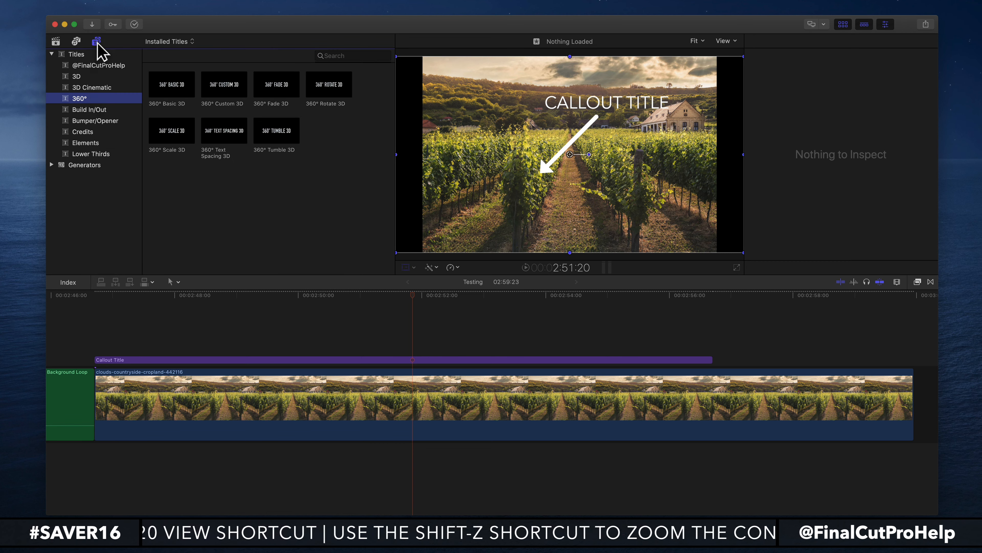
pyautogui.click(96, 65)
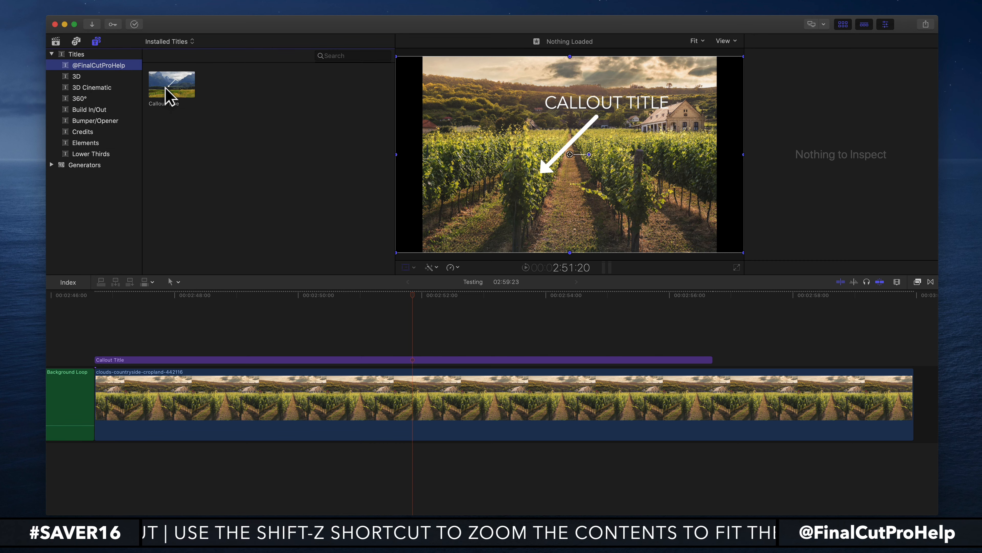
pyautogui.moveTo(166, 94); pyautogui.dragTo(125, 327)
pyautogui.click(156, 361)
pyautogui.press('Delete')
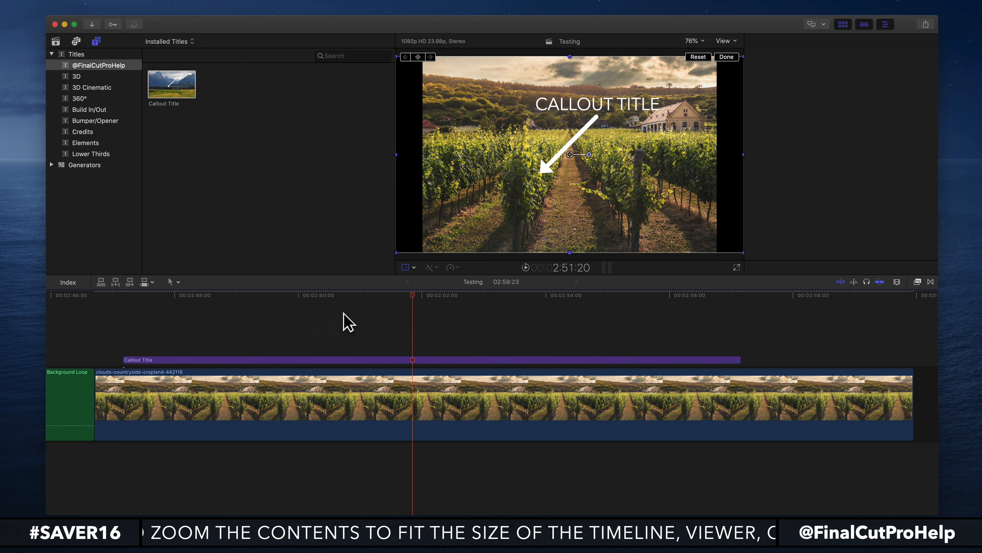
# - Move the arrowhead of the Callout Title by setting its published Point 1 to X -29.0 and Y -134.4
pyautogui.click(340, 309)
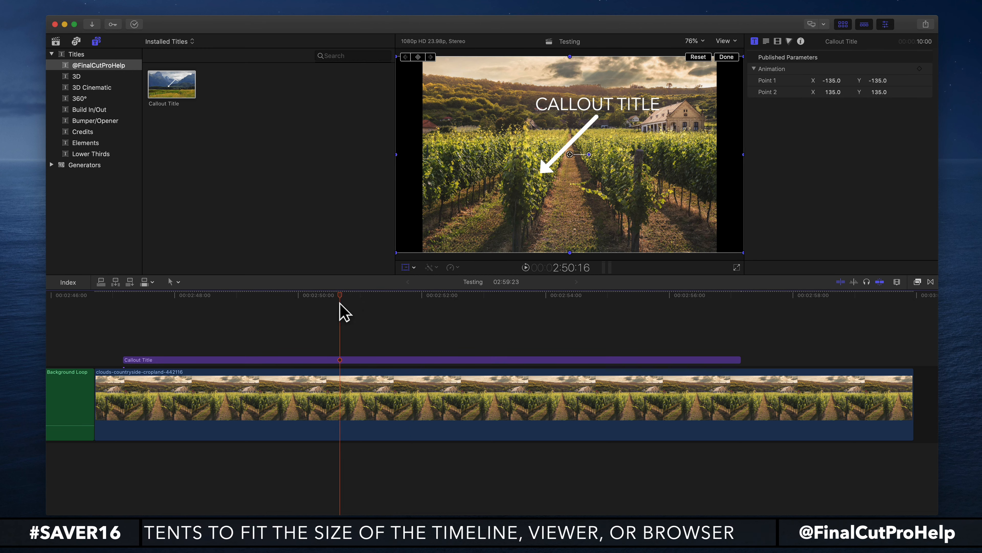
pyautogui.click(325, 359)
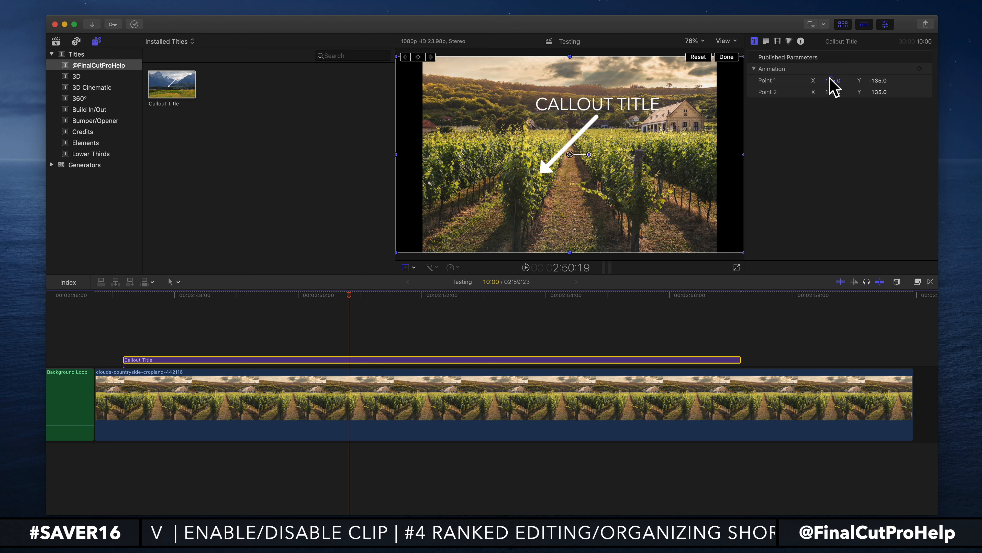
pyautogui.moveTo(829, 82); pyautogui.dragTo(882, 81)
pyautogui.click(881, 81)
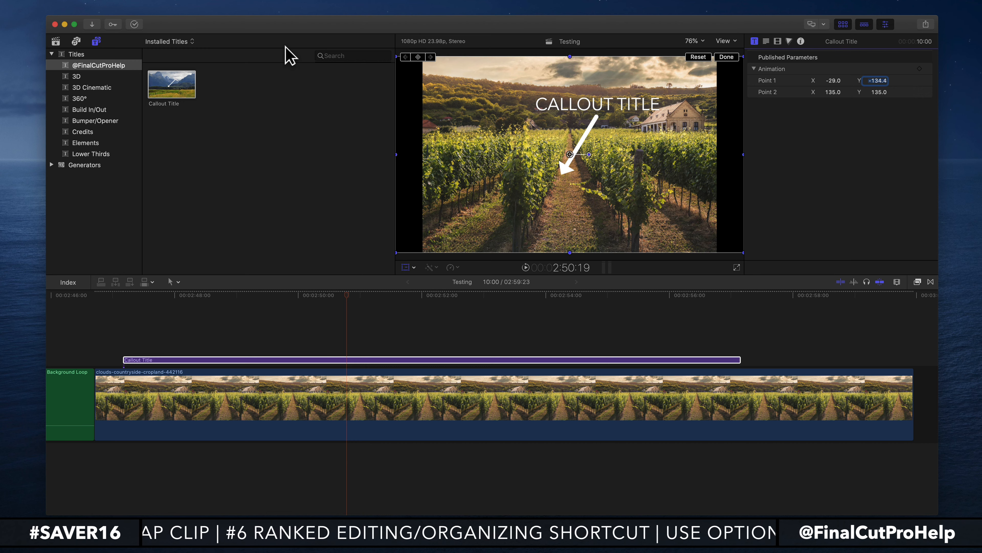
# - Hide Final Cut Pro, launch Motion, and create a blank Final Cut Transition project with the Broadcast HD 1080 preset
pyautogui.press('super+Tab')
pyautogui.press('super+shift+Tab')
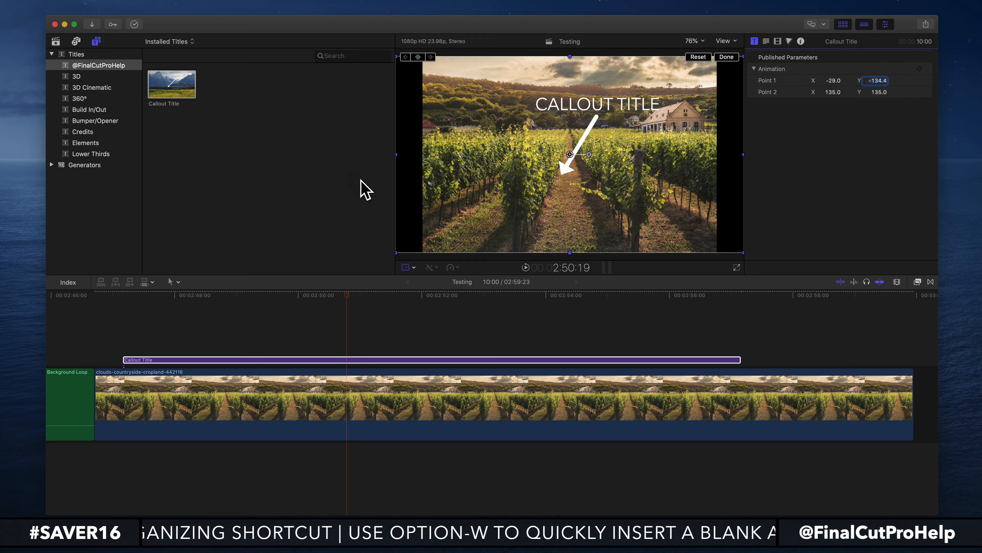
pyautogui.press('super+h')
pyautogui.press('super+space')
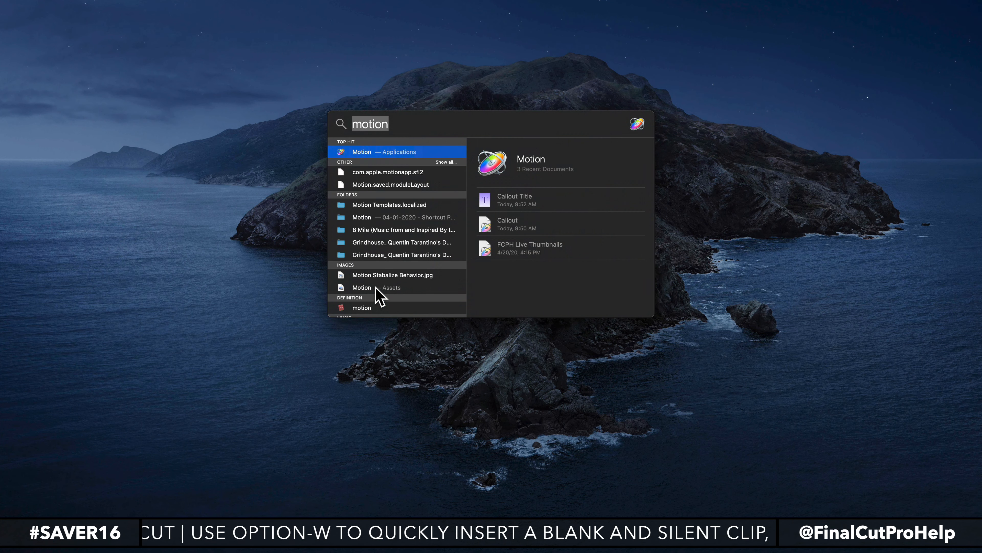
pyautogui.write('motion')
pyautogui.press('Return')
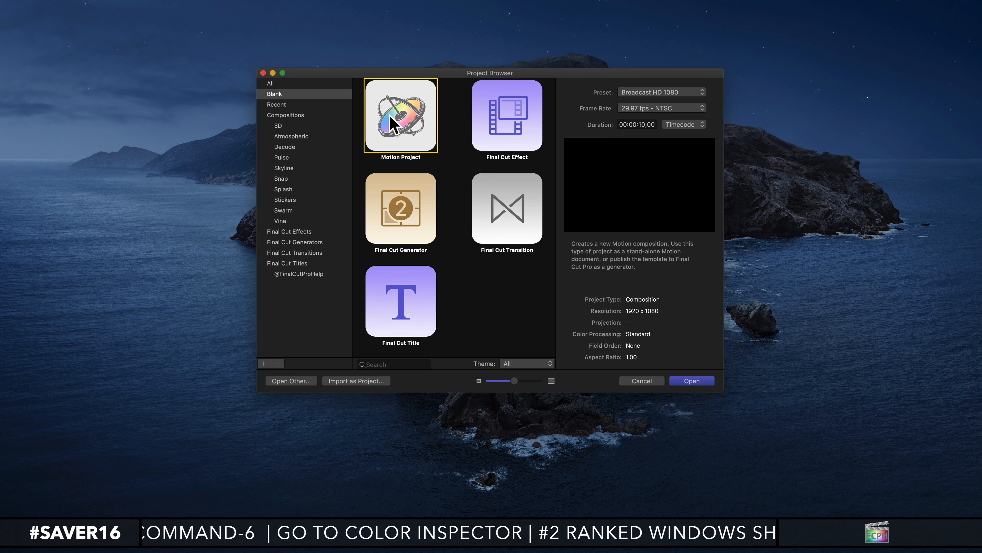
pyautogui.click(523, 213)
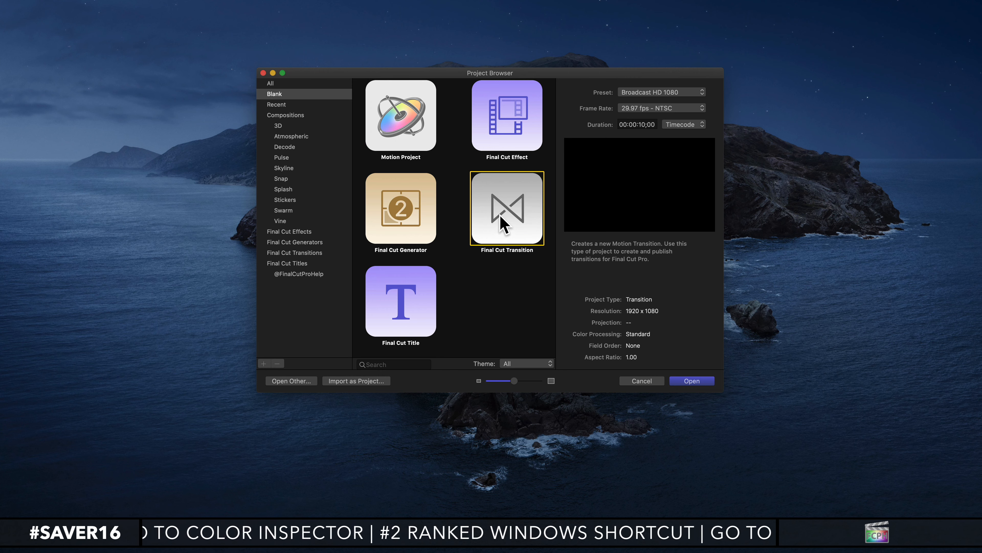
pyautogui.doubleClick(486, 212)
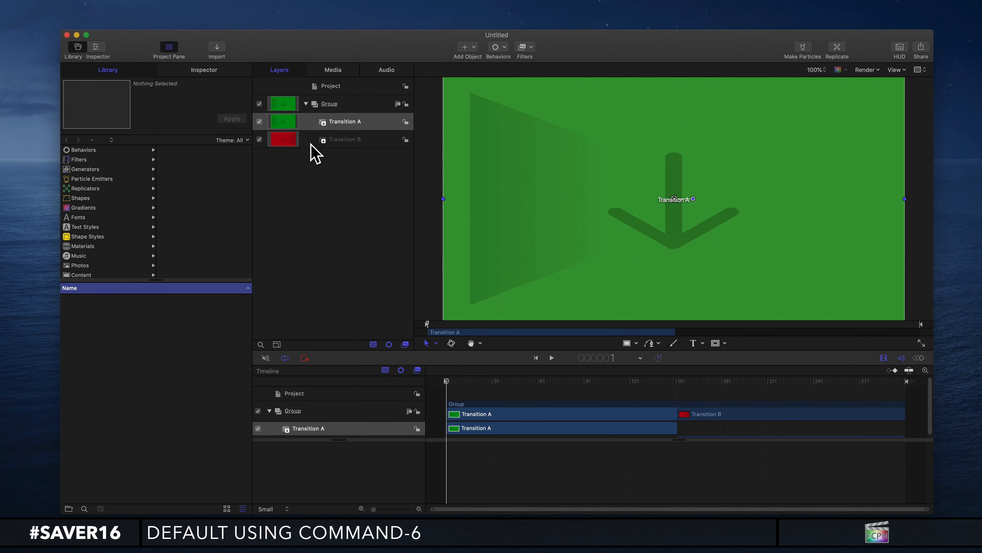
# - Inspect the Transition A and B placeholders and draw a horizontal line across the full canvas width, above its centre
pyautogui.click(307, 121)
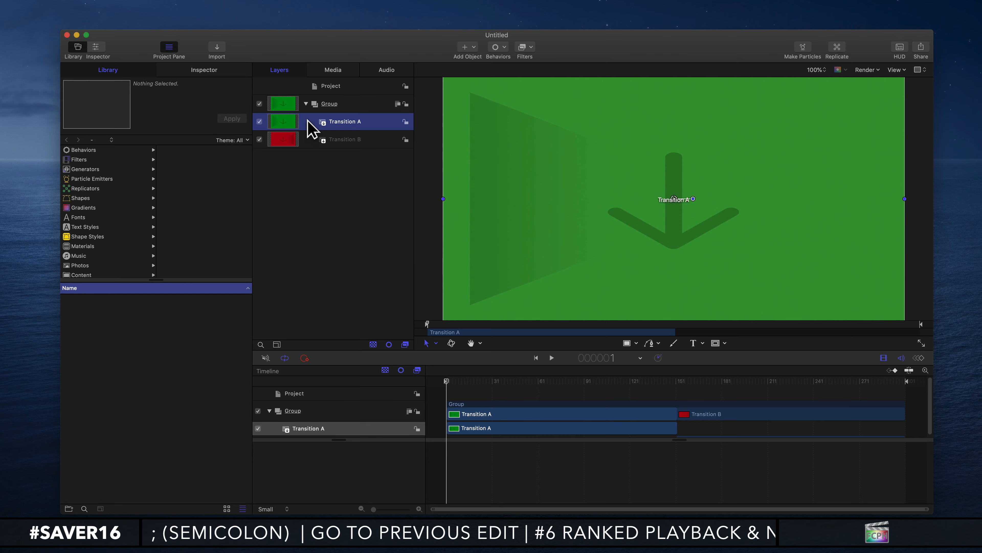
pyautogui.moveTo(619, 389); pyautogui.dragTo(669, 399)
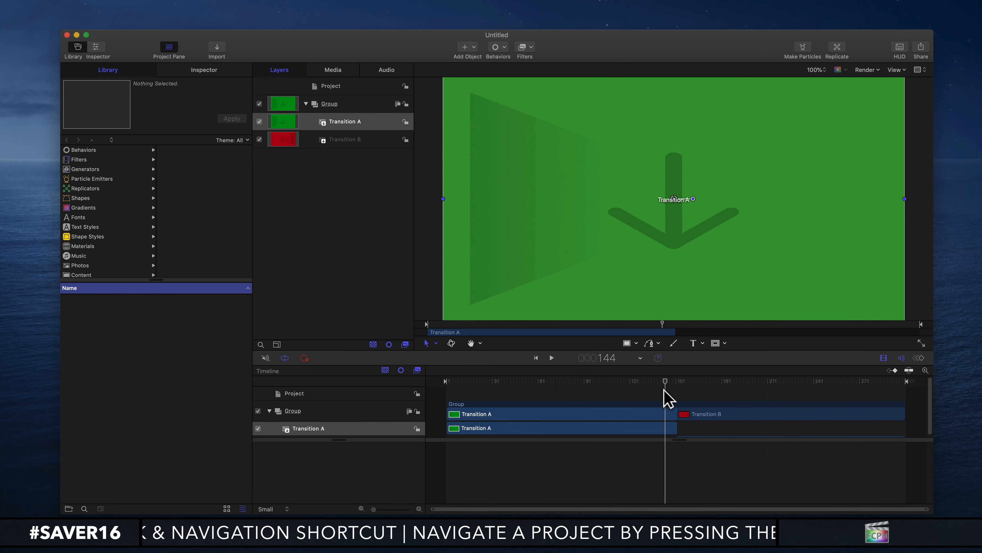
pyautogui.scroll(-1, 668, 398)
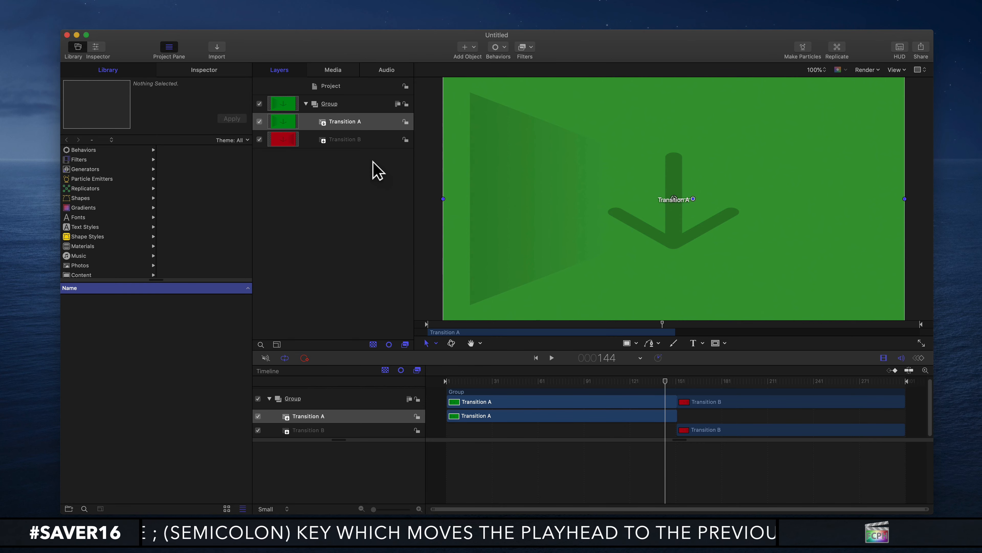
pyautogui.click(435, 231)
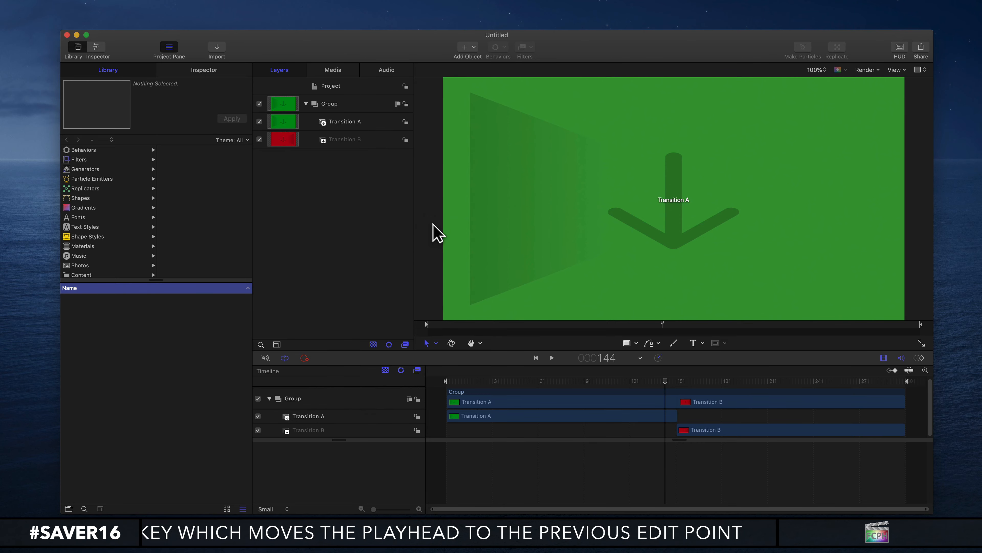
pyautogui.press('super+minus')
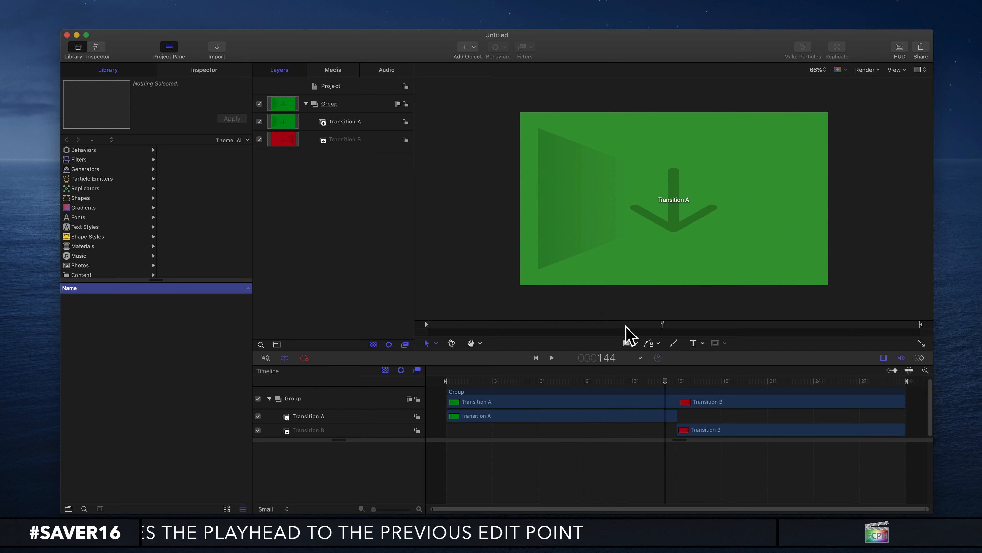
pyautogui.click(636, 344)
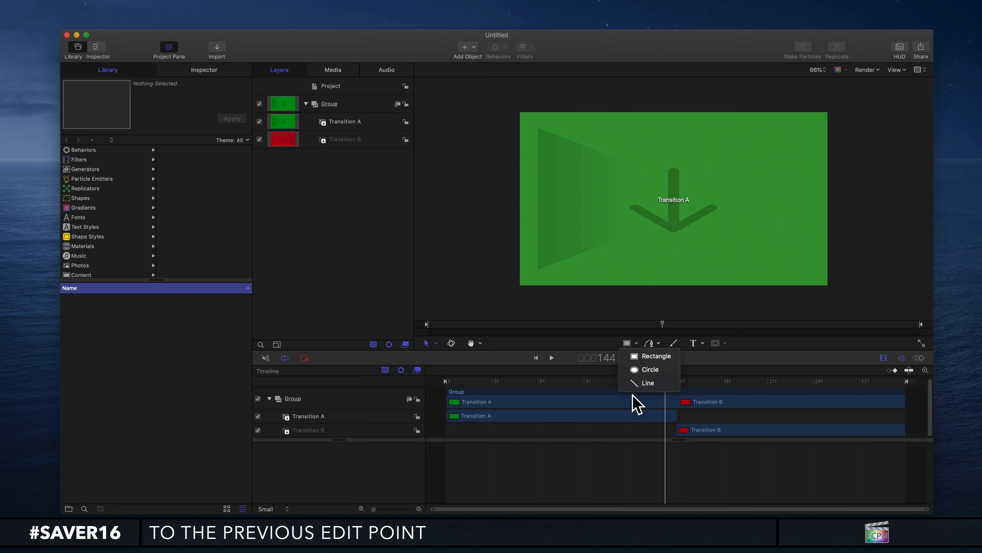
pyautogui.click(644, 384)
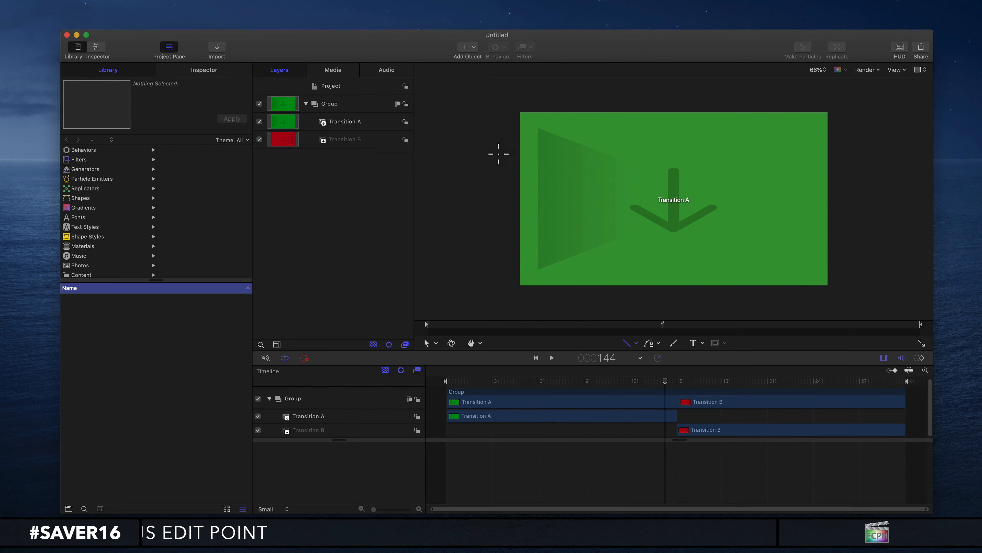
pyautogui.moveTo(498, 154); pyautogui.dragTo(875, 154)
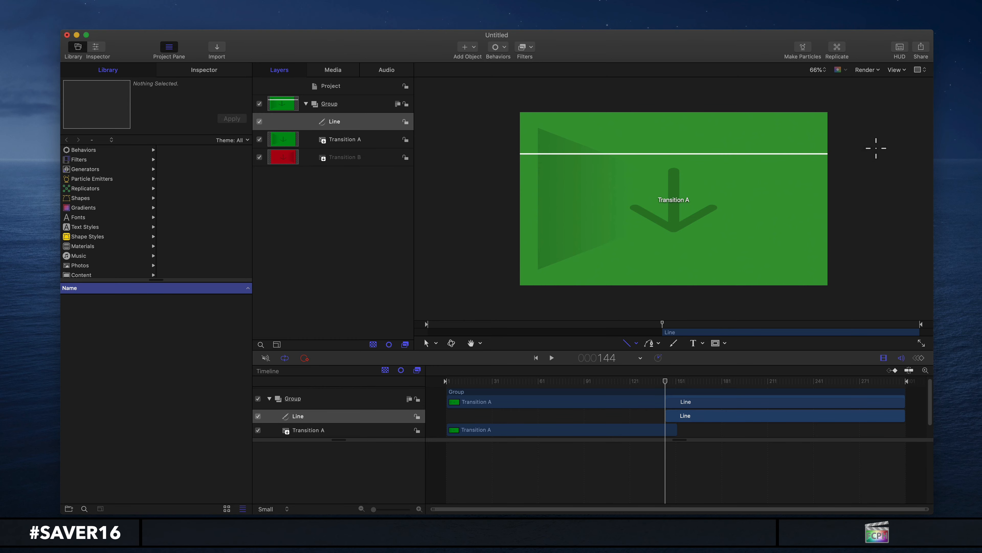
# - Move the line just above the canvas by setting its Position Y to 554.2 px
pyautogui.click(350, 123)
pyautogui.click(205, 70)
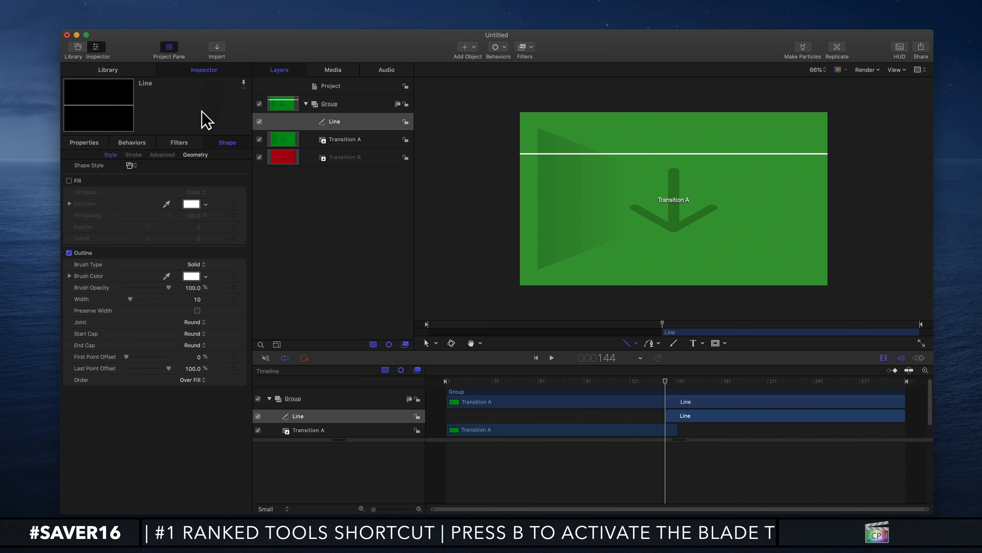
pyautogui.click(79, 144)
pyautogui.moveTo(193, 172); pyautogui.dragTo(297, 172)
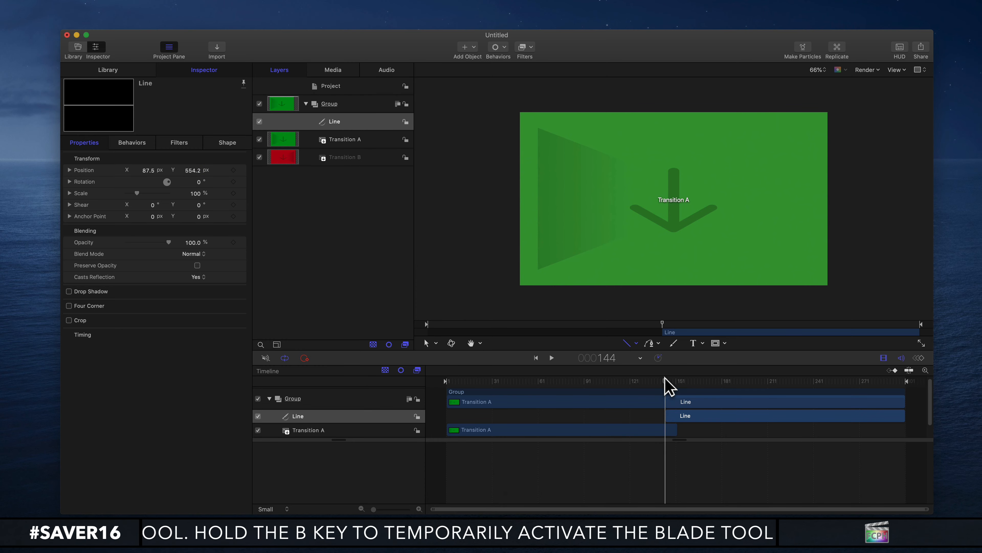
# - Keyframe the line's Position at frame 1, and at frame 300 lower its Y value until it sits below the canvas
pyautogui.moveTo(666, 383); pyautogui.dragTo(432, 386)
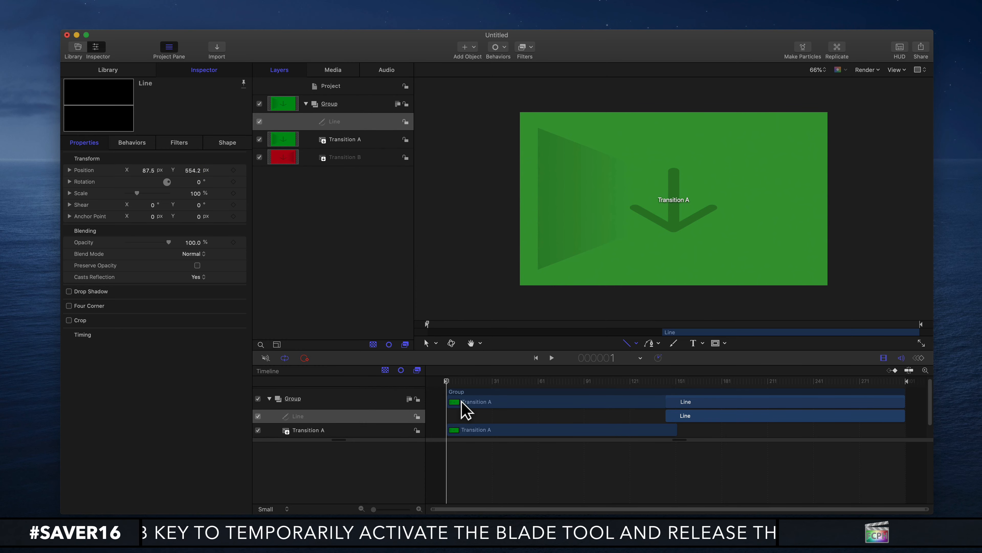
pyautogui.click(233, 169)
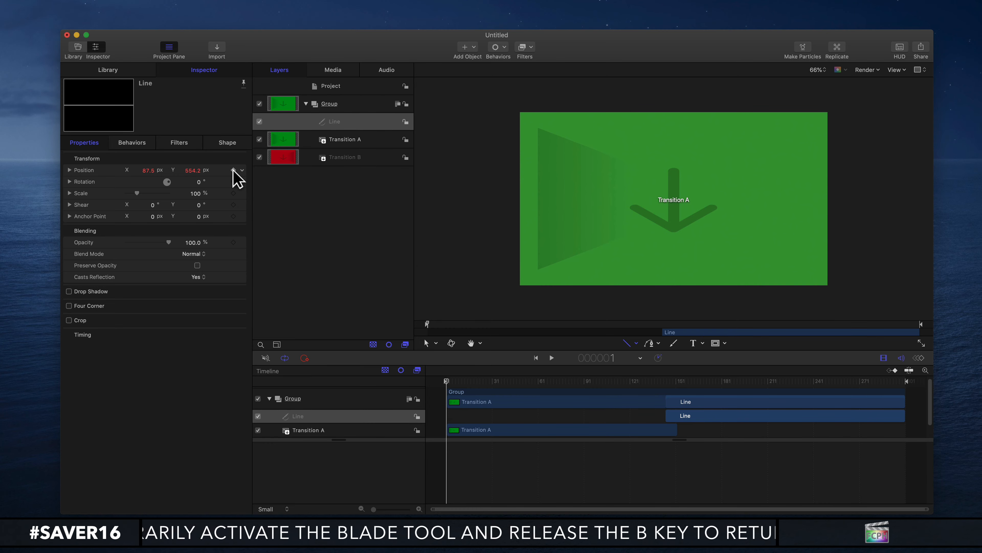
pyautogui.moveTo(501, 379); pyautogui.dragTo(913, 417)
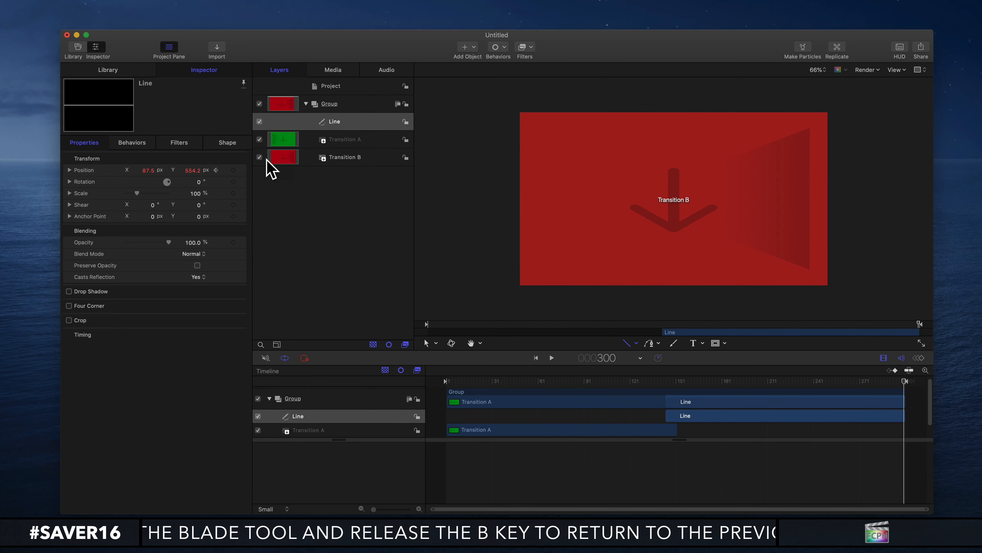
pyautogui.moveTo(193, 171); pyautogui.dragTo(195, 178)
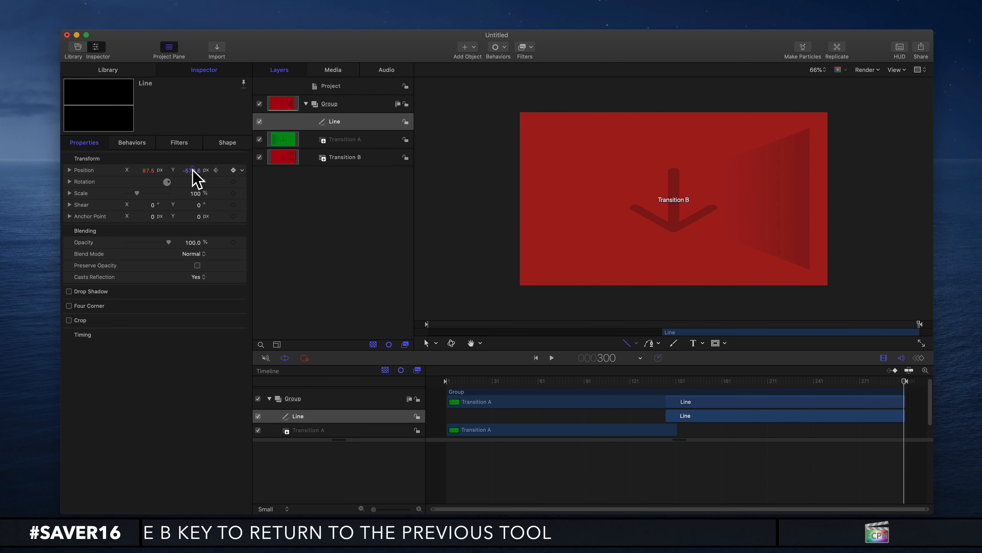
# - Extend the Line's timing back to the first frame and scrub through the timeline to preview its downward movement
pyautogui.moveTo(774, 382); pyautogui.dragTo(427, 373)
pyautogui.scroll(1, 491, 410)
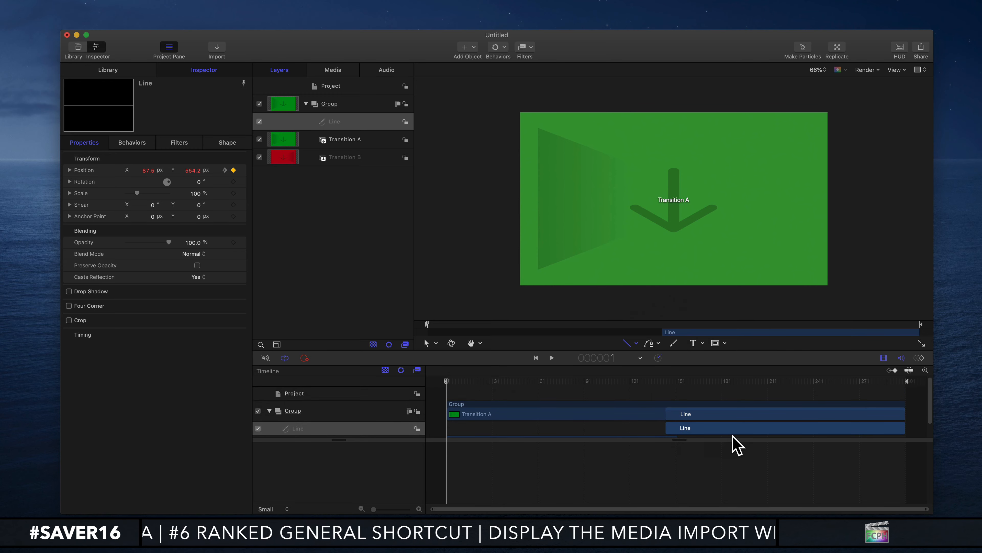
pyautogui.moveTo(666, 428); pyautogui.dragTo(816, 421)
pyautogui.moveTo(896, 381); pyautogui.dragTo(524, 353)
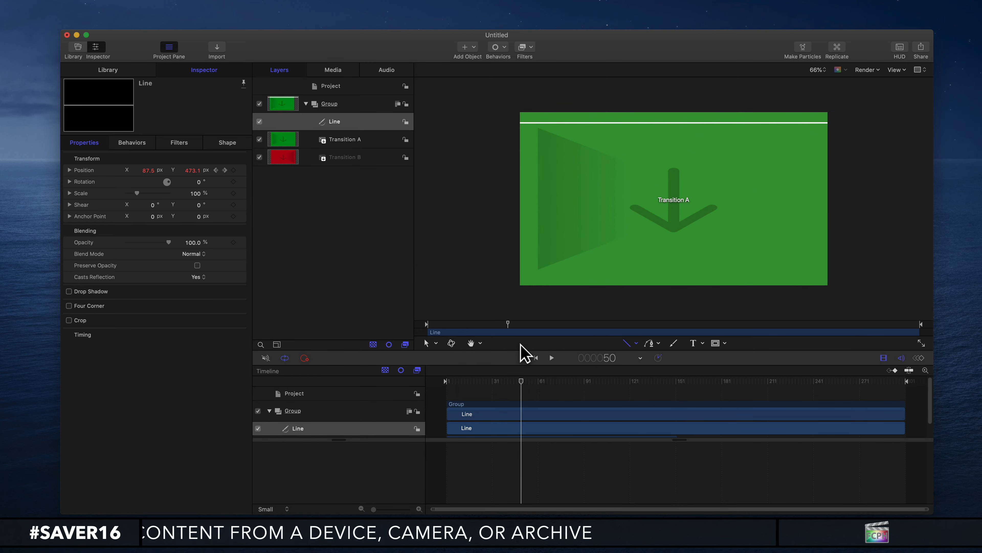
# - Extend Transition A to the end of the timeline and Transition B back to the first frame so both span the project
pyautogui.click(331, 140)
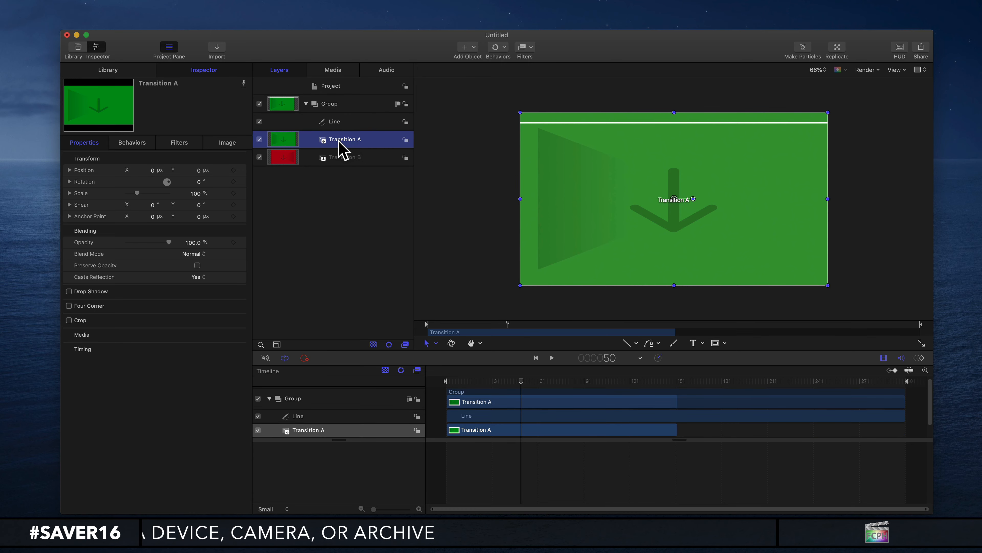
pyautogui.moveTo(489, 381); pyautogui.dragTo(587, 383)
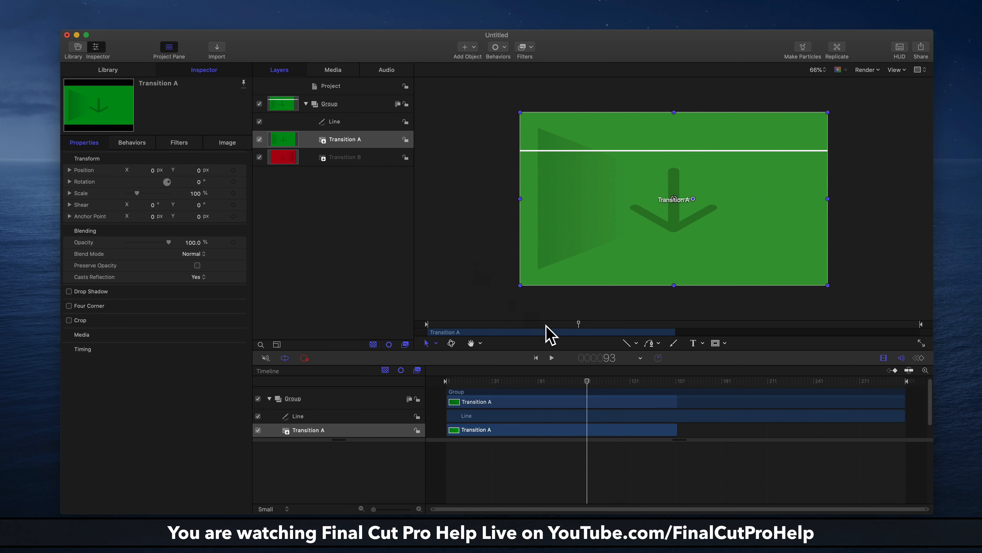
pyautogui.scroll(-1, 570, 395)
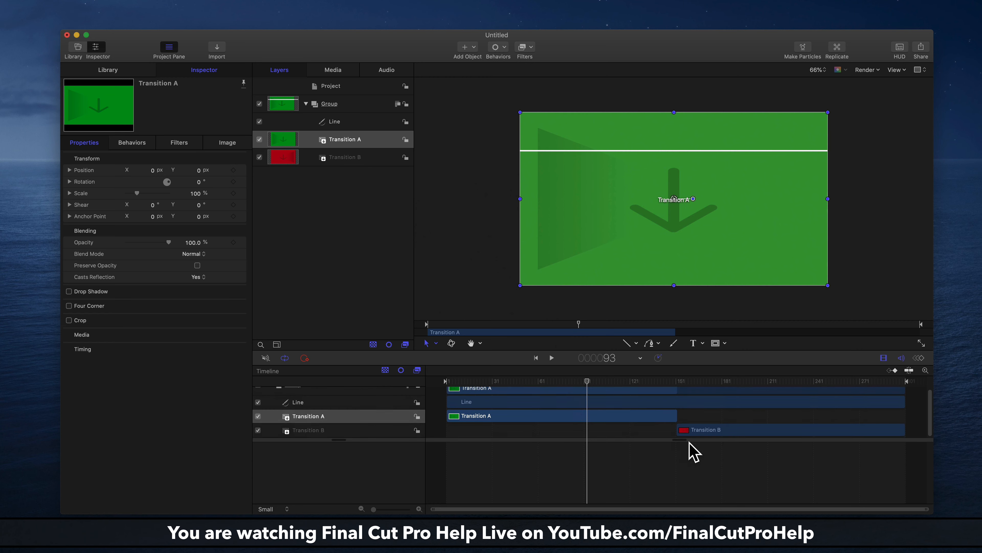
pyautogui.moveTo(674, 416); pyautogui.dragTo(899, 441)
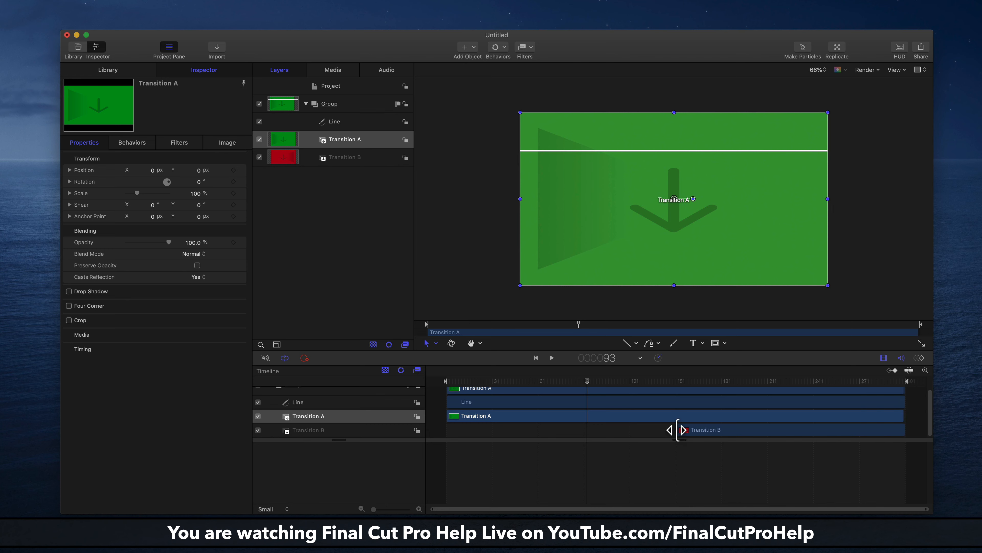
pyautogui.moveTo(678, 430); pyautogui.dragTo(441, 385)
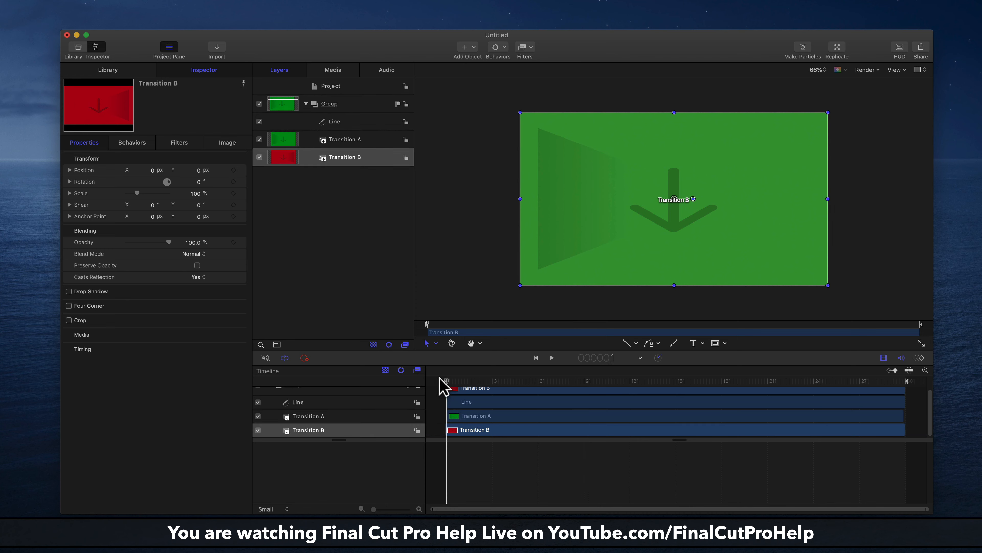
# - Enable Crop on Transition A and keyframe its Top crop at 0 on frame 1
pyautogui.click(339, 138)
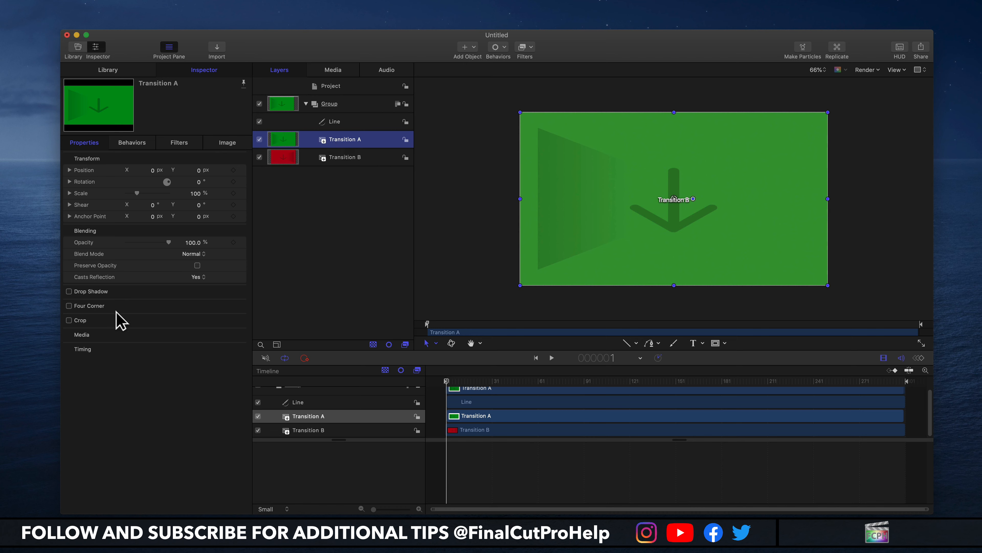
pyautogui.click(69, 320)
pyautogui.click(229, 320)
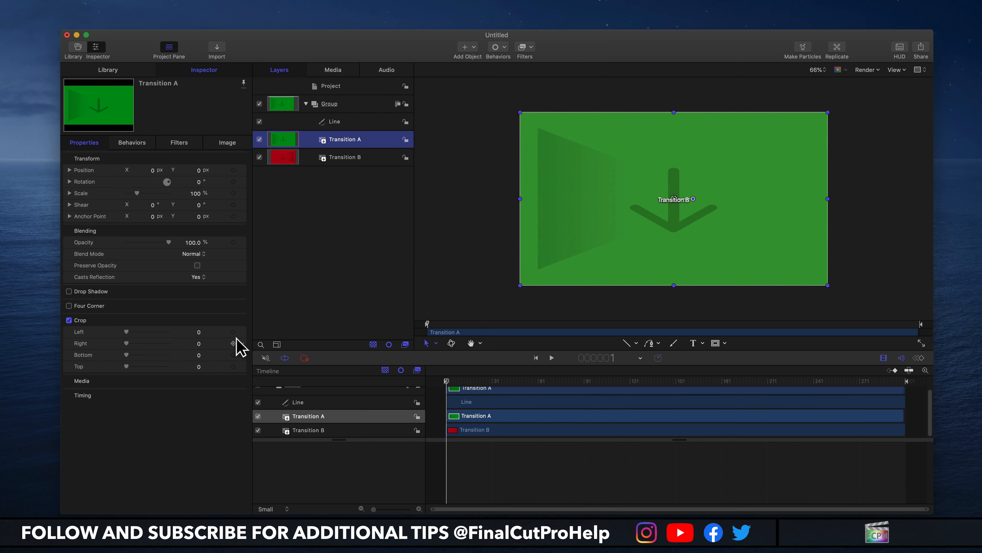
pyautogui.moveTo(127, 366); pyautogui.dragTo(174, 374)
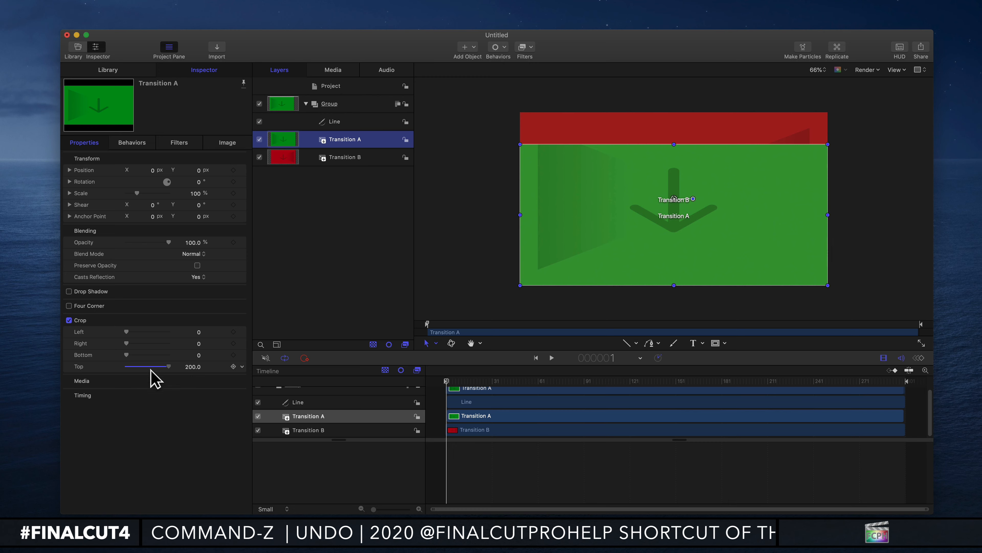
pyautogui.press('super+z')
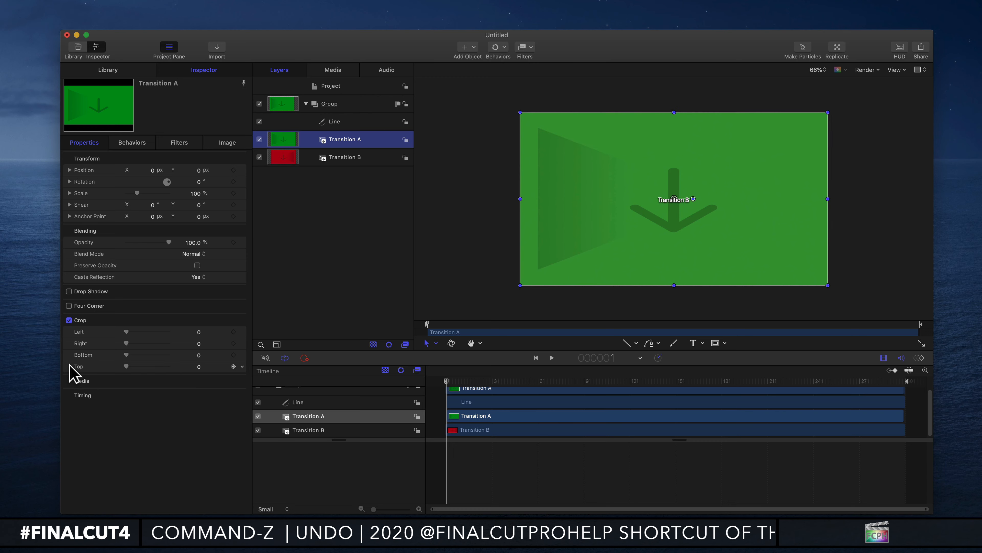
pyautogui.click(233, 366)
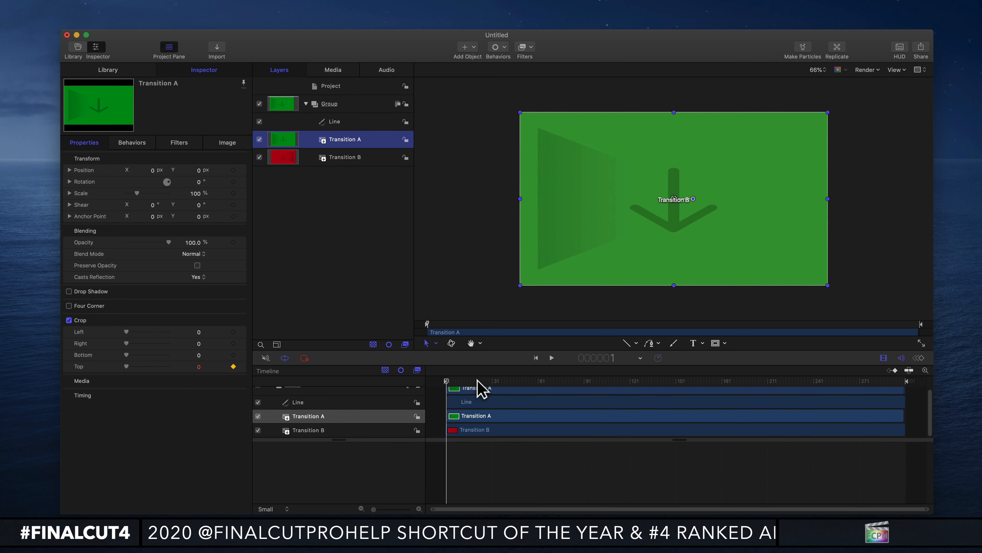
# - Raise Transition A's Top crop at the end of the timeline, and set it to 406.9 at frame 125 to meet the line
pyautogui.moveTo(475, 380); pyautogui.dragTo(917, 417)
pyautogui.moveTo(199, 366); pyautogui.dragTo(241, 362)
pyautogui.moveTo(696, 382); pyautogui.dragTo(635, 381)
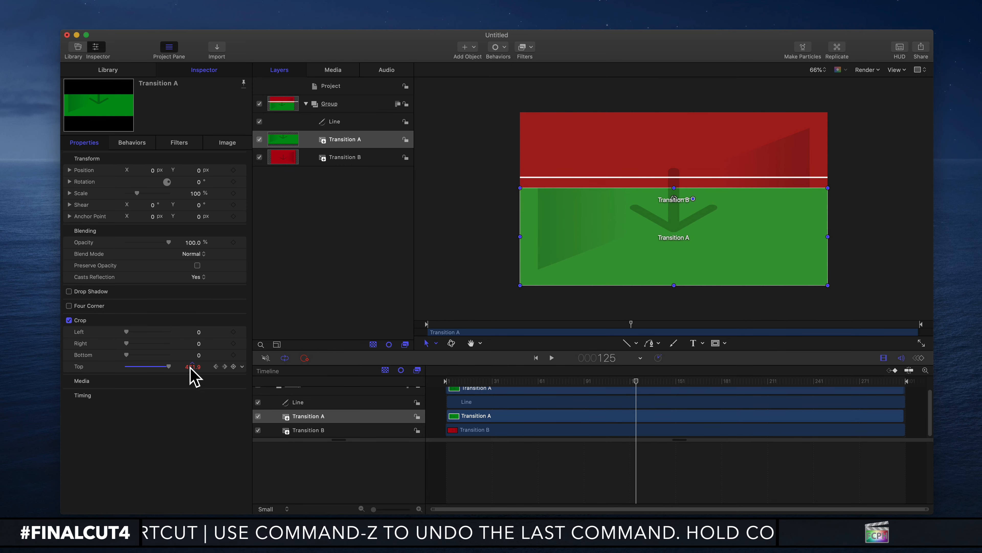
pyautogui.moveTo(193, 367); pyautogui.dragTo(192, 364)
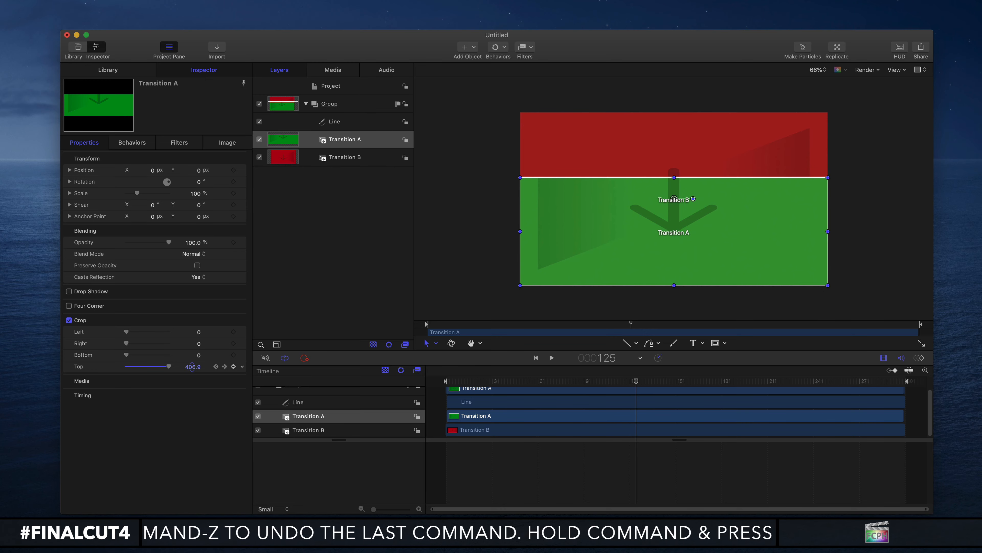
# - Match Transition A's Top crop to the line with 61.0 at frame 47 and 999.2 at frame 240, and preview the wipe
pyautogui.moveTo(571, 381); pyautogui.dragTo(517, 381)
pyautogui.moveTo(192, 366); pyautogui.dragTo(187, 366)
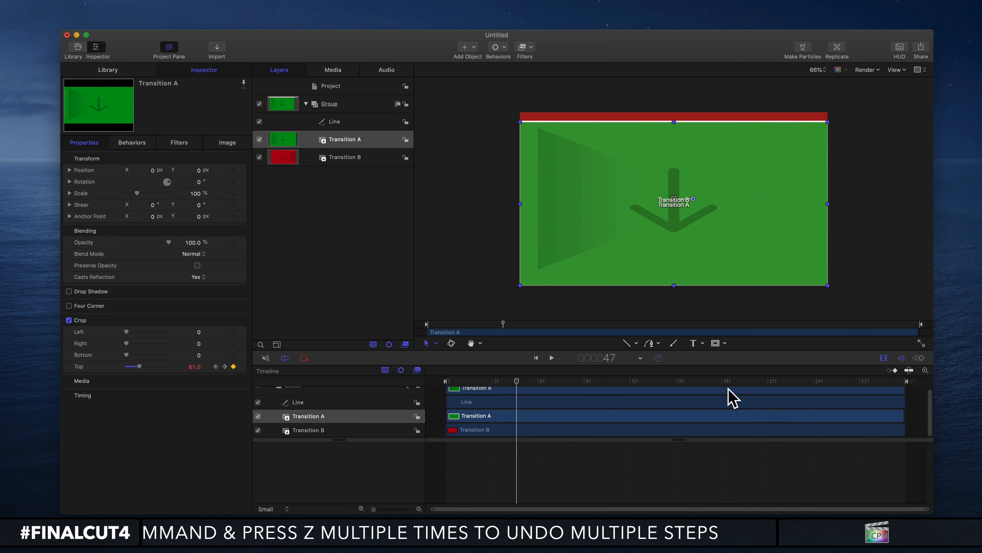
pyautogui.moveTo(732, 381); pyautogui.dragTo(813, 382)
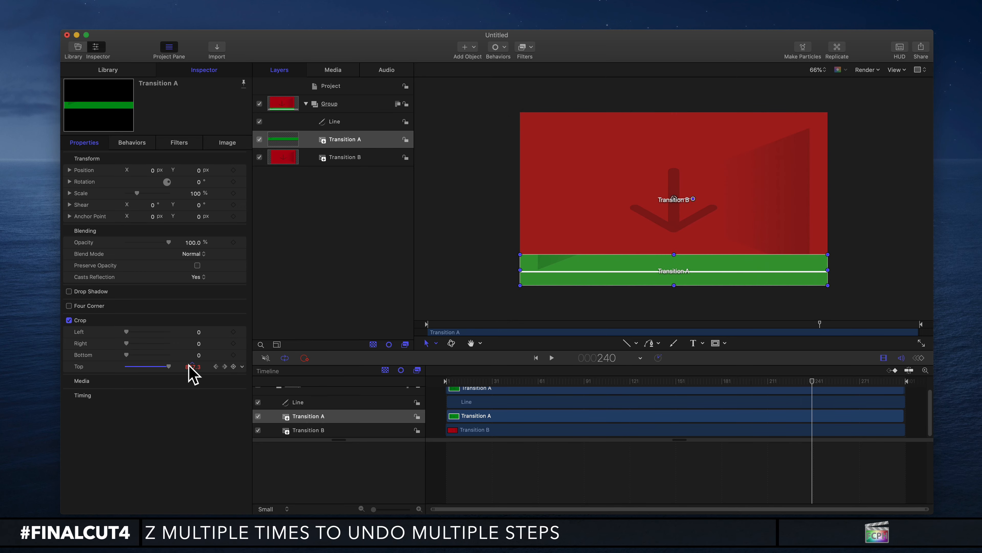
pyautogui.moveTo(193, 366)
pyautogui.mouseDown()
pyautogui.moveTo(185, 367)
pyautogui.moveTo(208, 366)
pyautogui.moveTo(193, 366)
pyautogui.mouseUp()
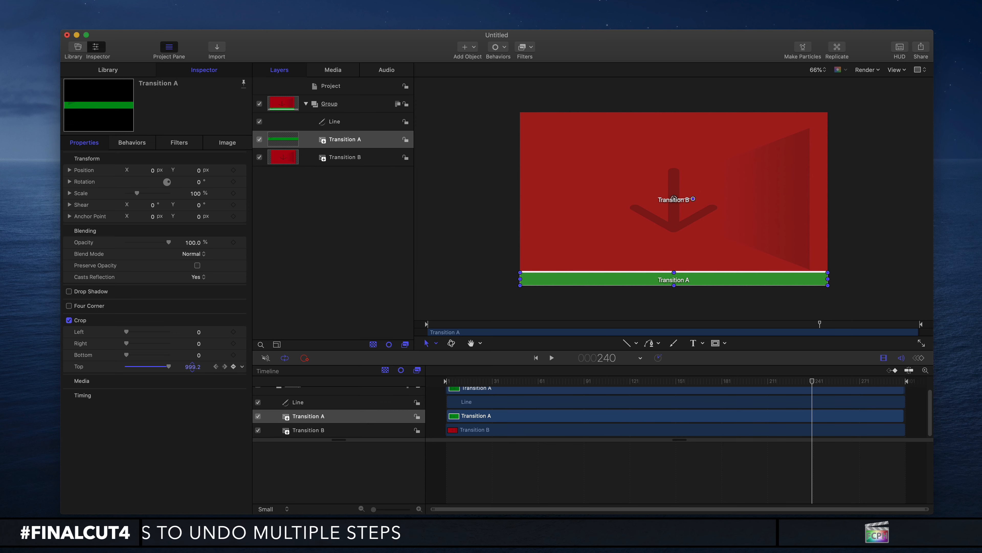
pyautogui.click(777, 381)
pyautogui.moveTo(777, 381); pyautogui.dragTo(431, 340)
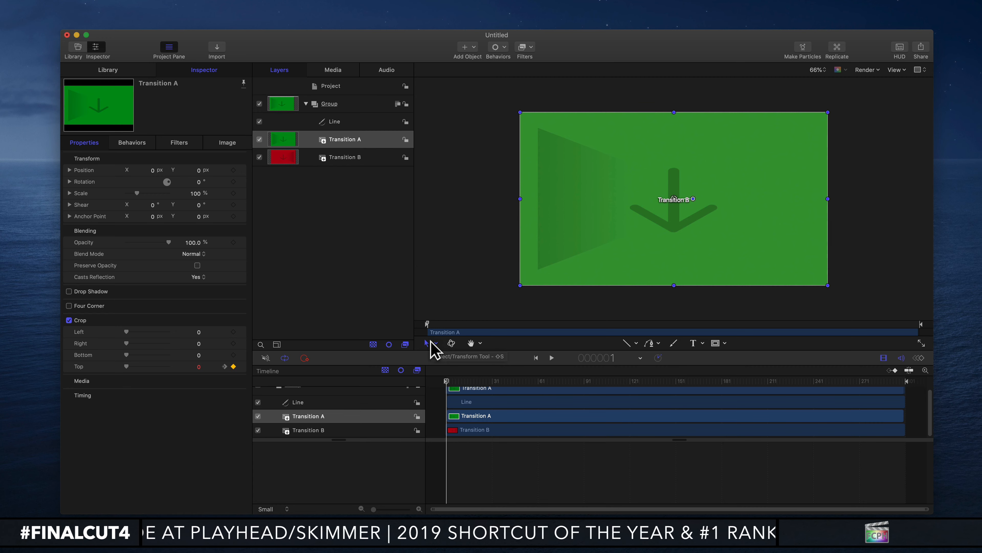
pyautogui.press('super+s')
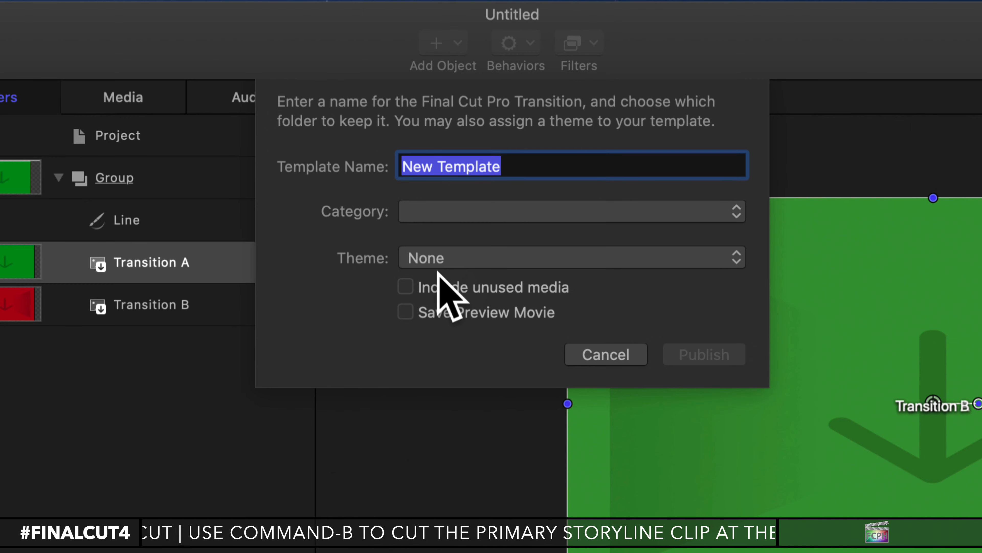
pyautogui.write('Top Down Transition')
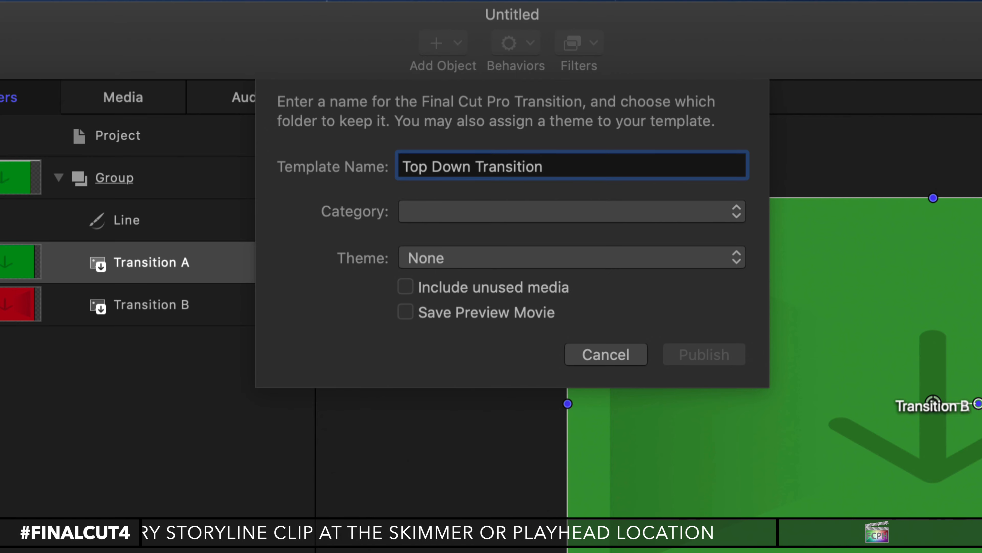
pyautogui.click(466, 214)
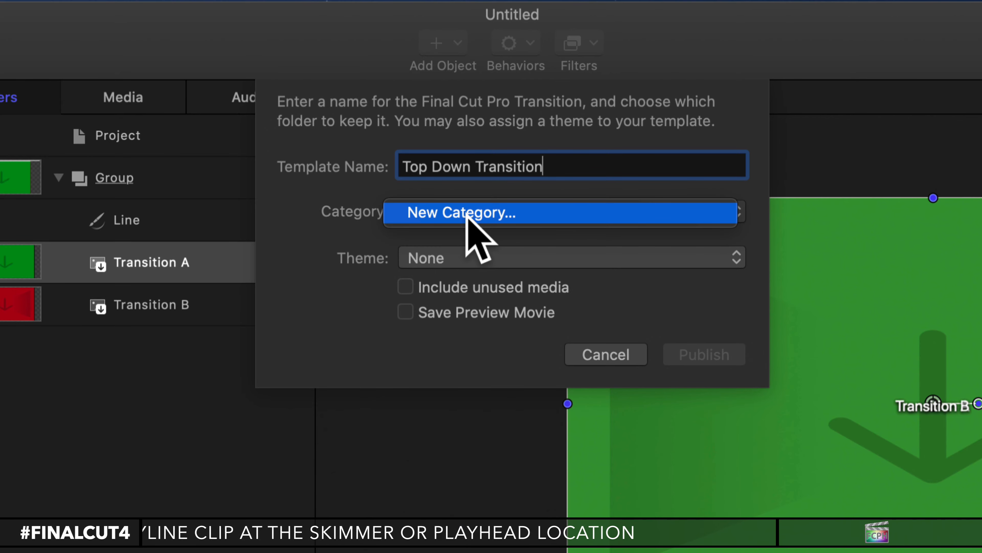
pyautogui.click(427, 214)
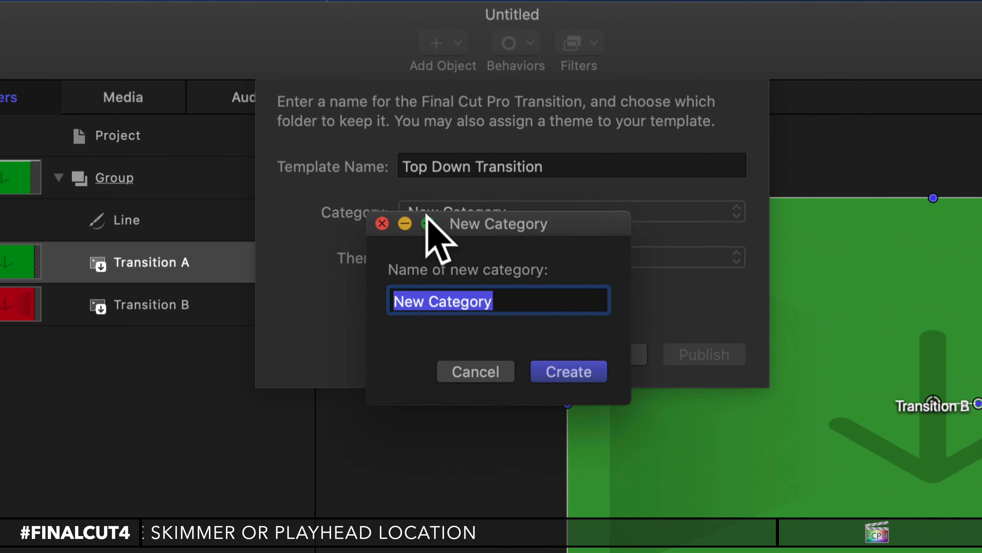
pyautogui.write('@')
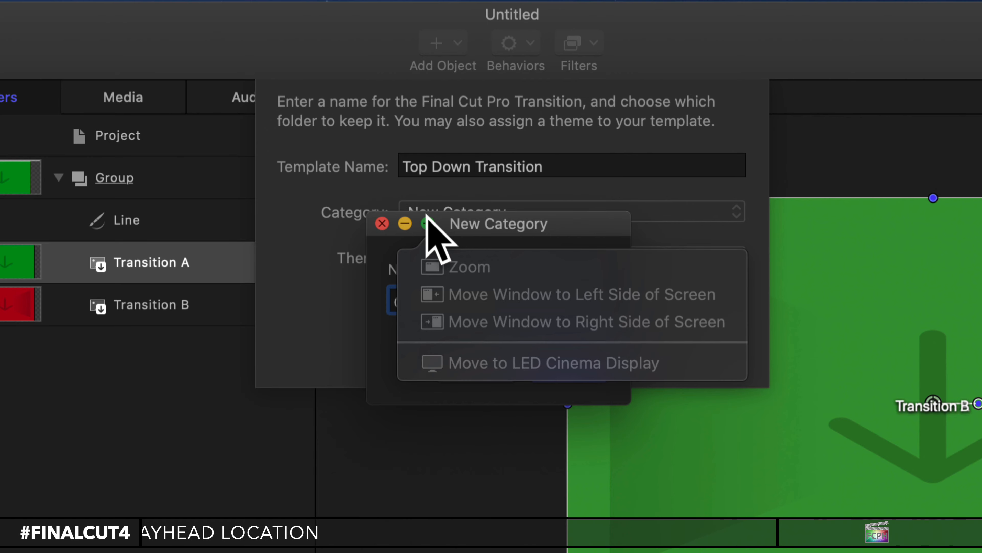
pyautogui.click(426, 221)
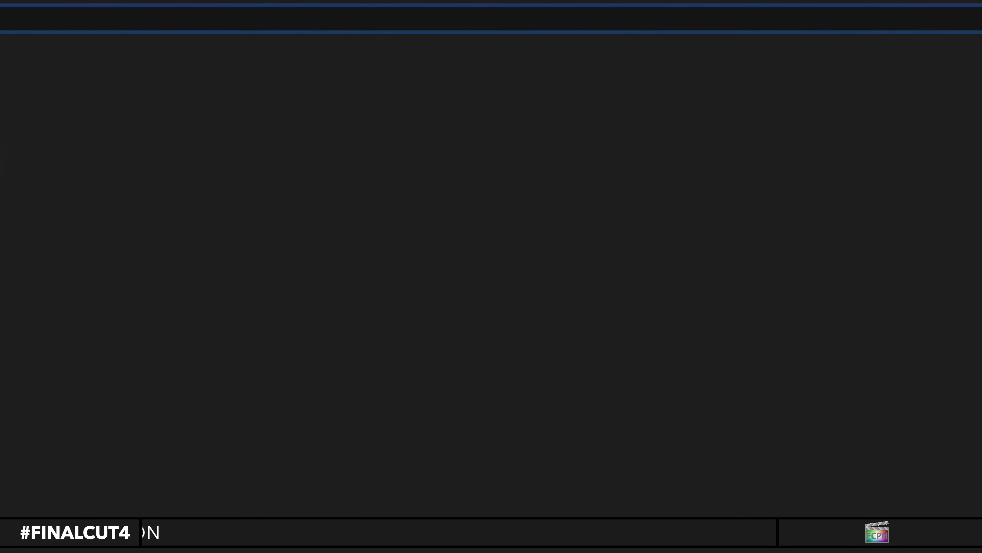
pyautogui.write('FinalCutProHelp')
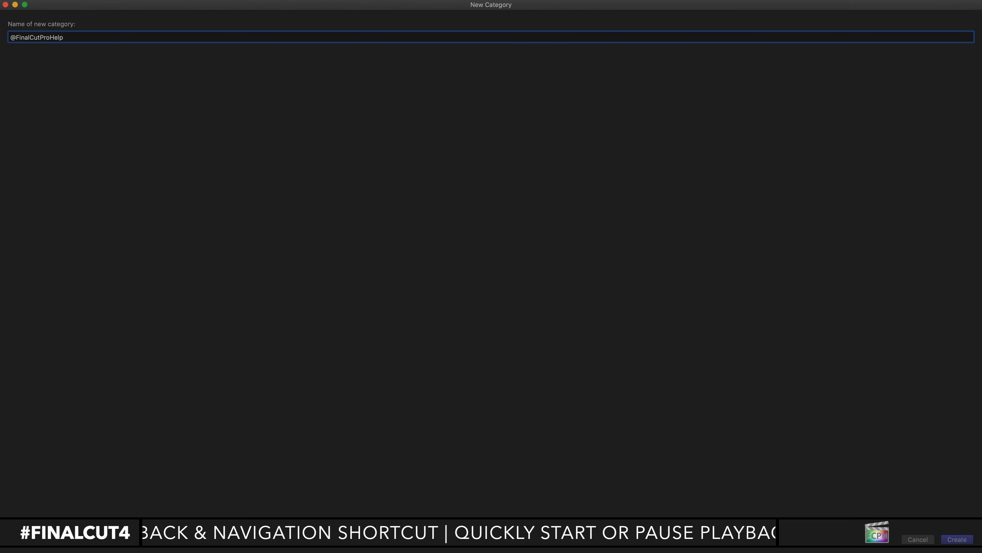
pyautogui.press('Return')
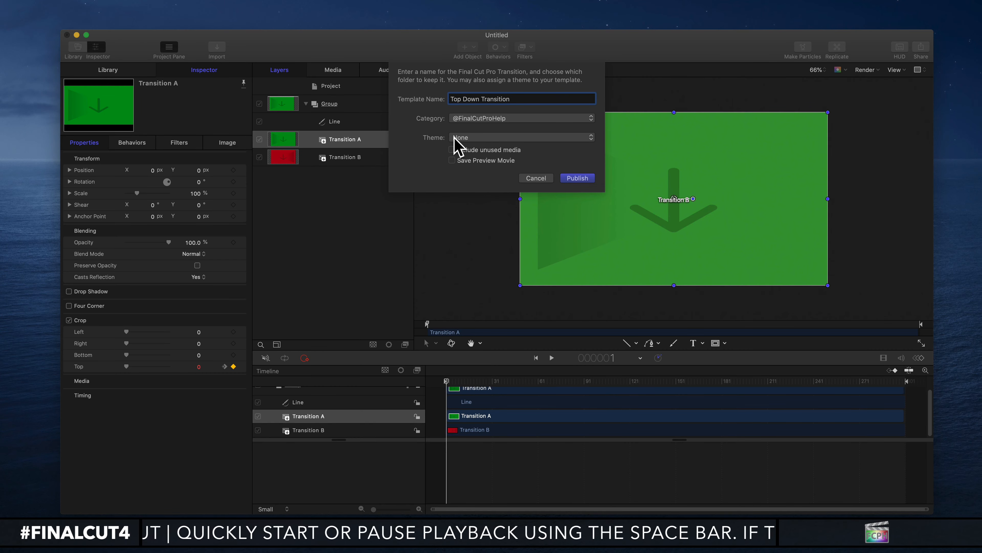
# - Assign the template to a new theme named Wipes and publish it
pyautogui.click(454, 139)
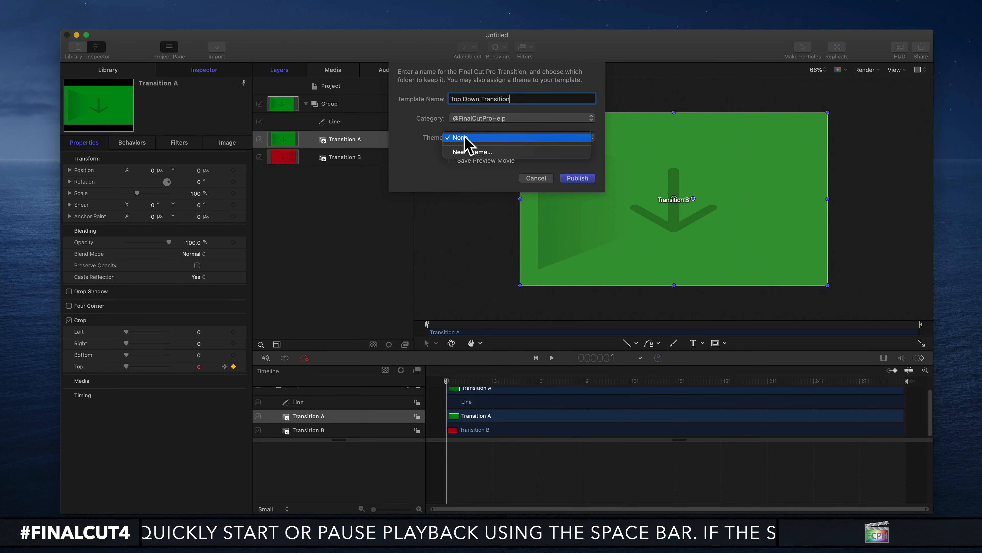
pyautogui.click(470, 152)
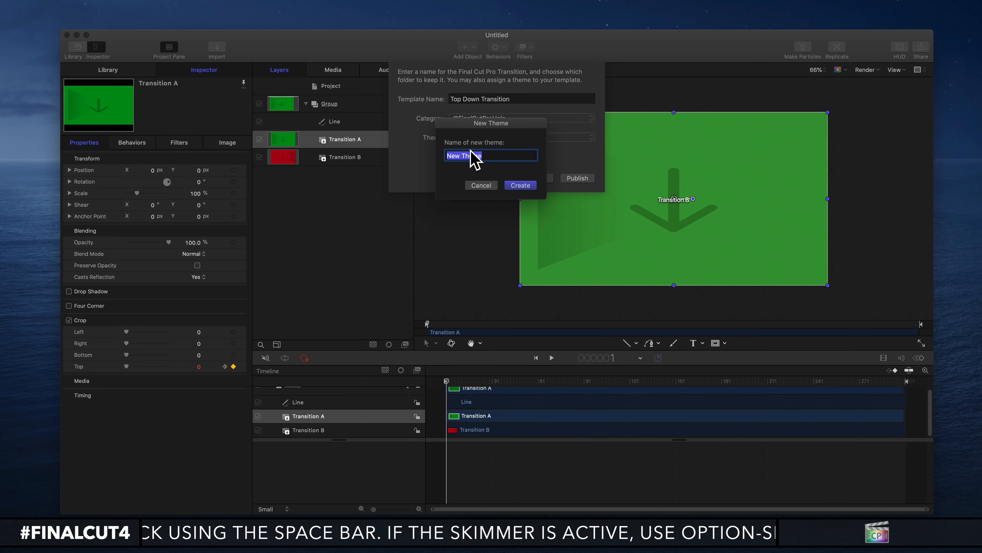
pyautogui.write('Wipes')
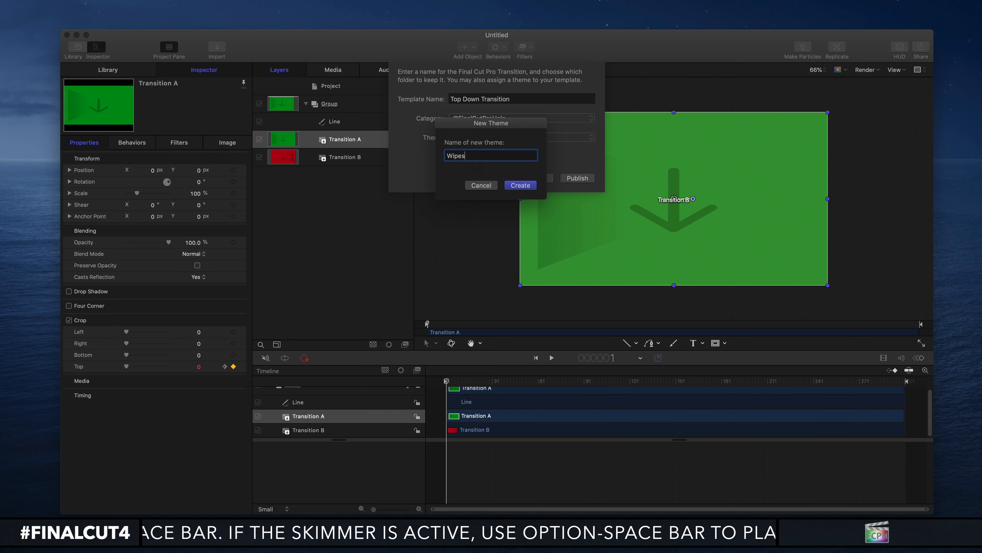
pyautogui.click(522, 185)
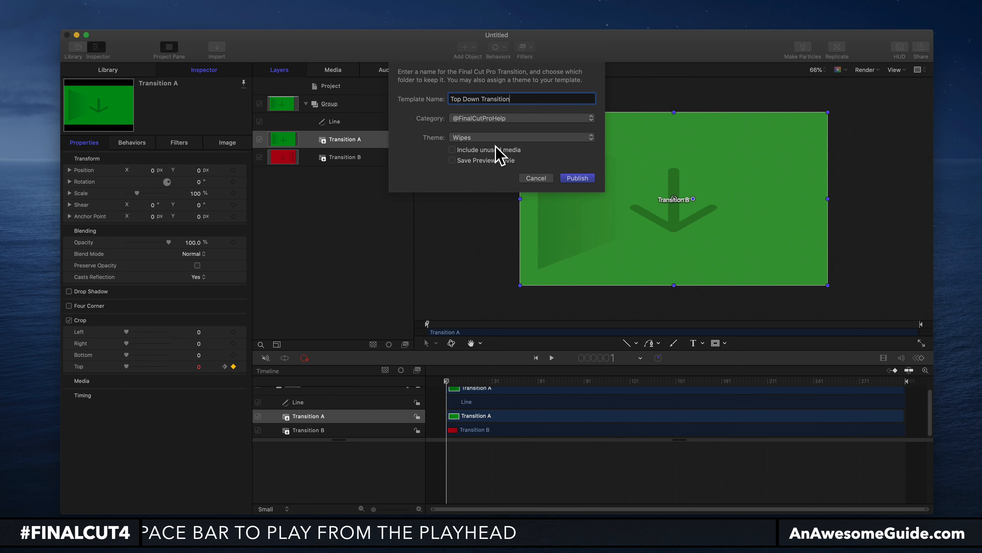
pyautogui.click(584, 179)
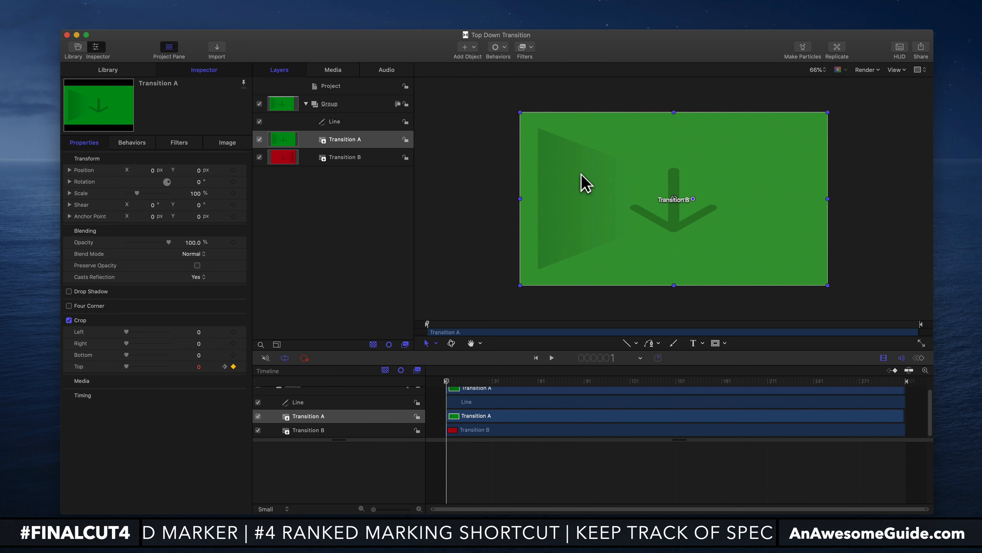
# - Quit Motion and switch to Final Cut Pro
pyautogui.press('super+q')
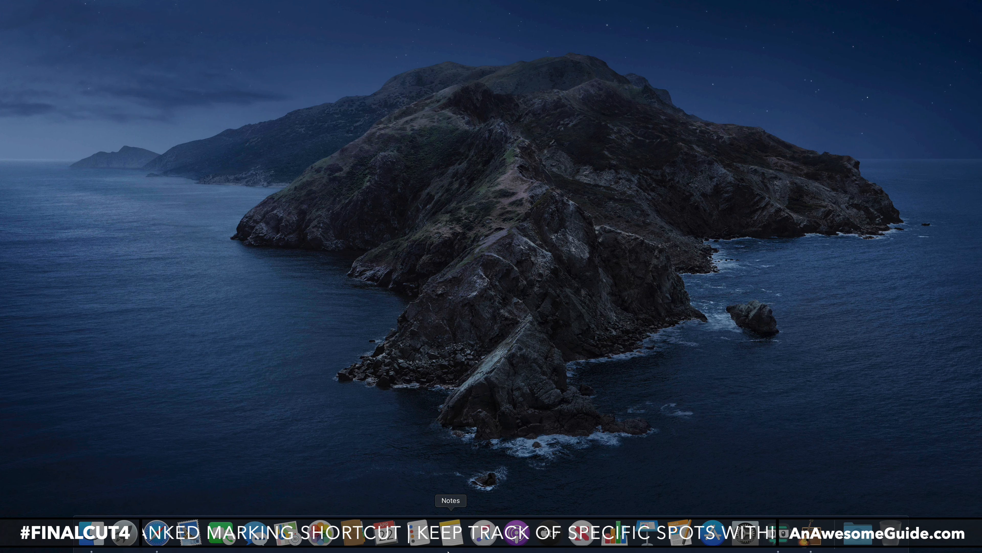
pyautogui.press('super+space')
pyautogui.write('Final Cut Pro')
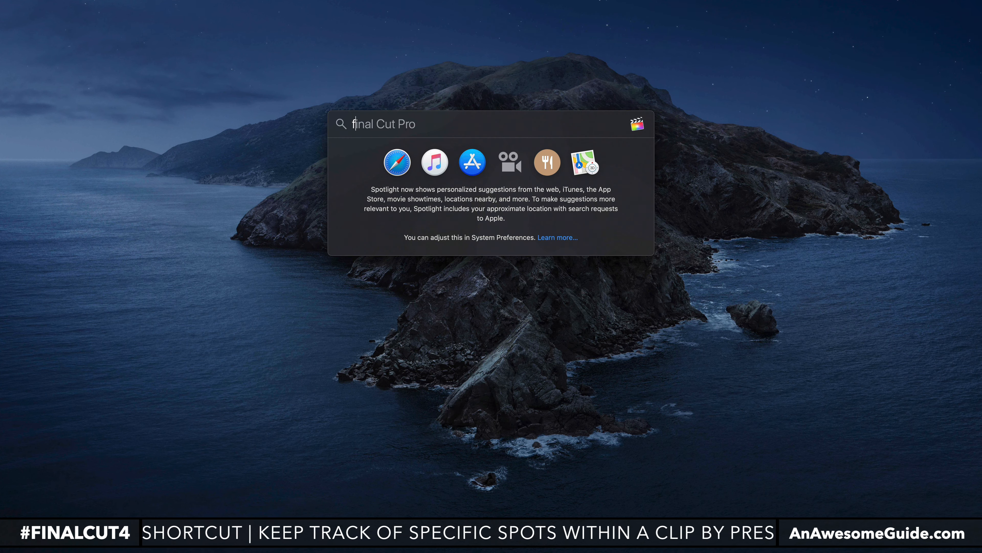
pyautogui.press('Return')
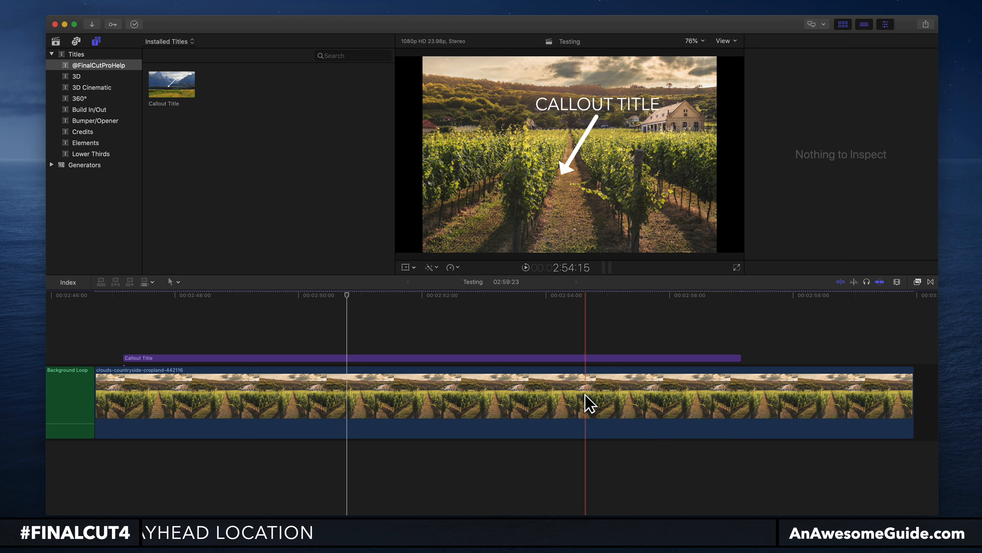
# - Show the Stock Library media, fit the whole Testing project in the timeline, and display each browser clip as a single thumbnail
pyautogui.press('super+minus')
pyautogui.hscroll(2, 587, 401)
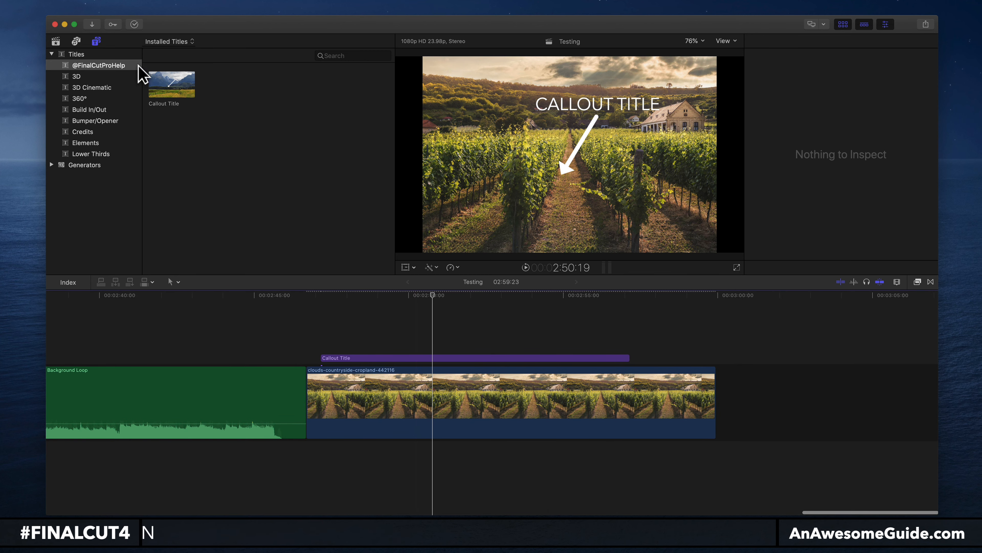
pyautogui.click(56, 41)
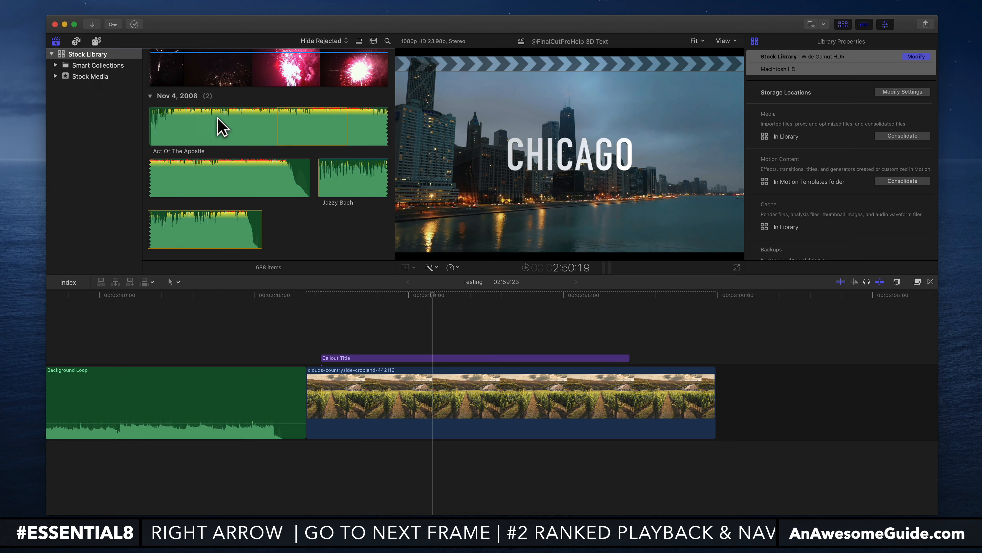
pyautogui.scroll(-15, 221, 128)
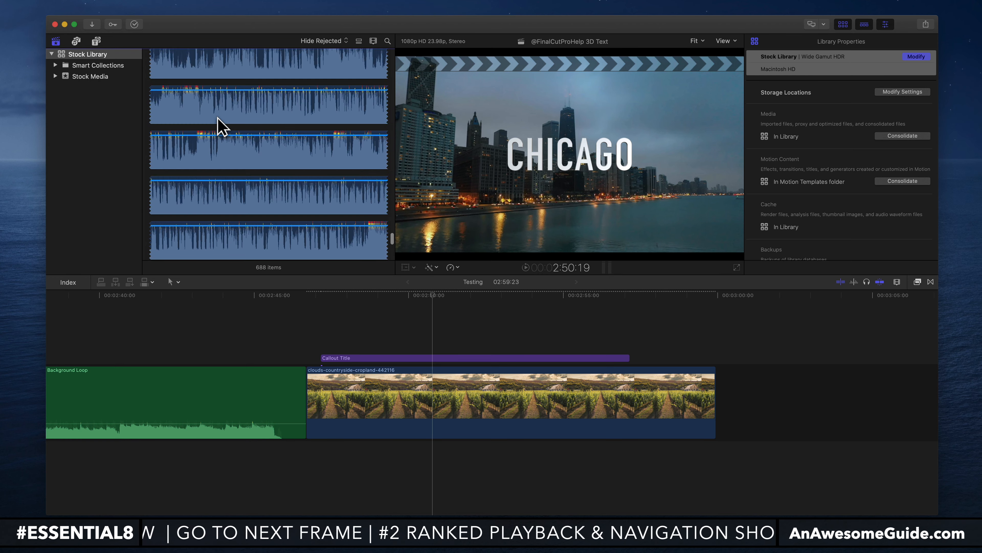
pyautogui.rightClick(218, 118)
pyautogui.click(209, 107)
pyautogui.hotkey('shift', 'z')
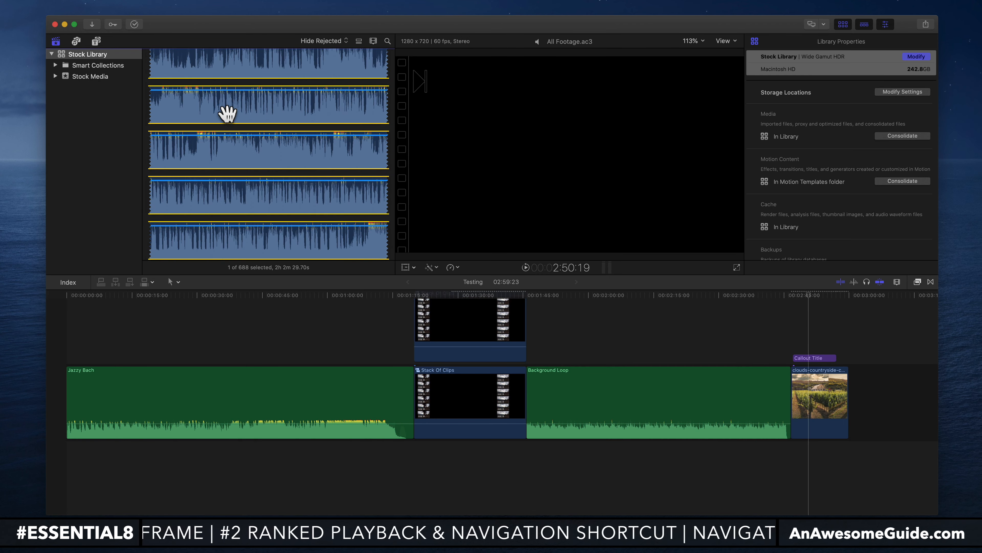
pyautogui.click(351, 202)
pyautogui.hotkey('shift', 'z')
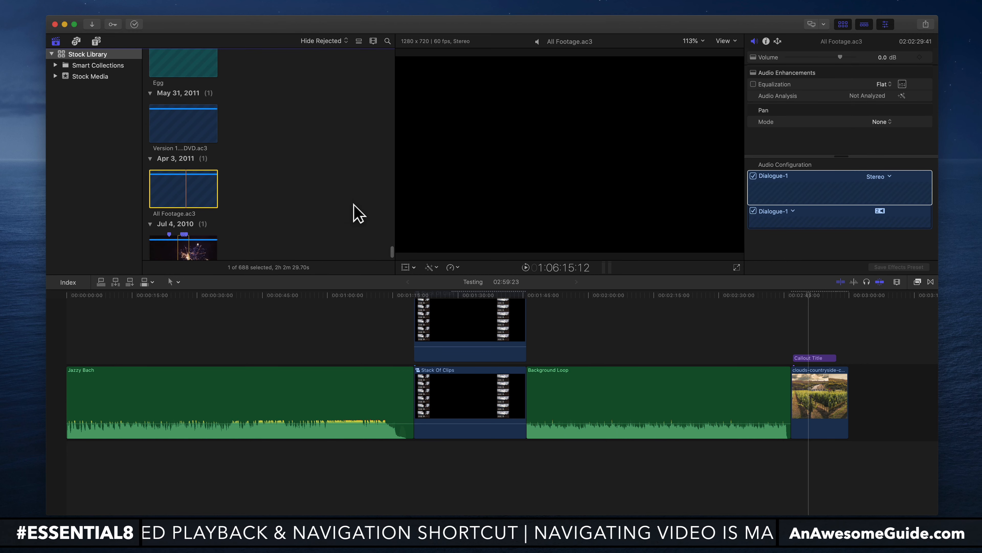
# - Find the Squinty dog photo in the Stock Library and add it at the end of the Testing timeline after the clouds-countryside clip
pyautogui.scroll(10, 218, 183)
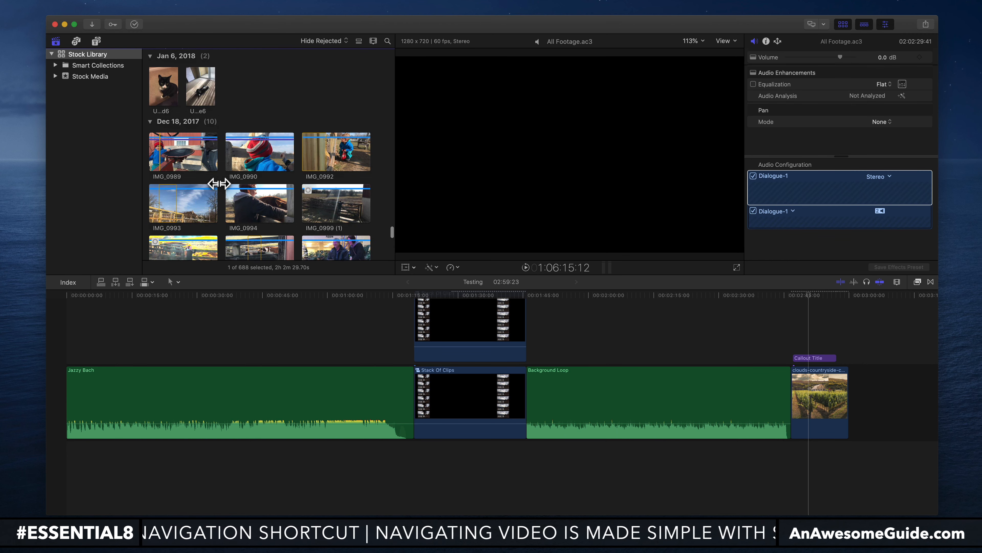
pyautogui.scroll(-5, 219, 183)
pyautogui.click(342, 123)
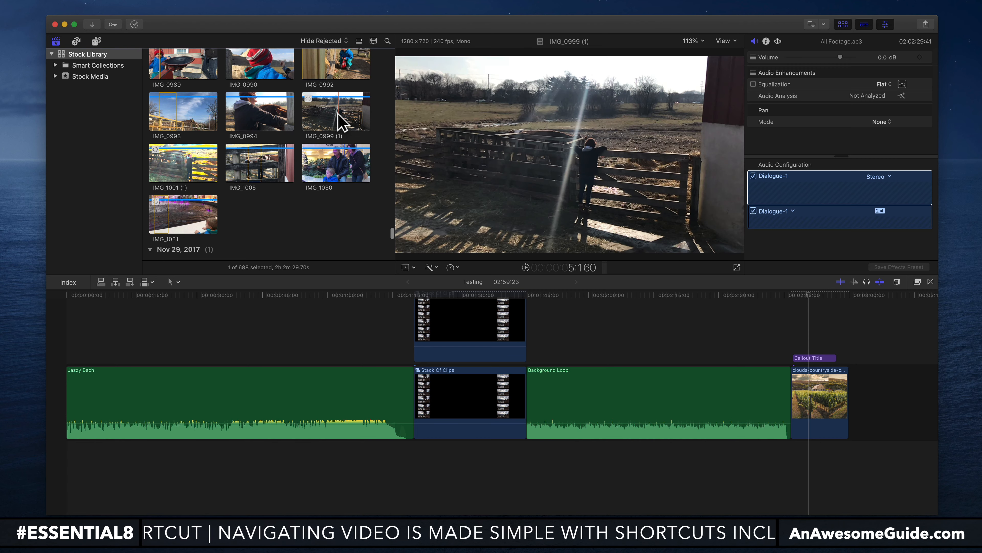
pyautogui.scroll(10, 342, 123)
pyautogui.scroll(-5, 343, 123)
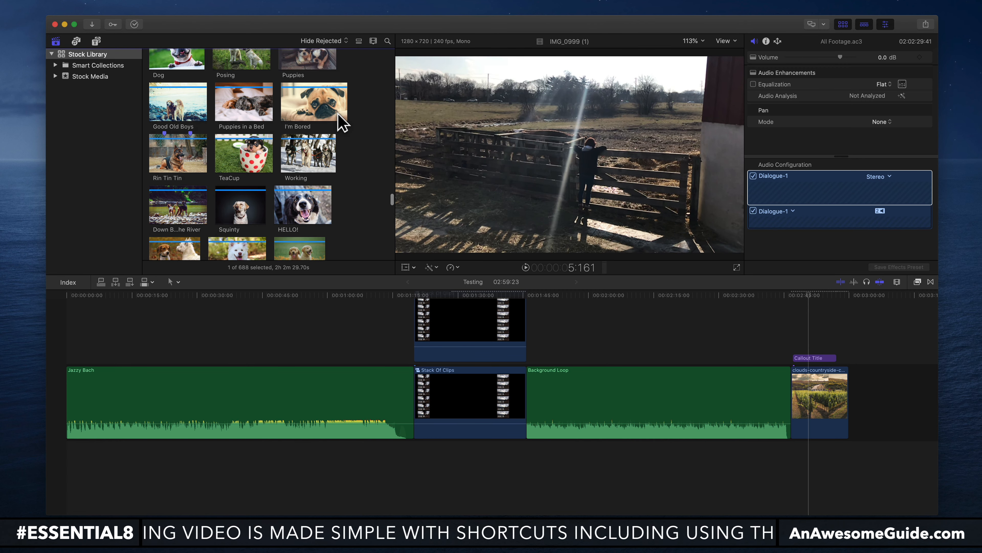
pyautogui.click(227, 211)
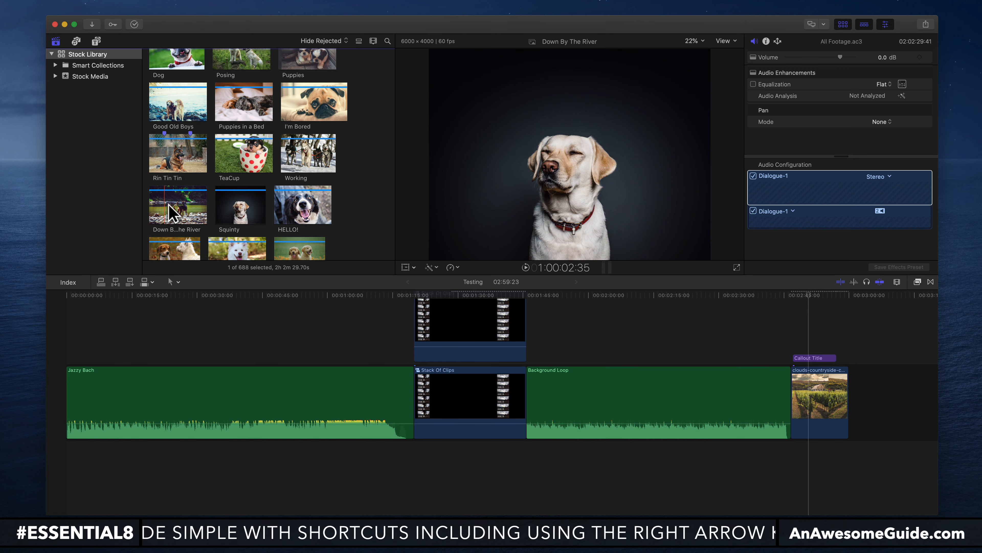
pyautogui.click(246, 211)
pyautogui.moveTo(244, 201); pyautogui.dragTo(908, 402)
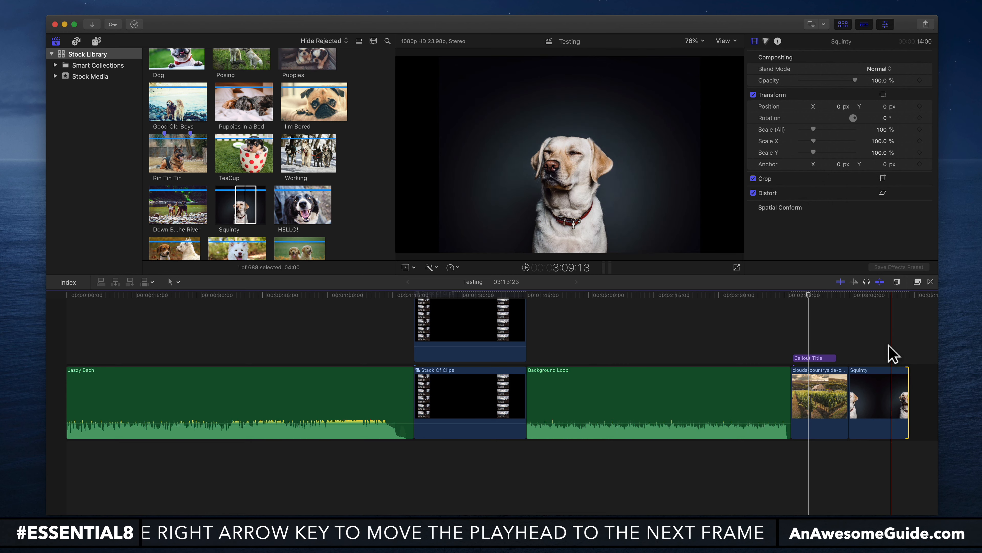
pyautogui.press('super+equal')
pyautogui.press('super+equal')
pyautogui.press('super+equal')
pyautogui.press('super+equal')
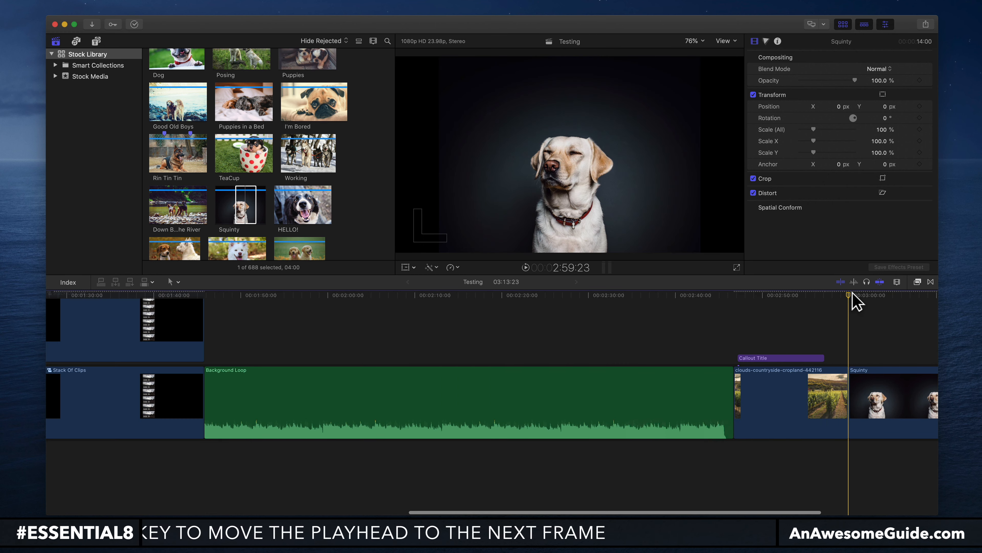
pyautogui.press('super+minus')
pyautogui.press('super+minus')
pyautogui.press('super+minus')
pyautogui.press('super+minus')
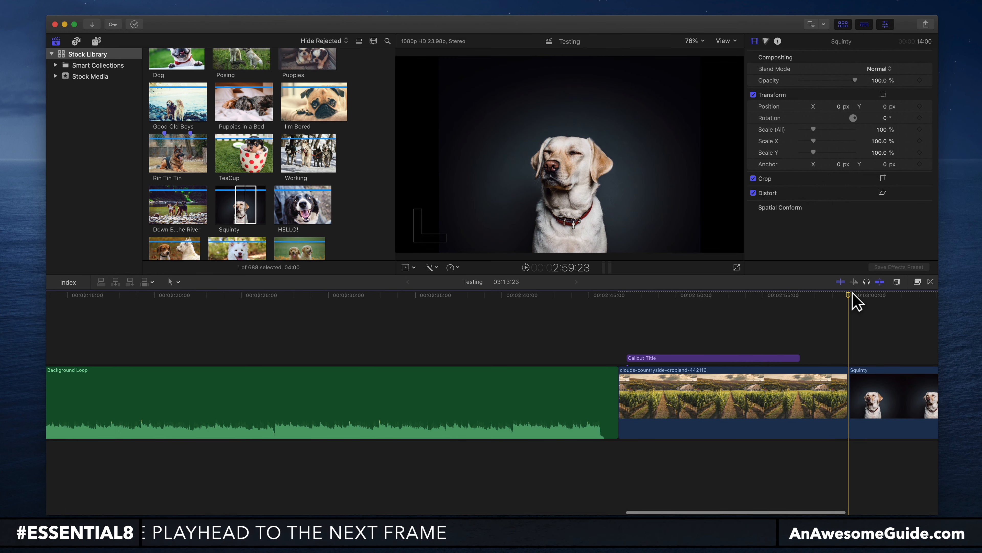
pyautogui.click(930, 282)
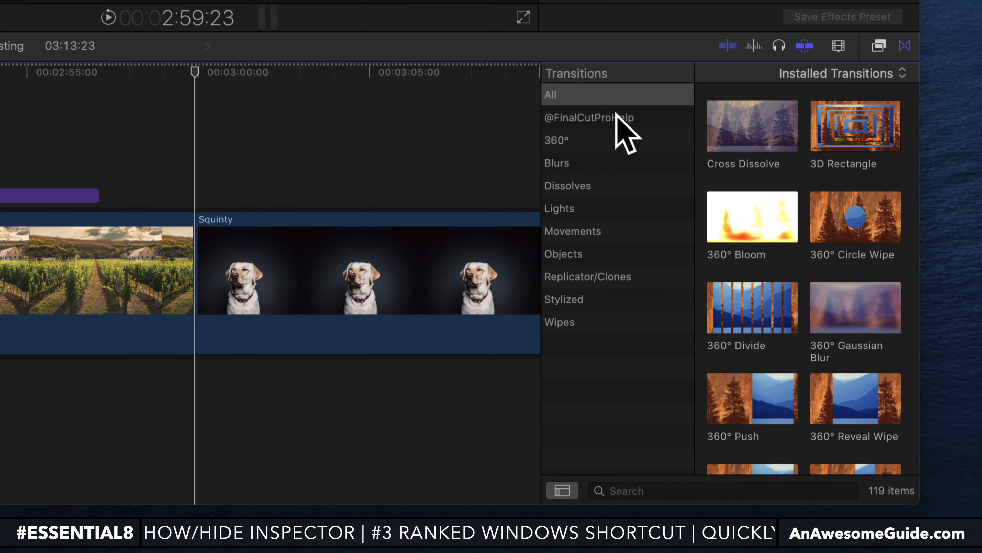
pyautogui.click(581, 117)
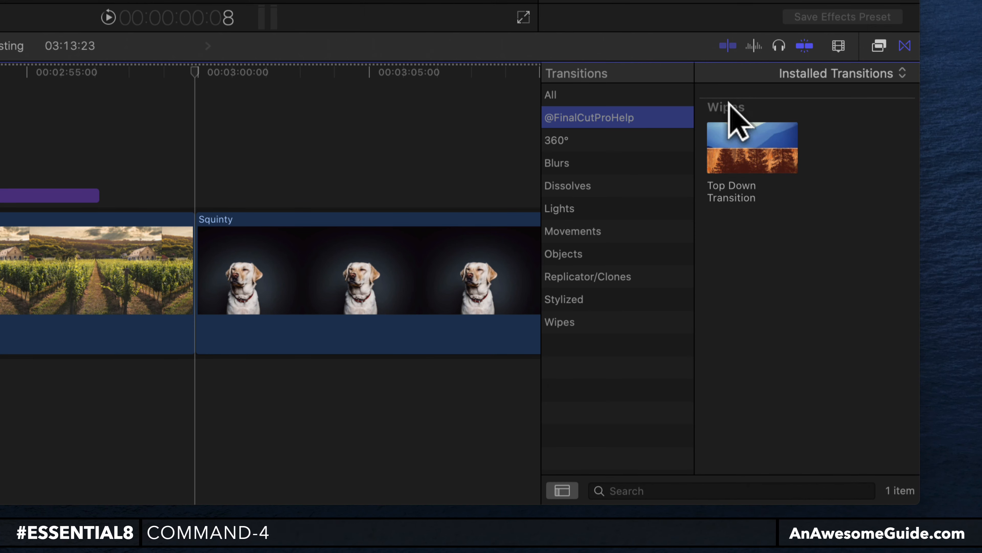
# - Examine the installed transitions in the All, Dissolves, Lights, Movements, Objects, Replicator/Clones and Stylized categories, including the themes under Stylized
pyautogui.click(567, 94)
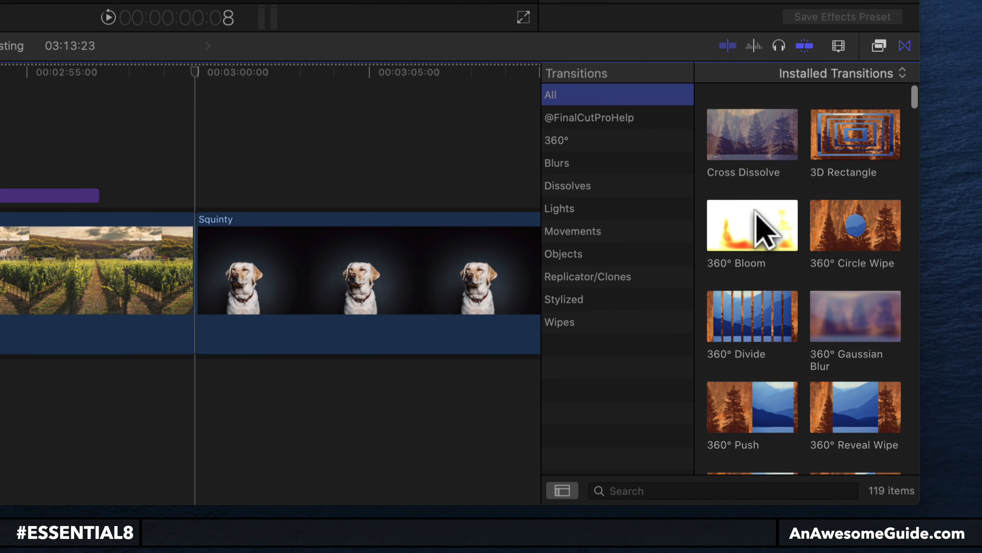
pyautogui.click(590, 189)
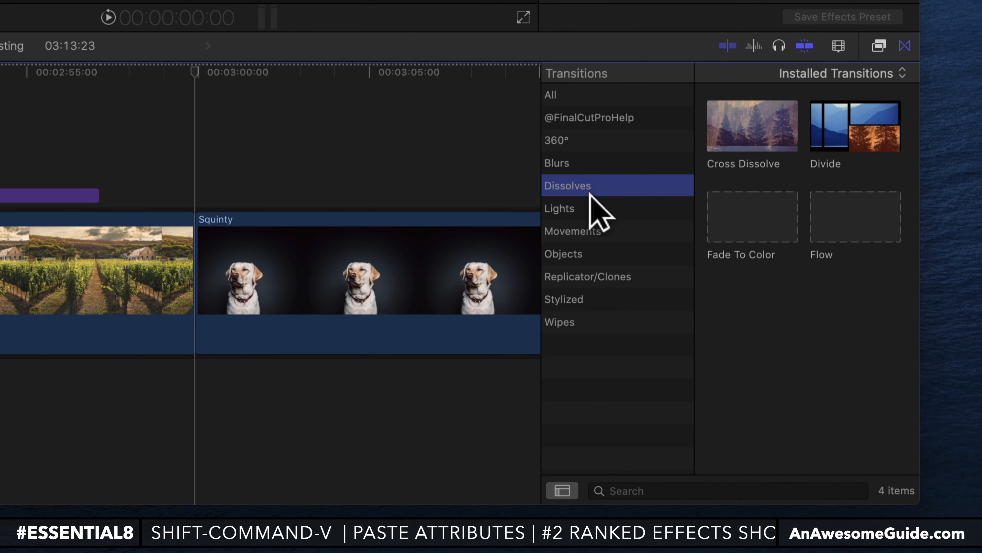
pyautogui.click(588, 209)
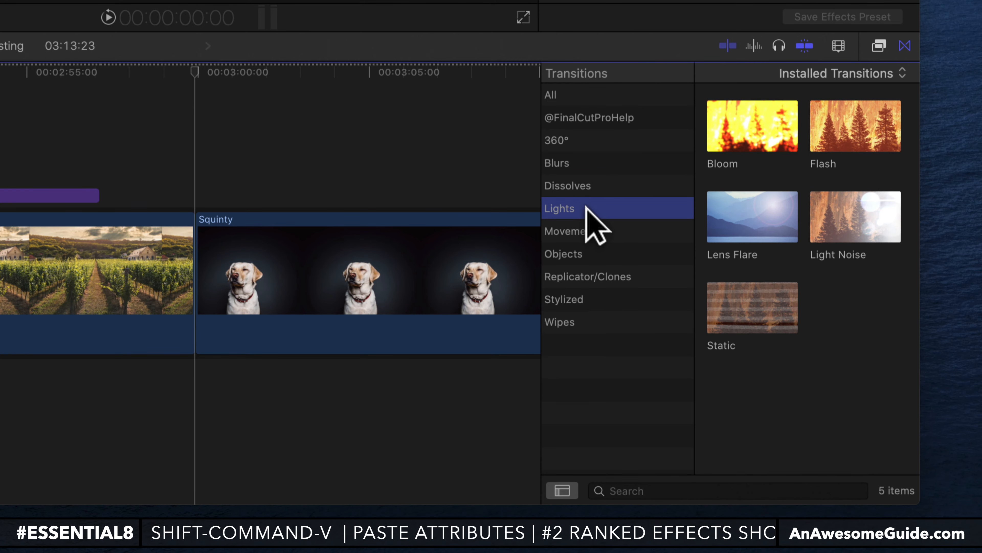
pyautogui.click(588, 231)
pyautogui.click(588, 254)
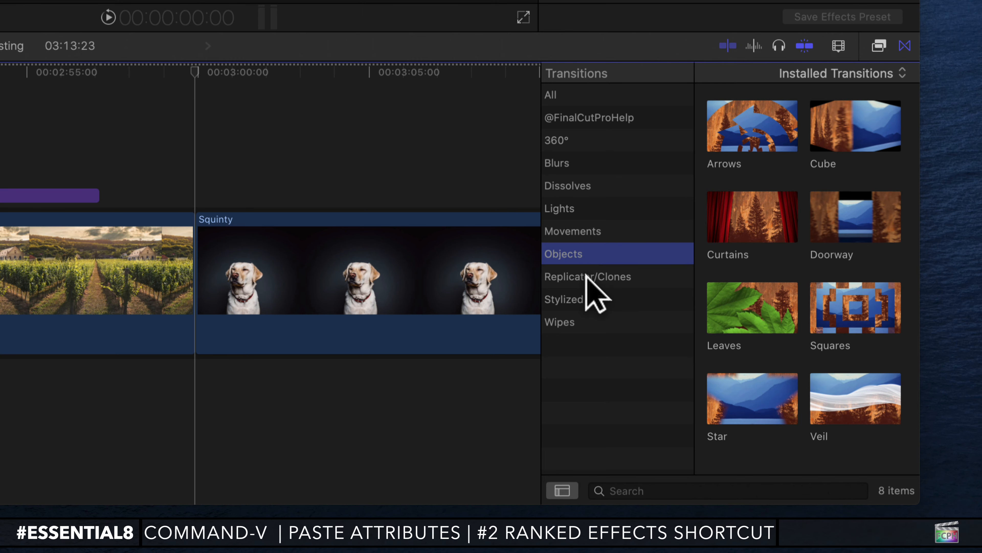
pyautogui.click(587, 276)
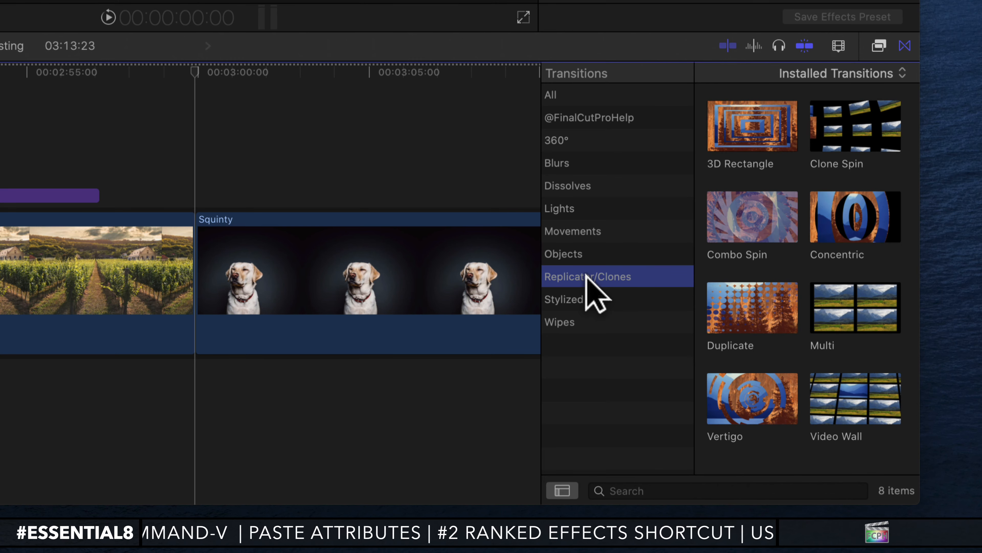
pyautogui.click(585, 299)
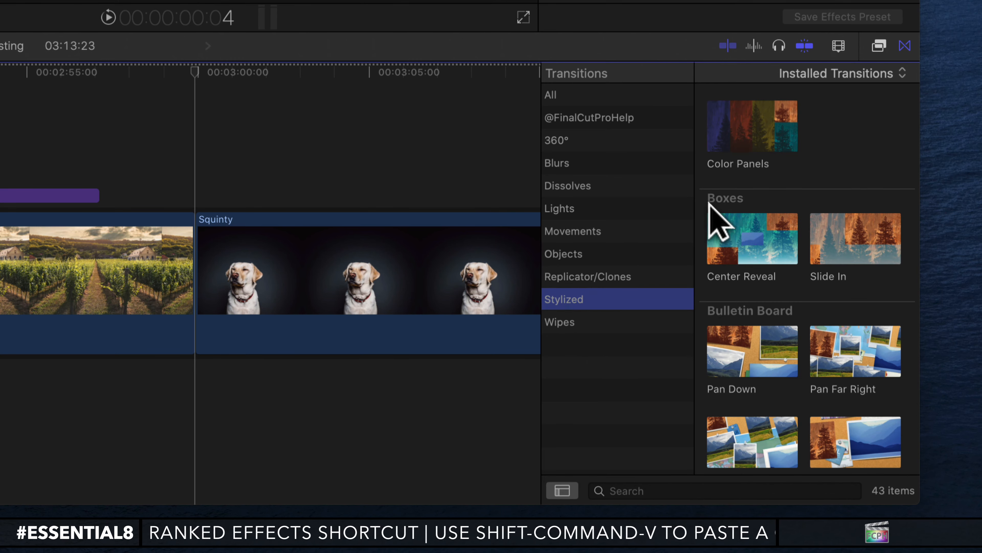
pyautogui.scroll(-2, 727, 314)
pyautogui.scroll(-10, 734, 329)
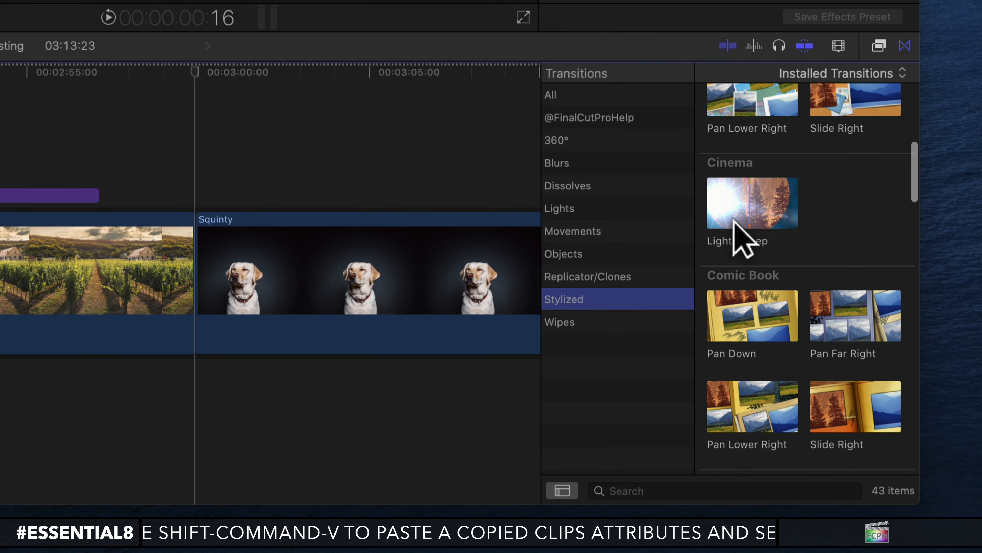
pyautogui.scroll(10, 734, 281)
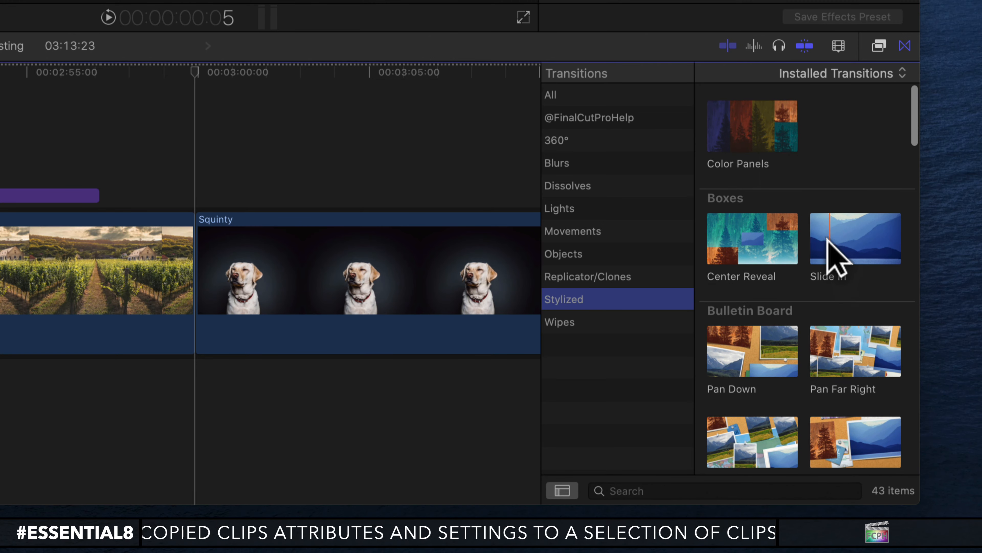
pyautogui.click(589, 110)
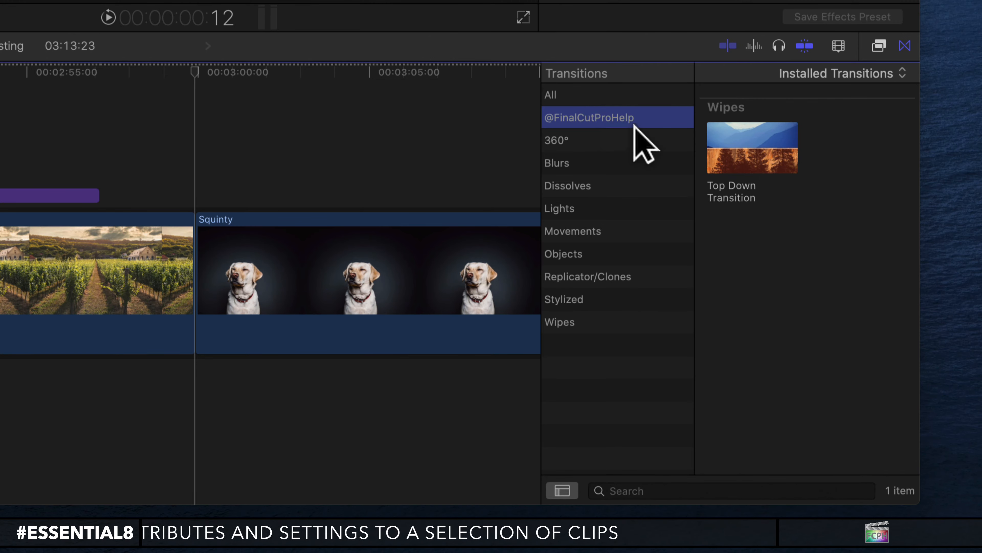
pyautogui.moveTo(763, 157); pyautogui.dragTo(253, 248)
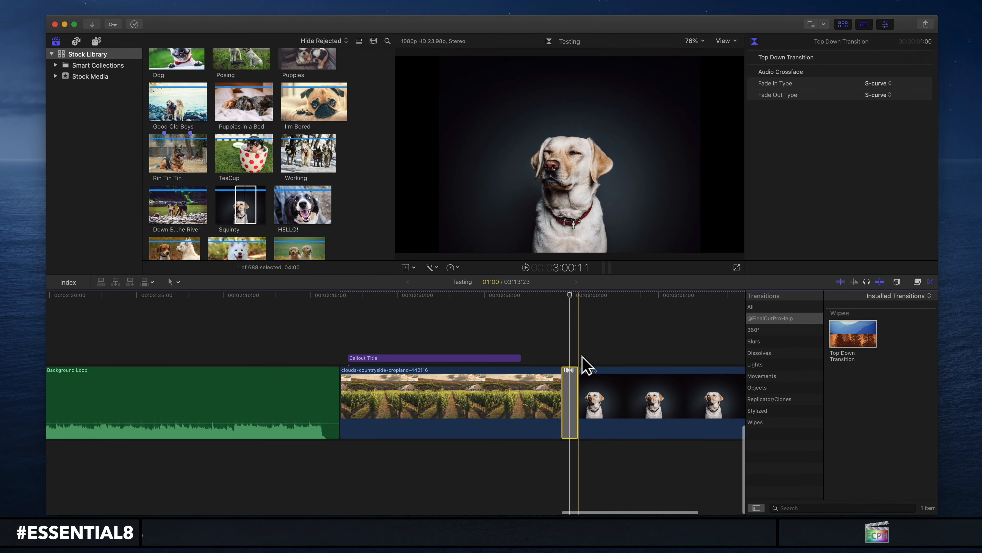
pyautogui.click(561, 295)
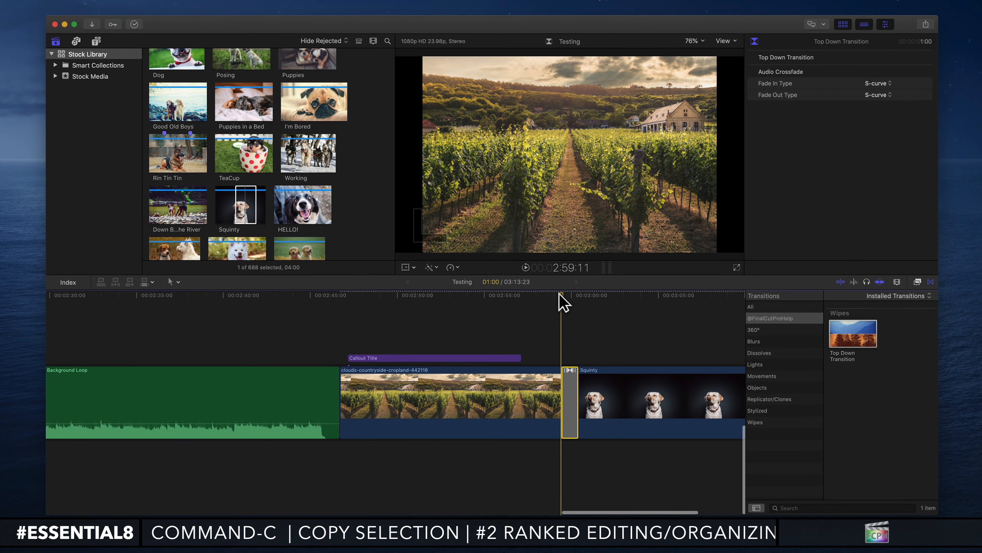
pyautogui.press('space')
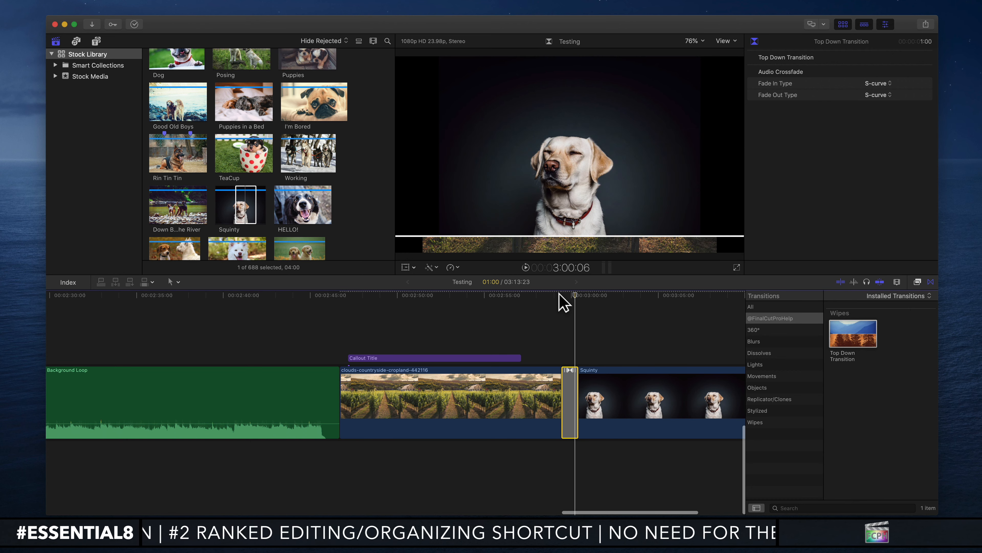
# - Mark a range of about 4 seconds from the end of the vineyard clip into Squinty and play through the transition
pyautogui.moveTo(559, 294); pyautogui.dragTo(537, 294)
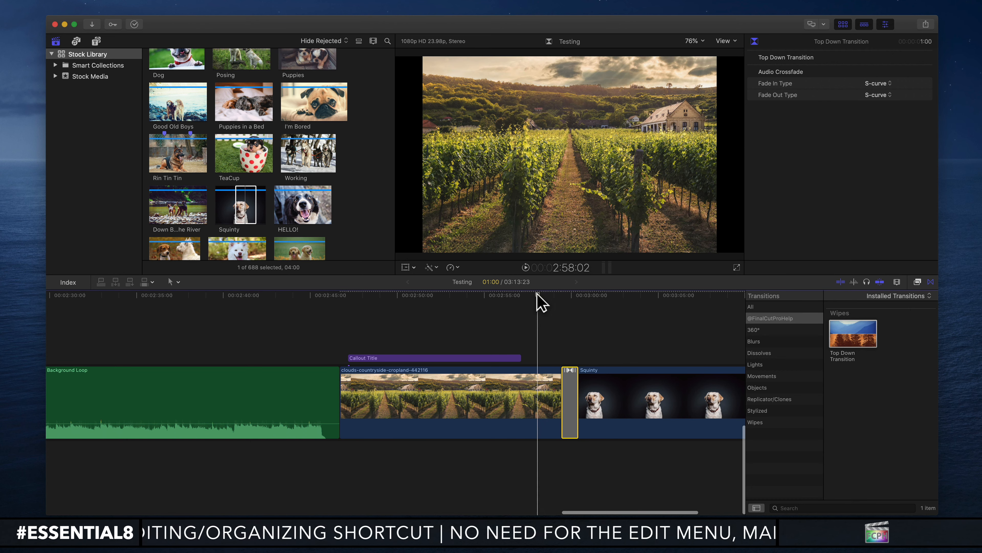
pyautogui.click(595, 301)
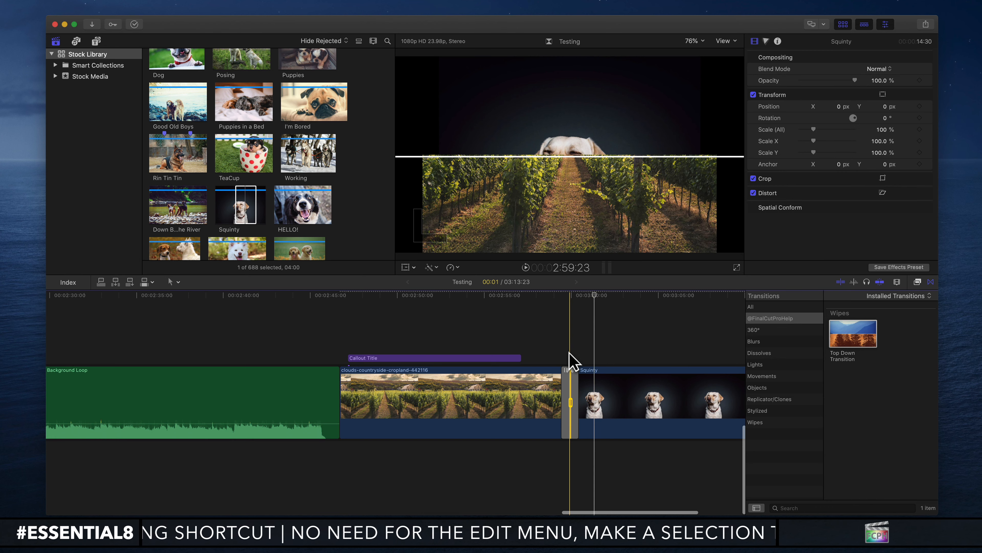
pyautogui.press('i')
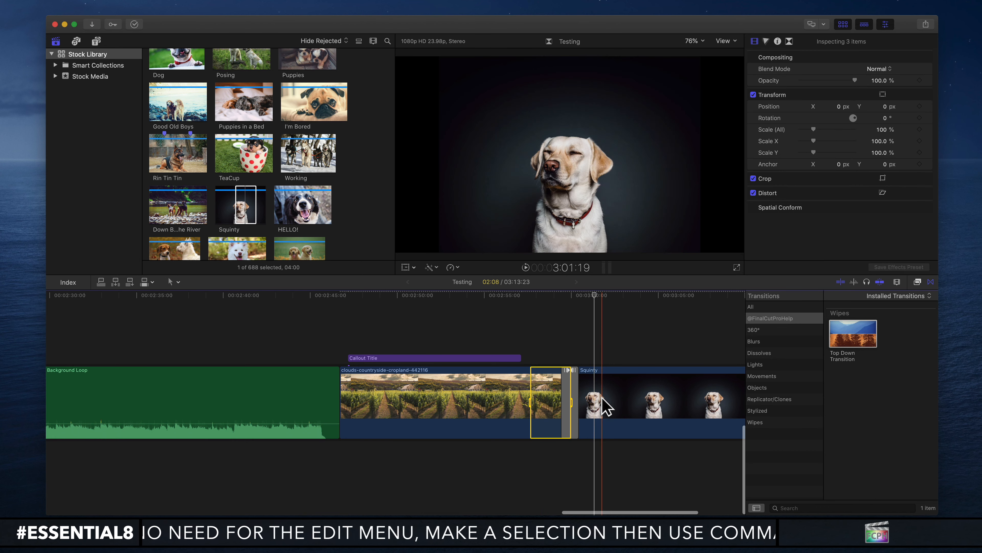
pyautogui.press('o')
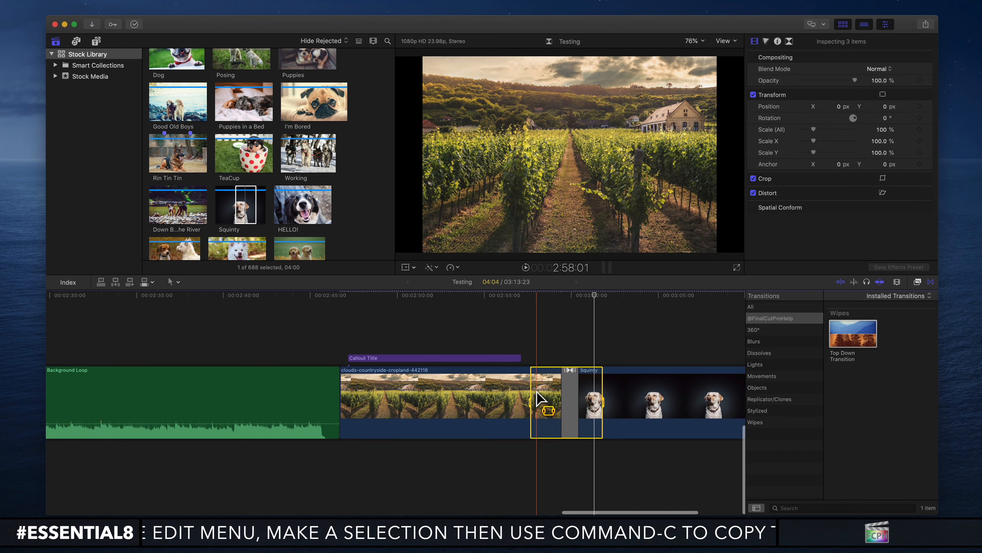
pyautogui.press('space')
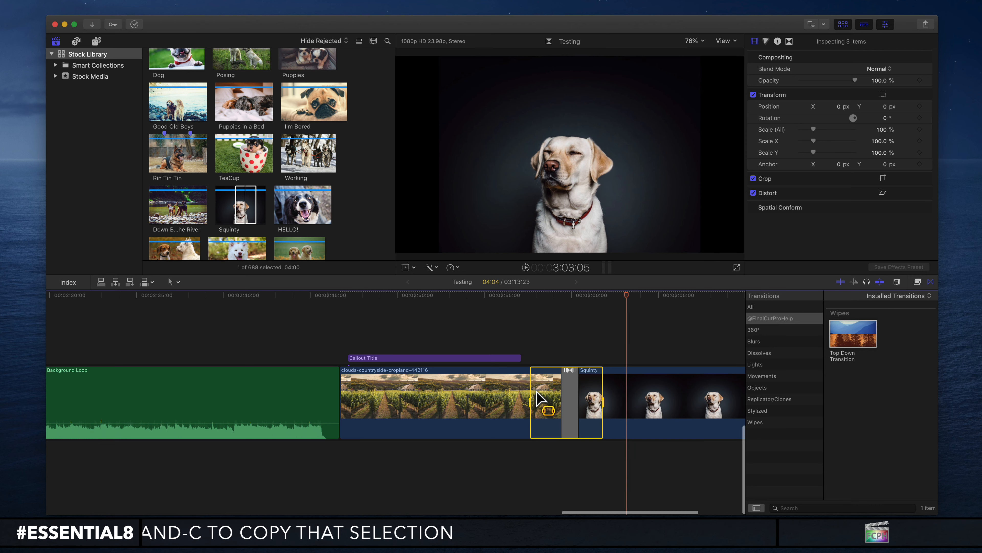
pyautogui.press('space')
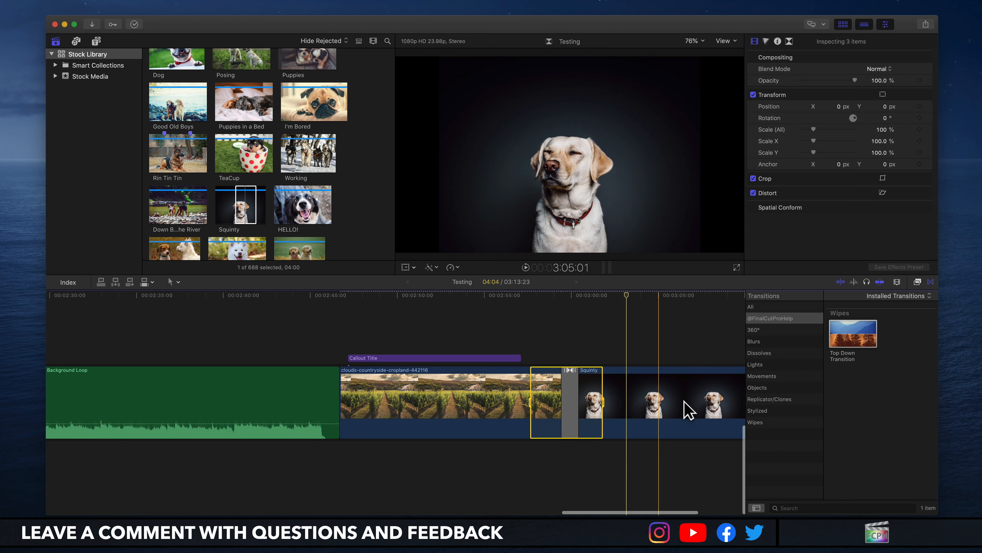
# - Open the Top Down Transition template in Motion from the installed transitions
pyautogui.click(861, 342)
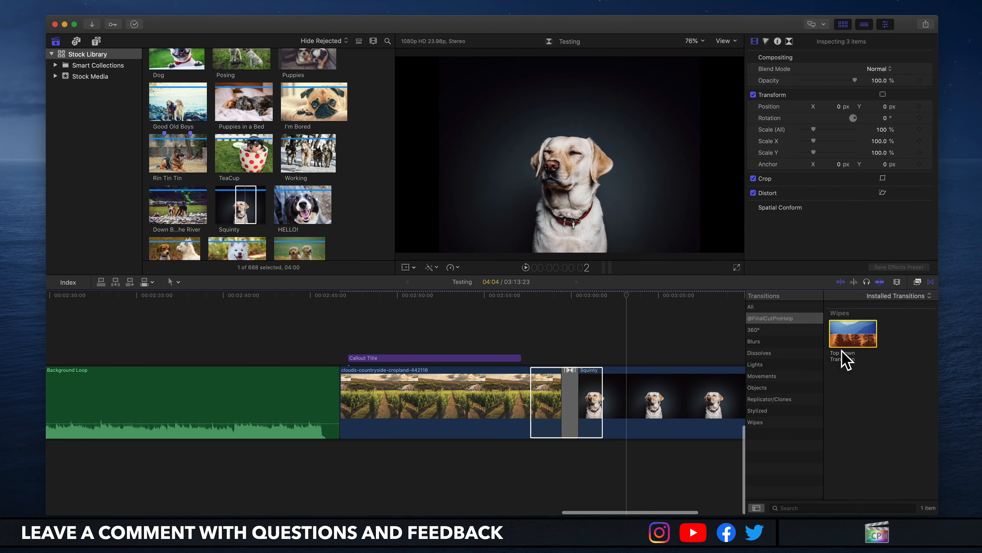
pyautogui.rightClick(850, 332)
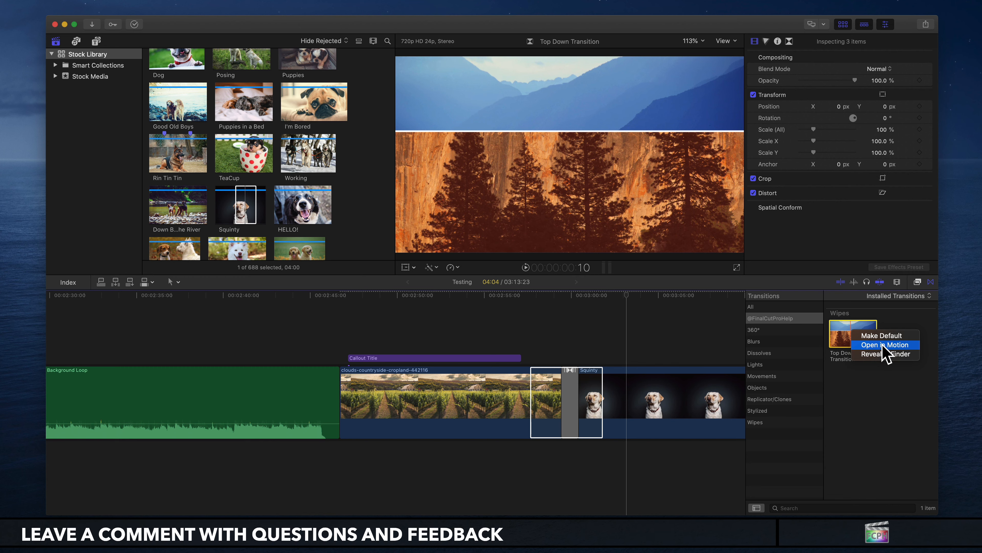
pyautogui.click(877, 346)
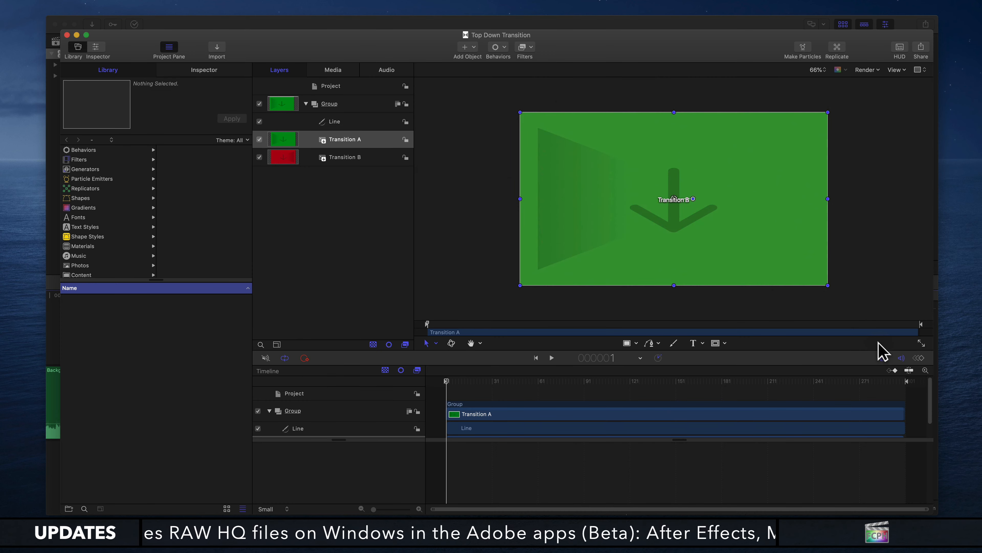
# - At frame 131, set the Line shape's outline width to 237 and its brush color to blue, and deselect it
pyautogui.moveTo(611, 379); pyautogui.dragTo(644, 380)
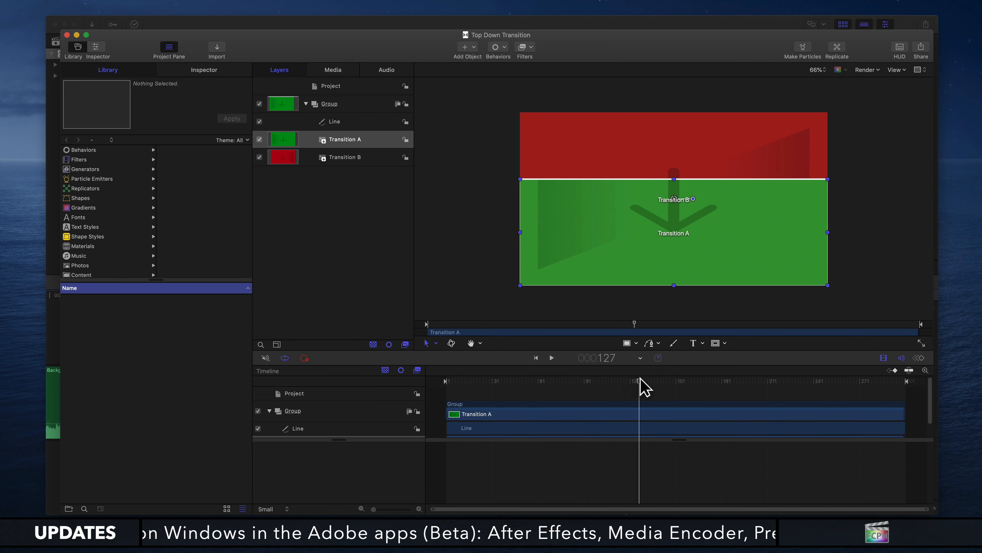
pyautogui.click(340, 121)
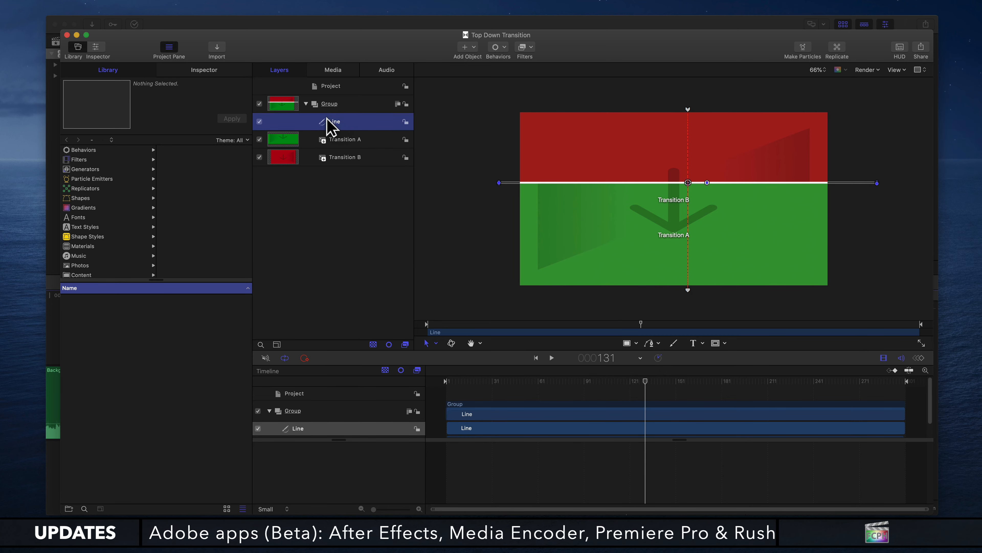
pyautogui.click(227, 68)
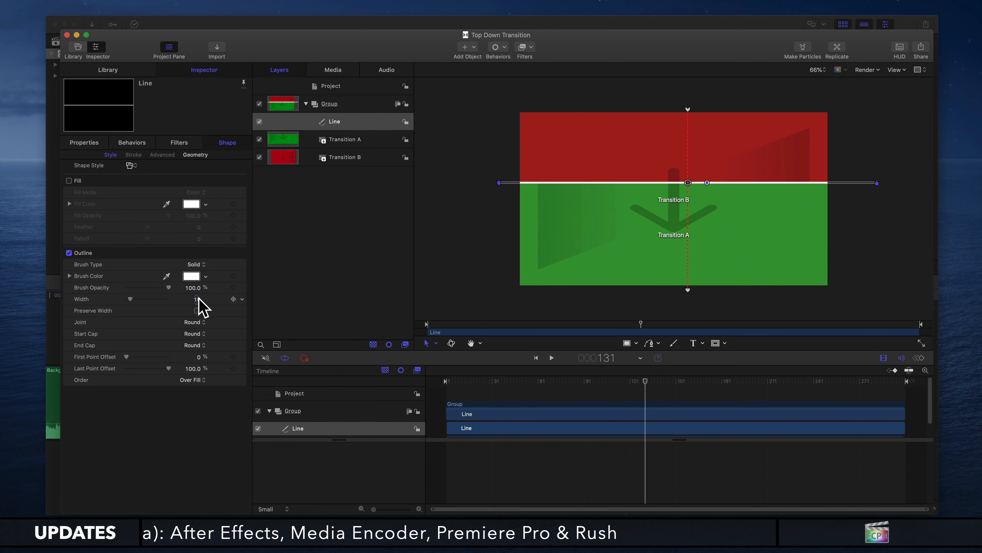
pyautogui.moveTo(196, 299)
pyautogui.mouseDown()
pyautogui.moveTo(217, 299)
pyautogui.moveTo(198, 307)
pyautogui.mouseUp()
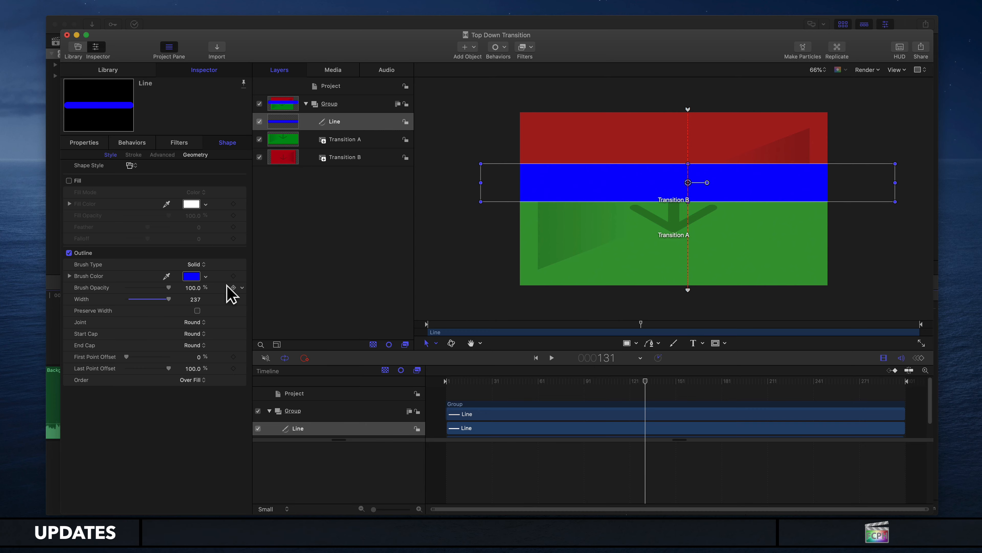
pyautogui.click(371, 272)
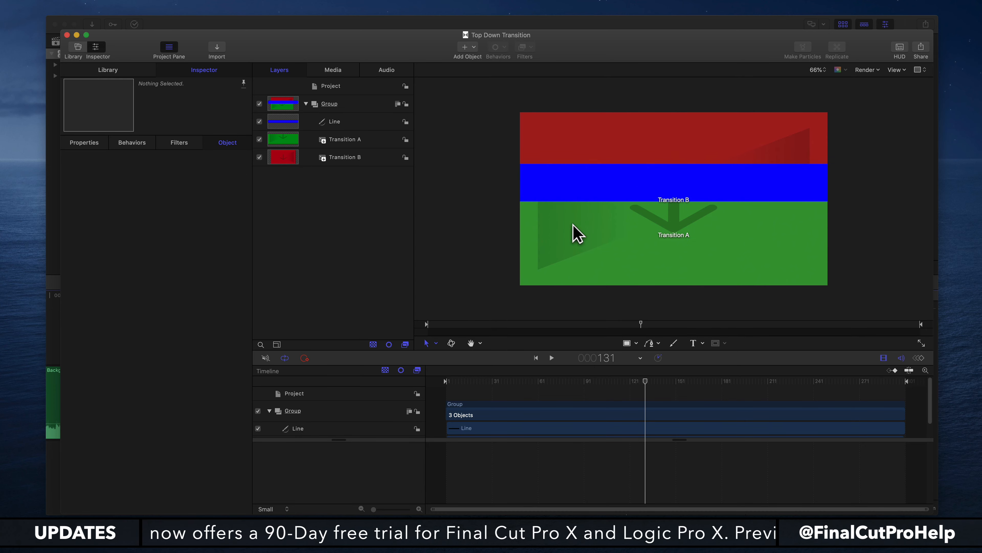
pyautogui.press('super+Tab')
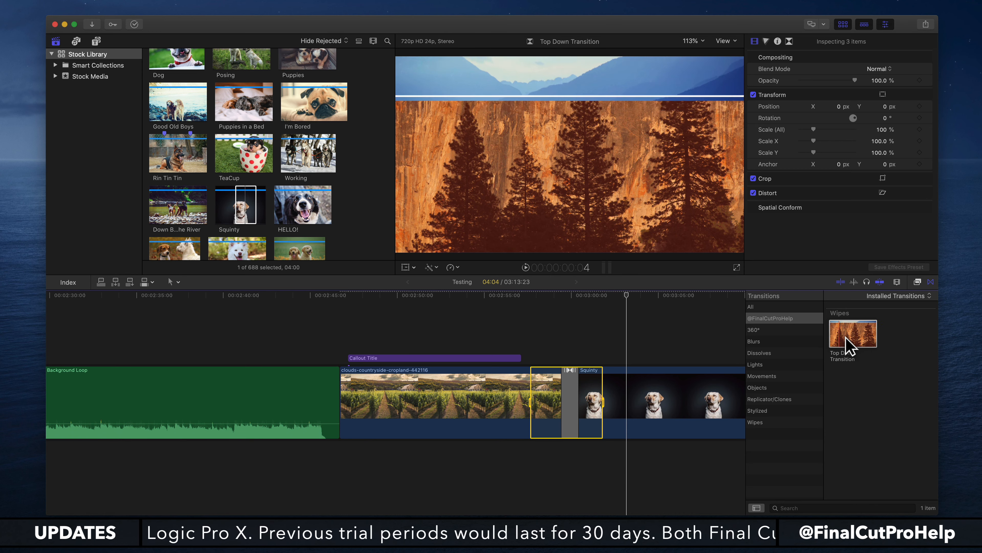
pyautogui.click(770, 341)
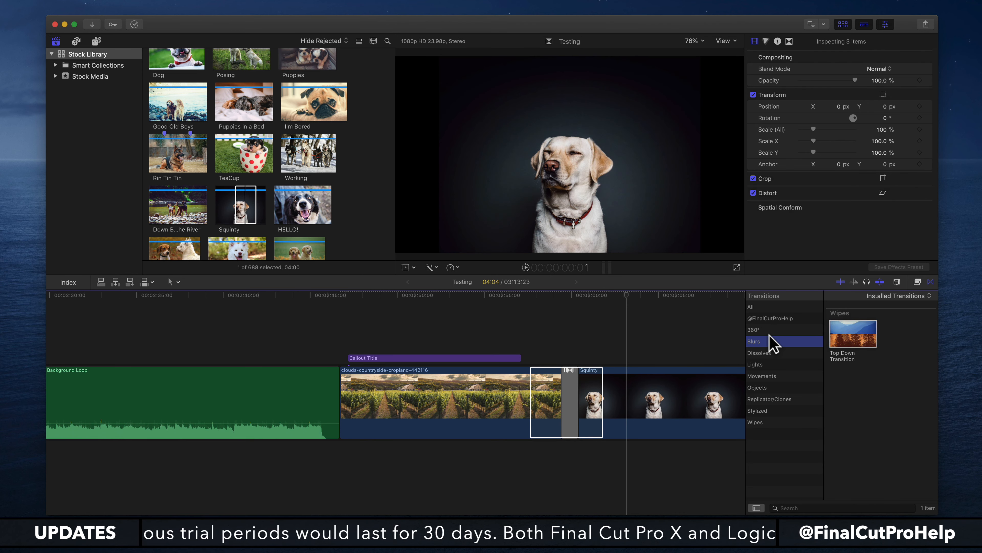
pyautogui.click(771, 318)
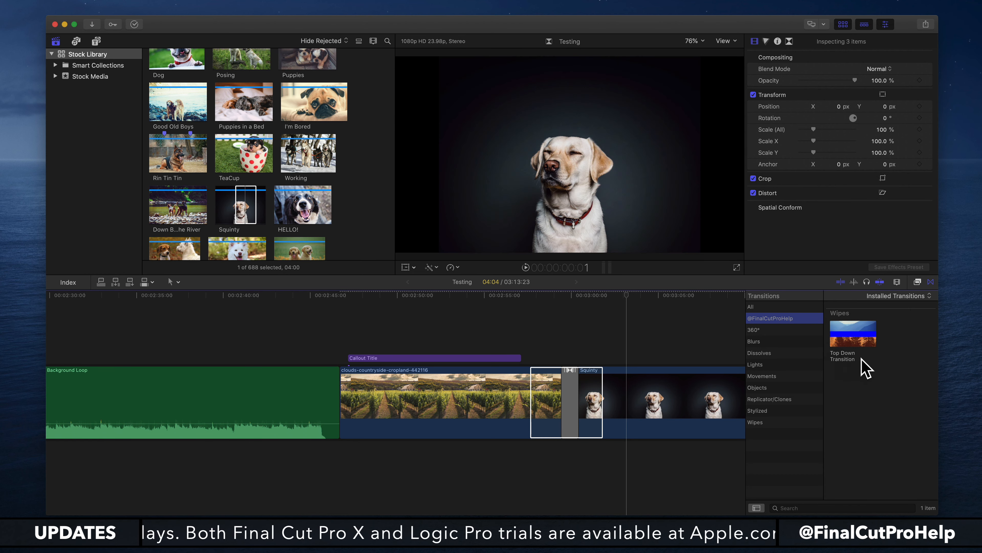
pyautogui.click(760, 376)
pyautogui.click(777, 318)
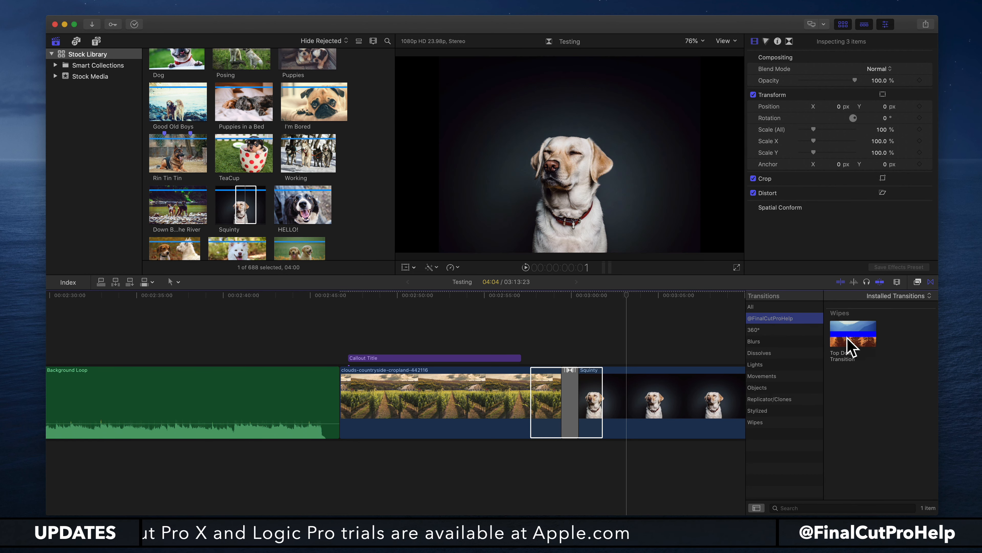
# - Replace the transition between the vineyard clip and Squinty with the updated Top Down Transition and preview it
pyautogui.click(571, 394)
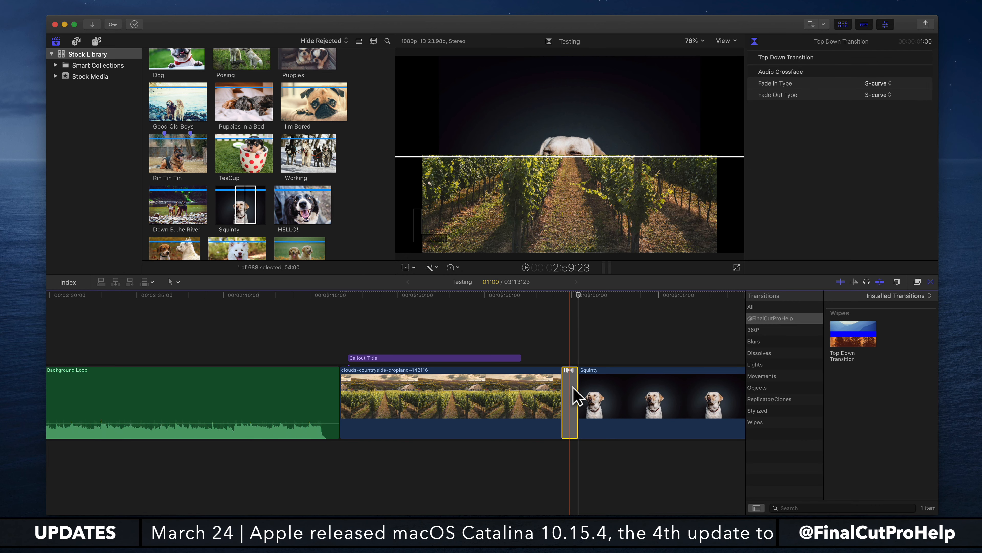
pyautogui.press('Delete')
pyautogui.moveTo(850, 327); pyautogui.dragTo(567, 391)
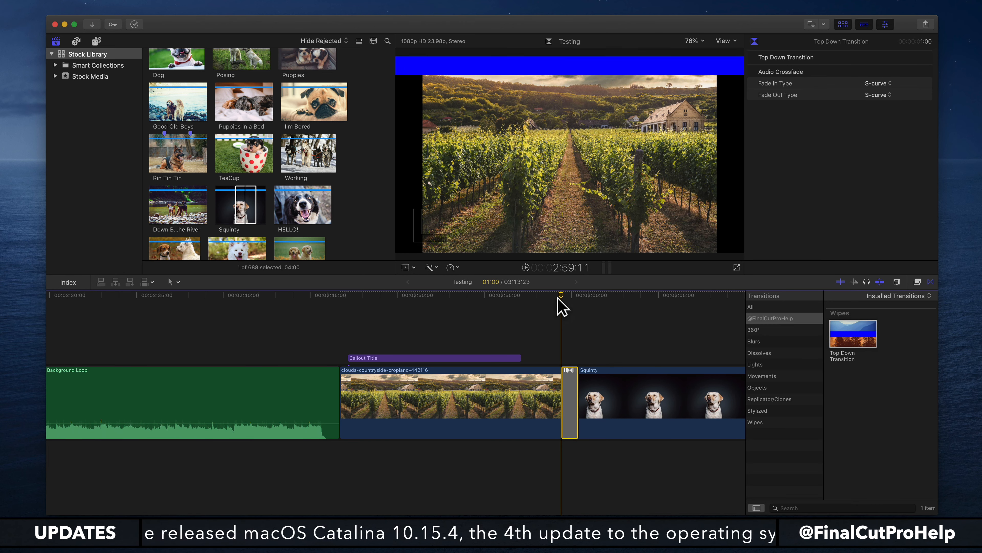
pyautogui.press('space')
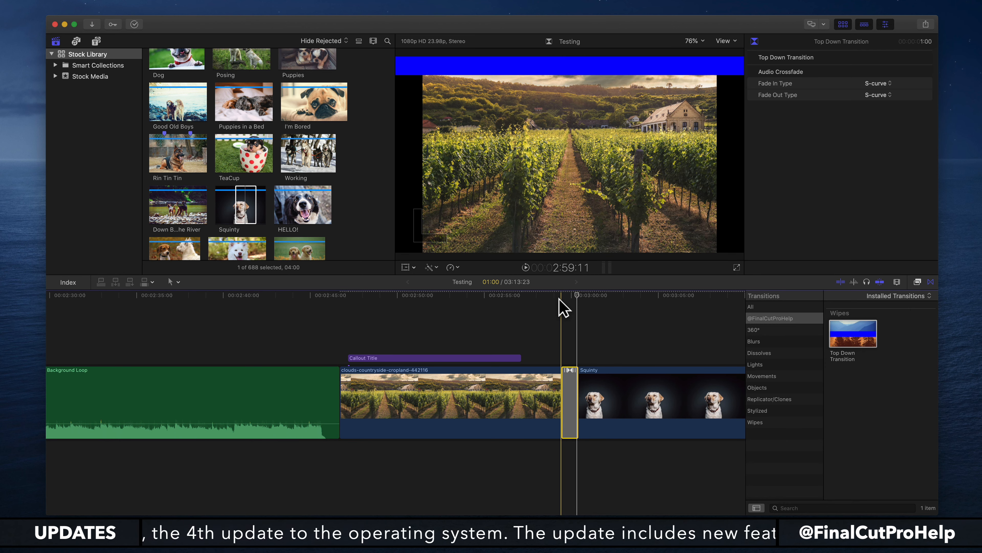
pyautogui.moveTo(559, 298); pyautogui.dragTo(570, 299)
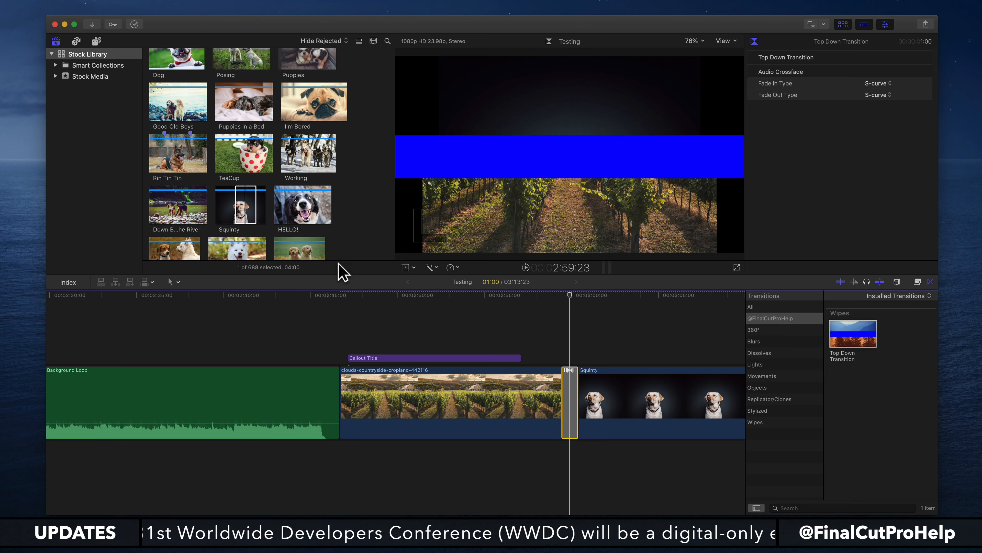
pyautogui.click(253, 403)
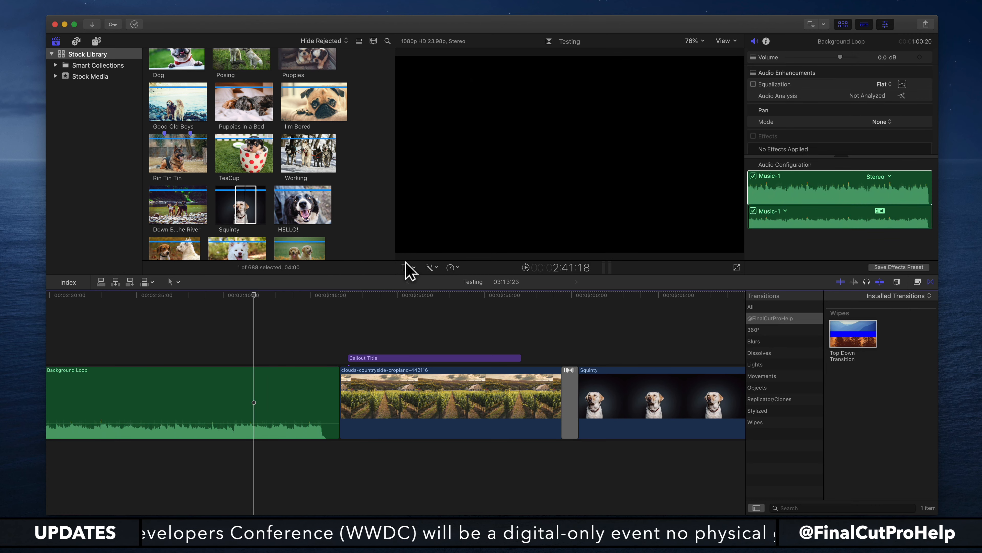
# - Open Safari, bring its window fully into view, and go to apple.com/motion
pyautogui.moveTo(93, 545)
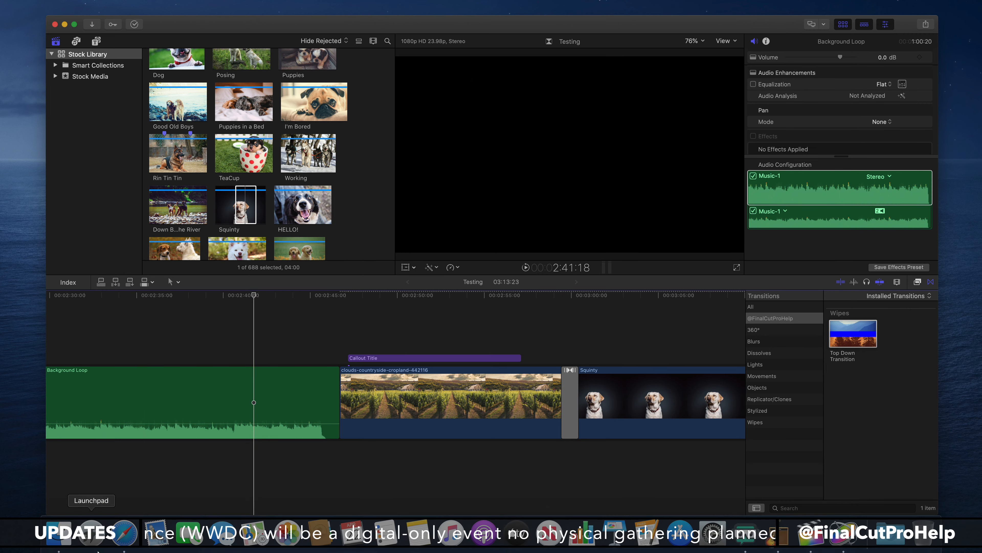
pyautogui.click(123, 544)
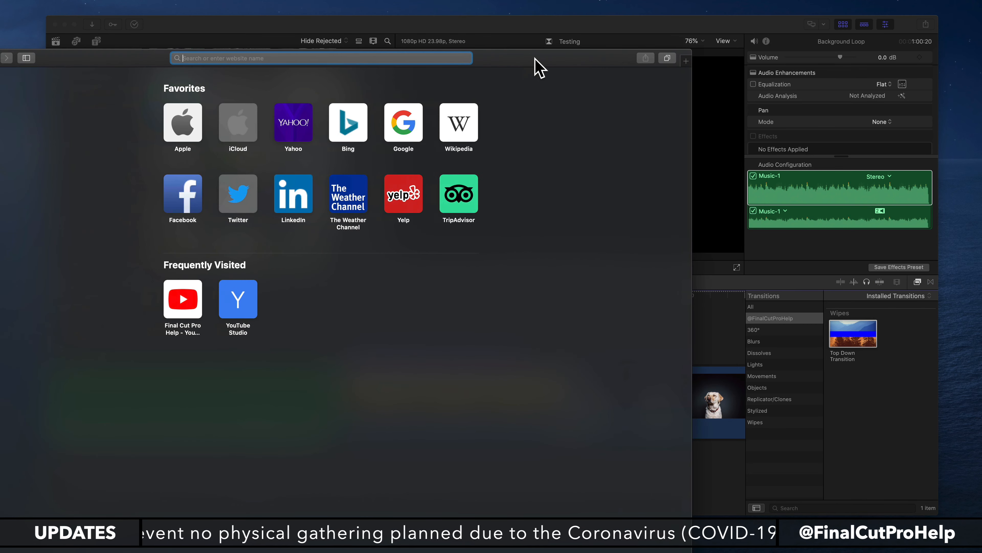
pyautogui.moveTo(674, 30); pyautogui.dragTo(686, 19)
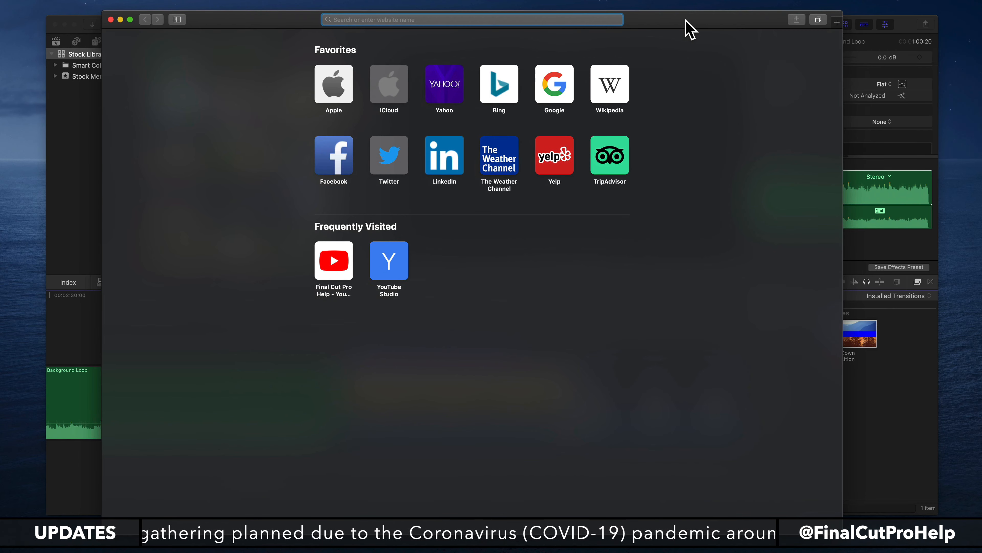
pyautogui.write('apple.')
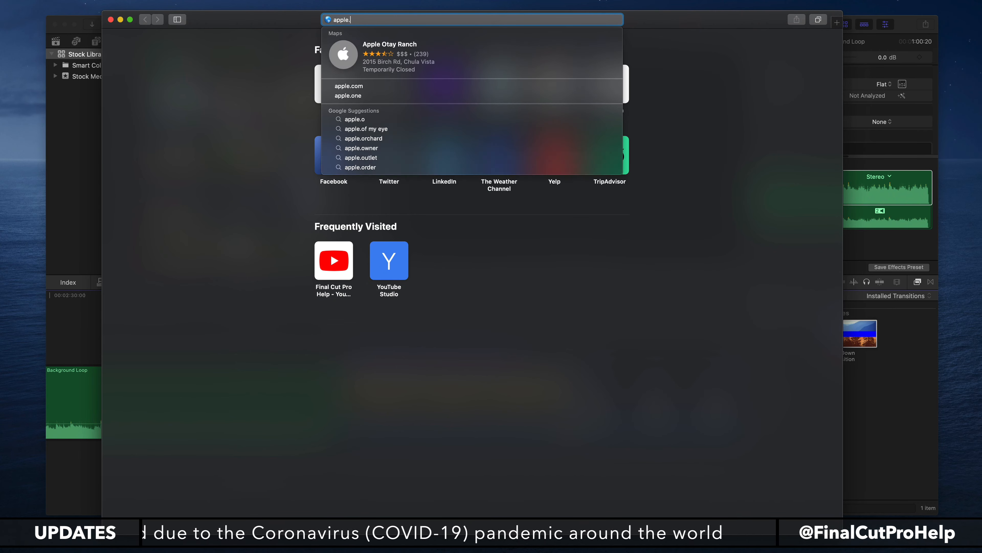
pyautogui.write('com/motion')
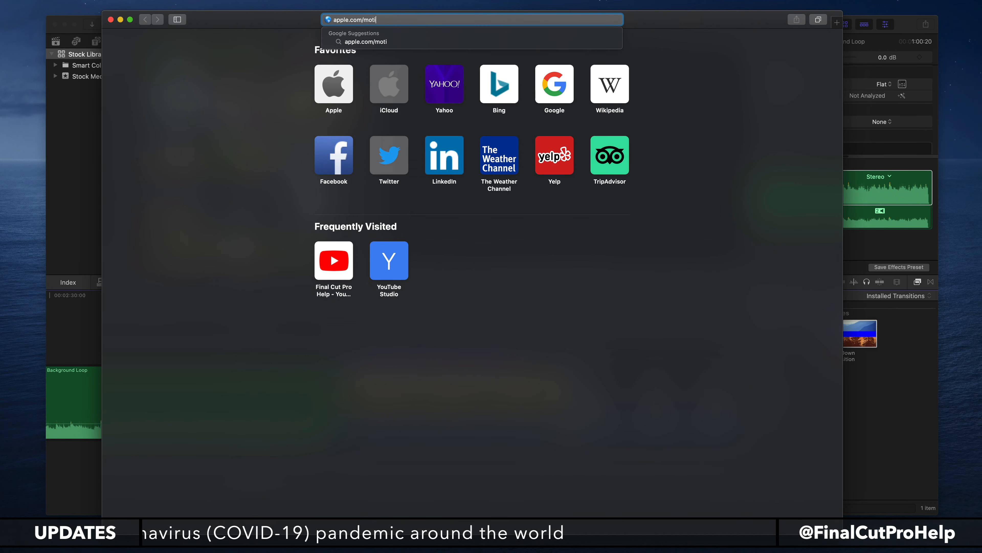
pyautogui.press('Return')
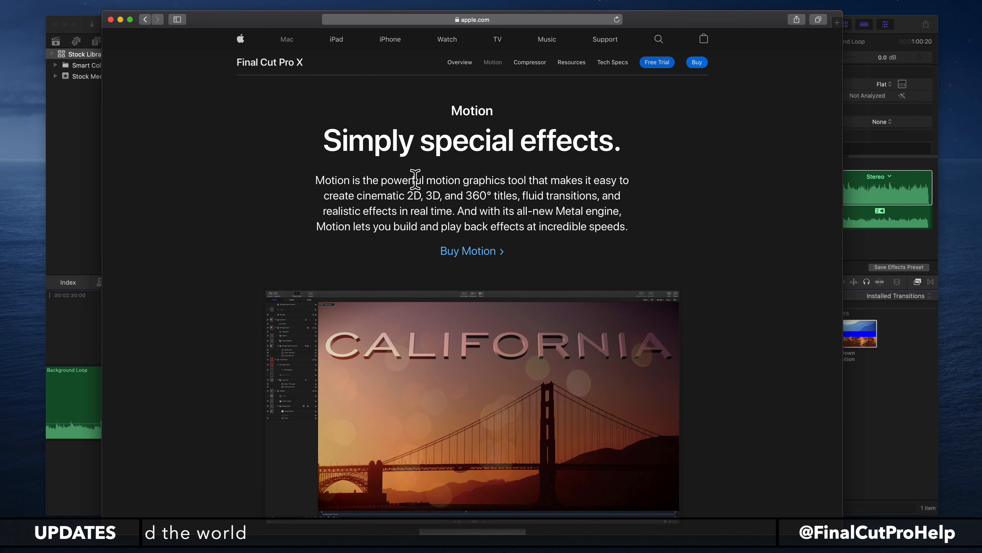
# - Look through Apple's Motion product page, from the introduction down to the 360° video section
pyautogui.scroll(-5, 415, 179)
pyautogui.scroll(-8, 415, 179)
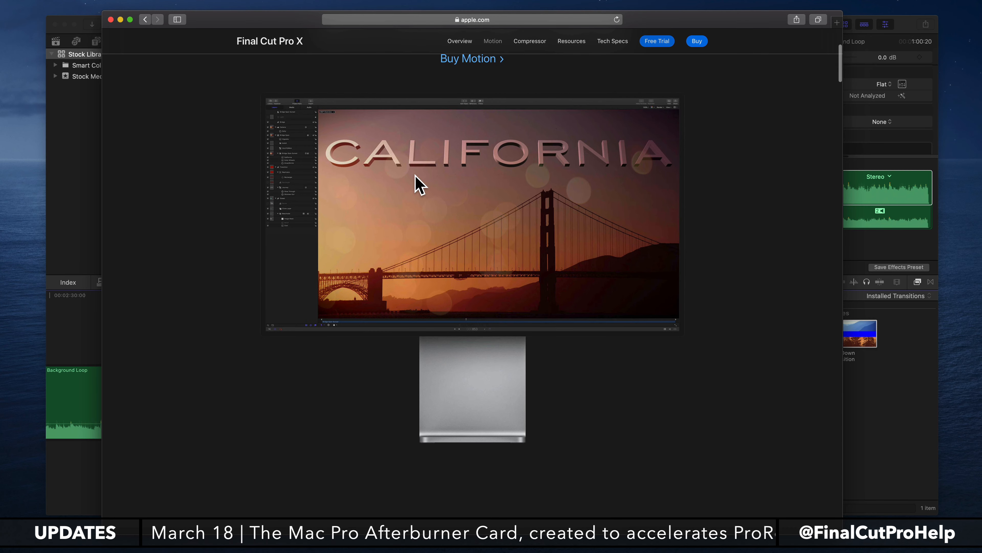
pyautogui.scroll(3, 417, 184)
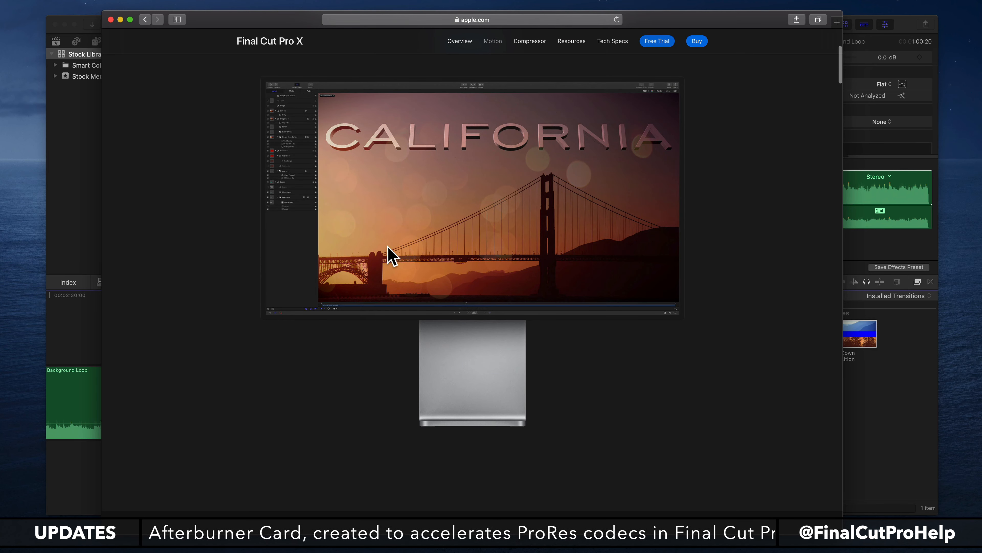
pyautogui.scroll(-14, 368, 220)
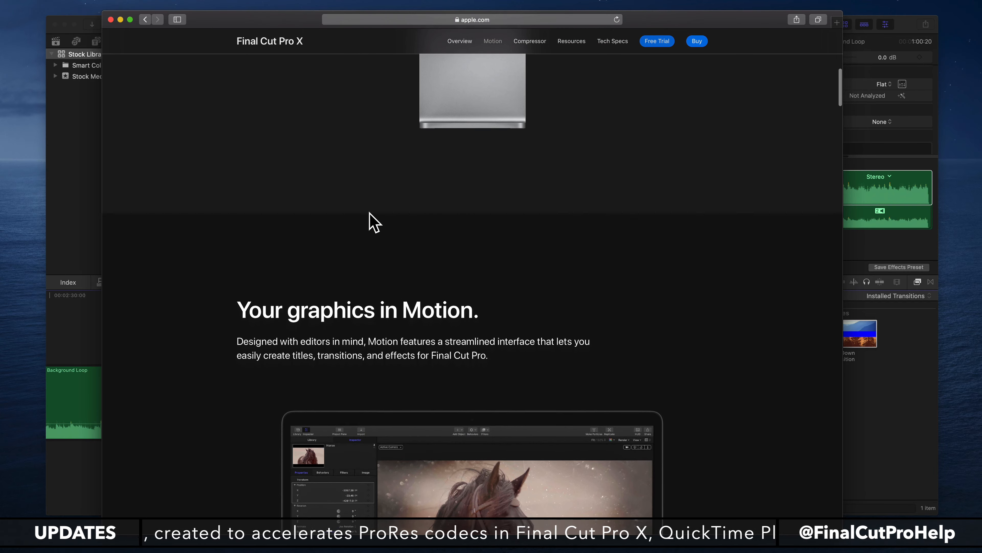
pyautogui.scroll(-15, 370, 222)
pyautogui.scroll(-3, 373, 222)
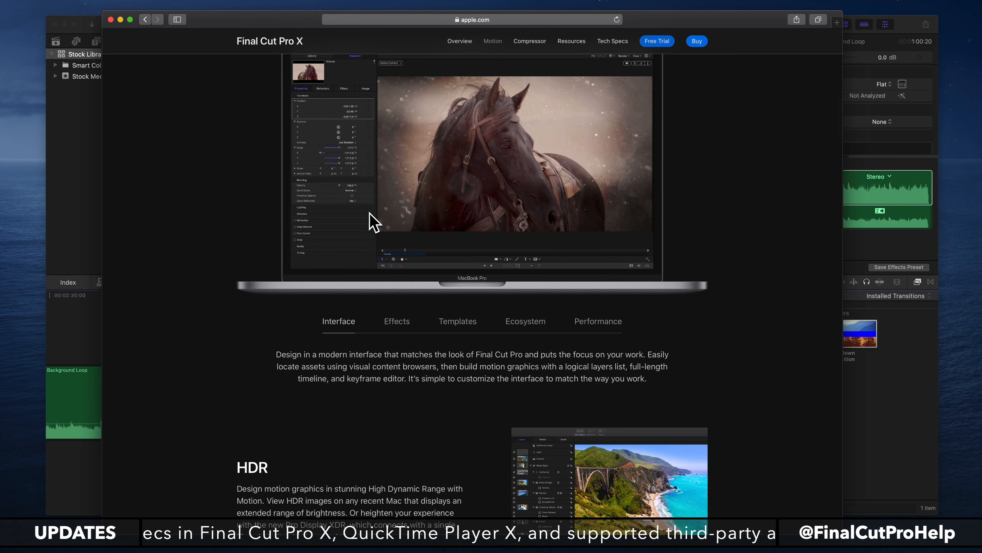
pyautogui.scroll(-14, 371, 221)
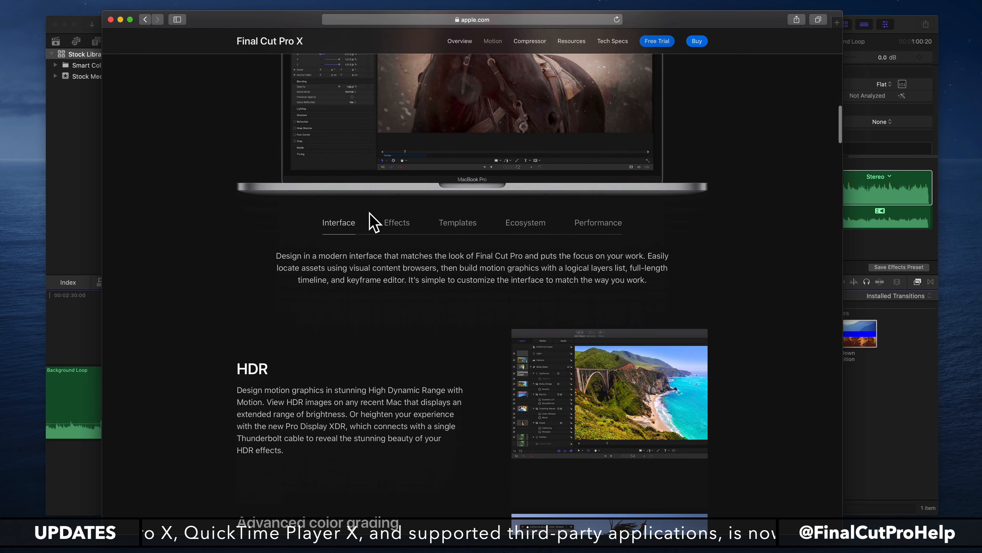
pyautogui.scroll(-4, 369, 213)
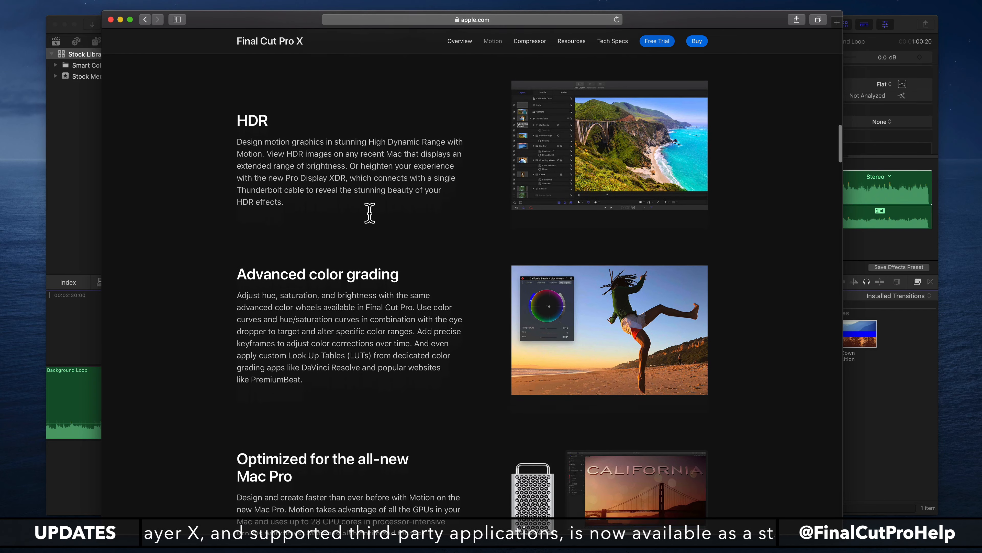
pyautogui.scroll(-20, 374, 222)
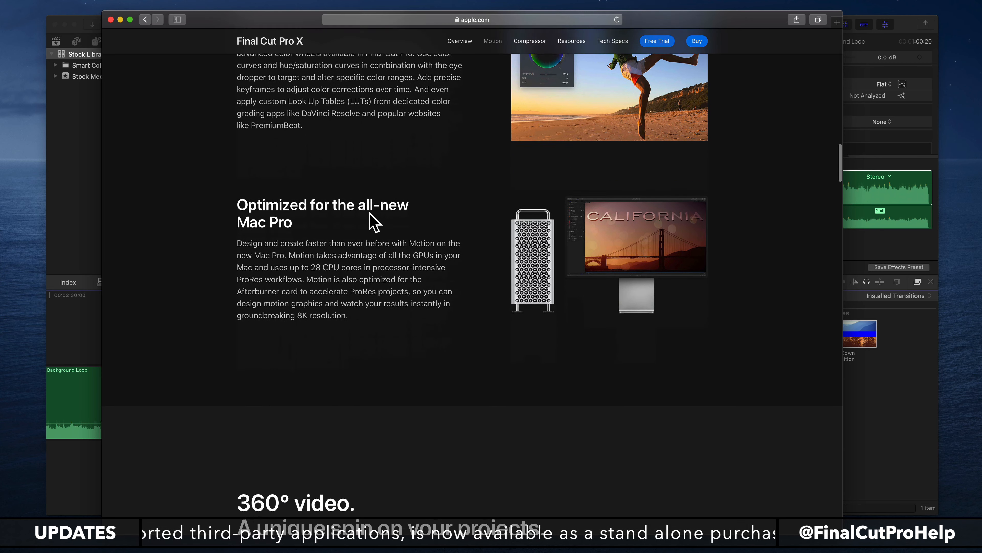
pyautogui.scroll(-4, 373, 222)
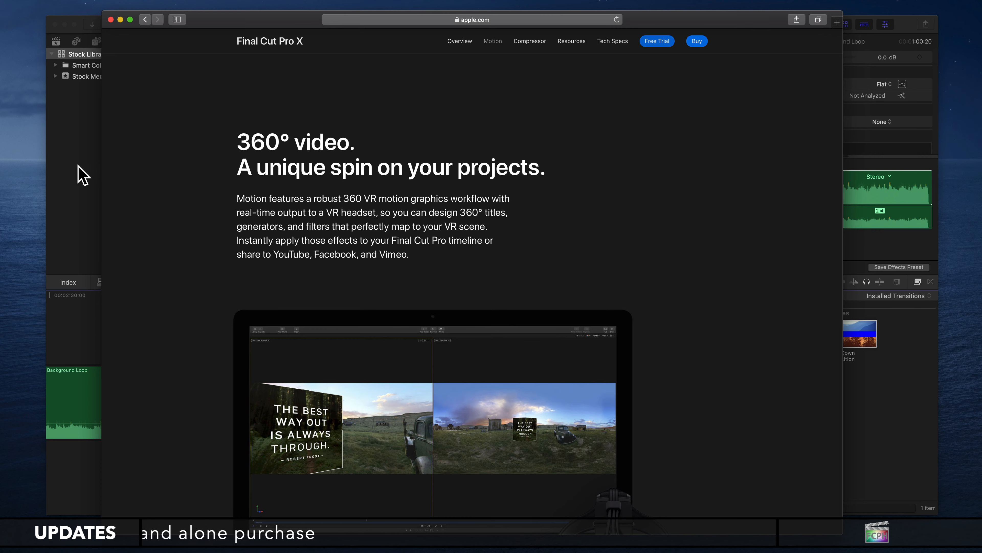
# - Bring Final Cut Pro back in front of Safari and switch on to another open application
pyautogui.click(82, 176)
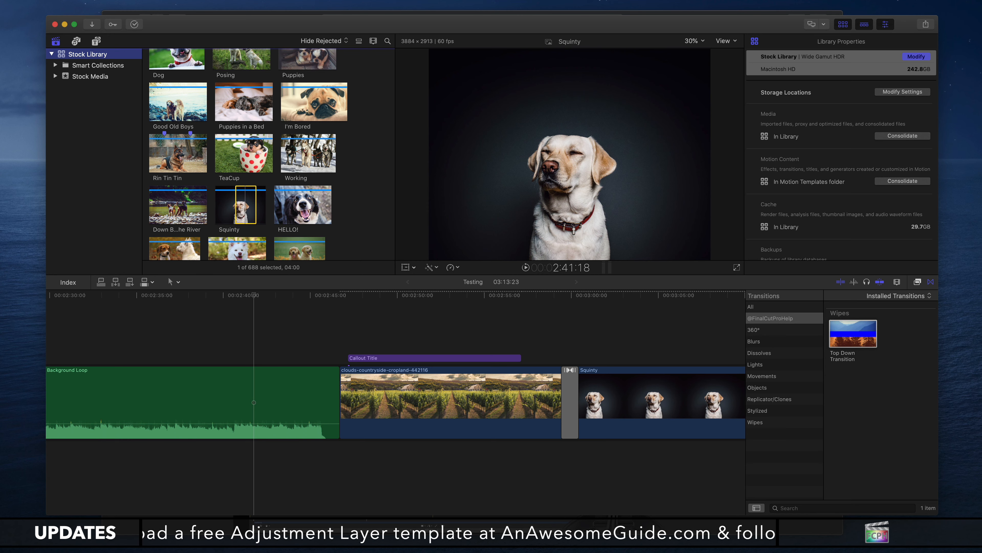
pyautogui.press('super+Tab')
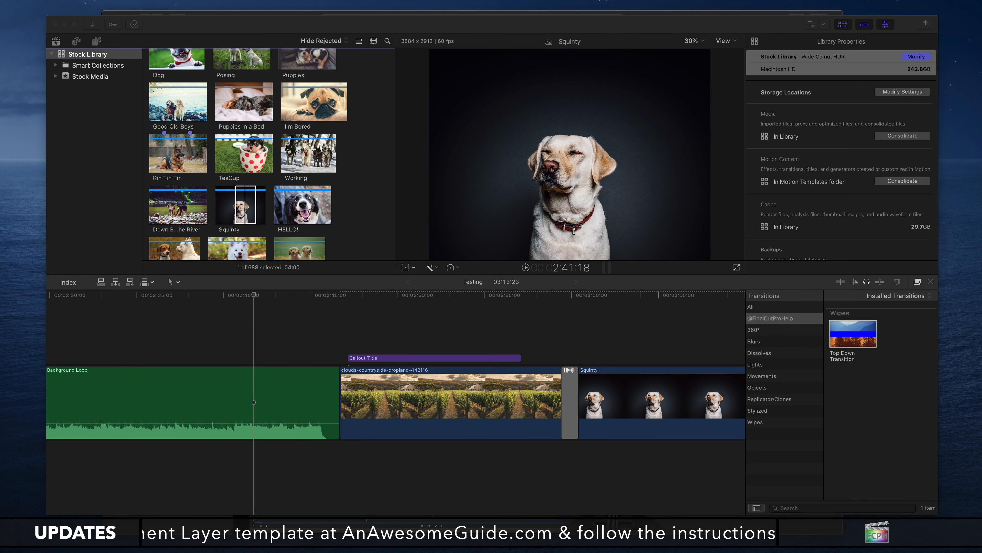